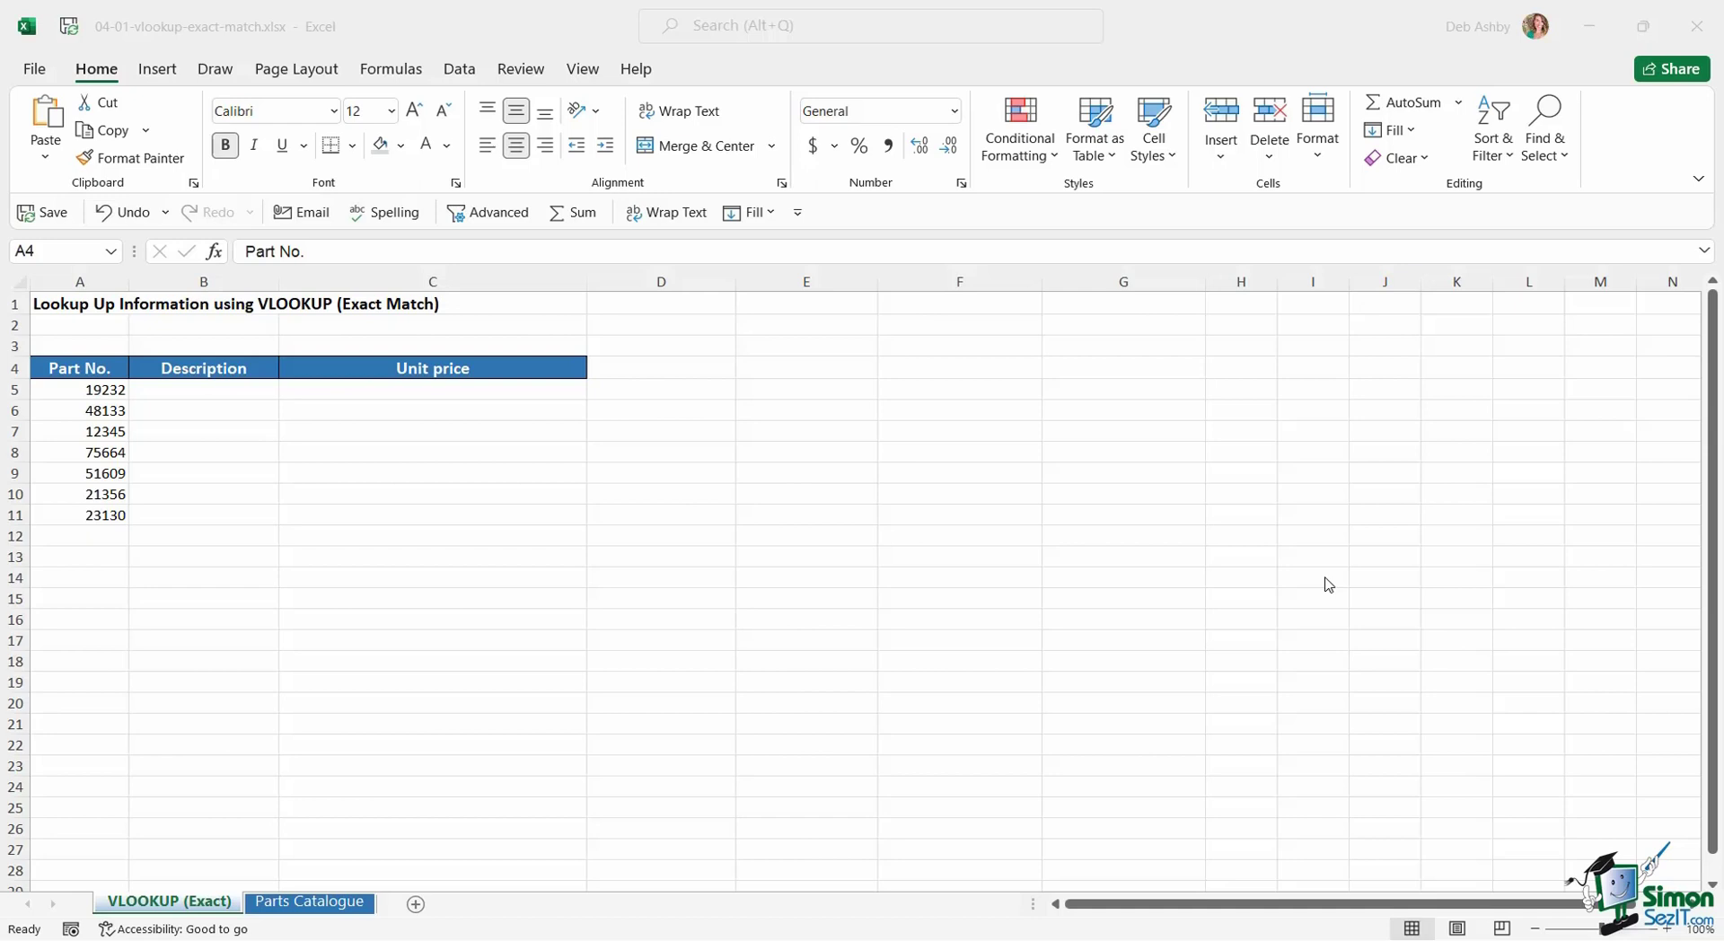
# Examine the part numbers on the VLOOKUP (Exact) sheet and the part number, description and price columns of the Parts Catalogue sheet.
pyautogui.click(526, 495)
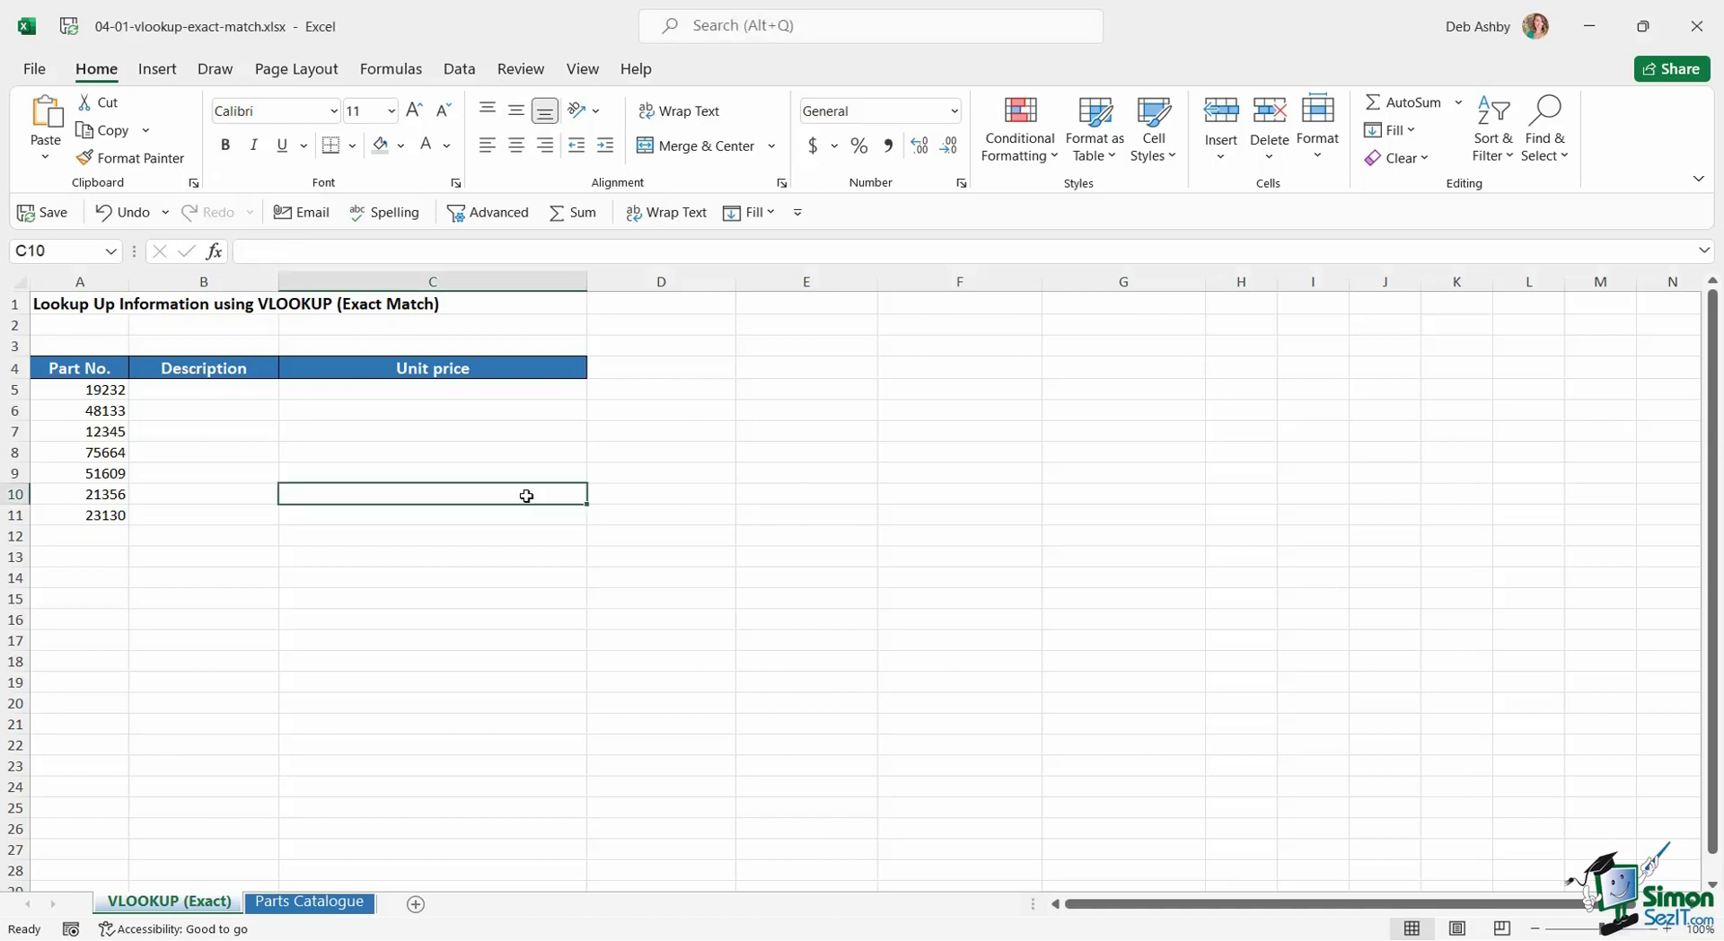
pyautogui.click(87, 391)
pyautogui.click(310, 902)
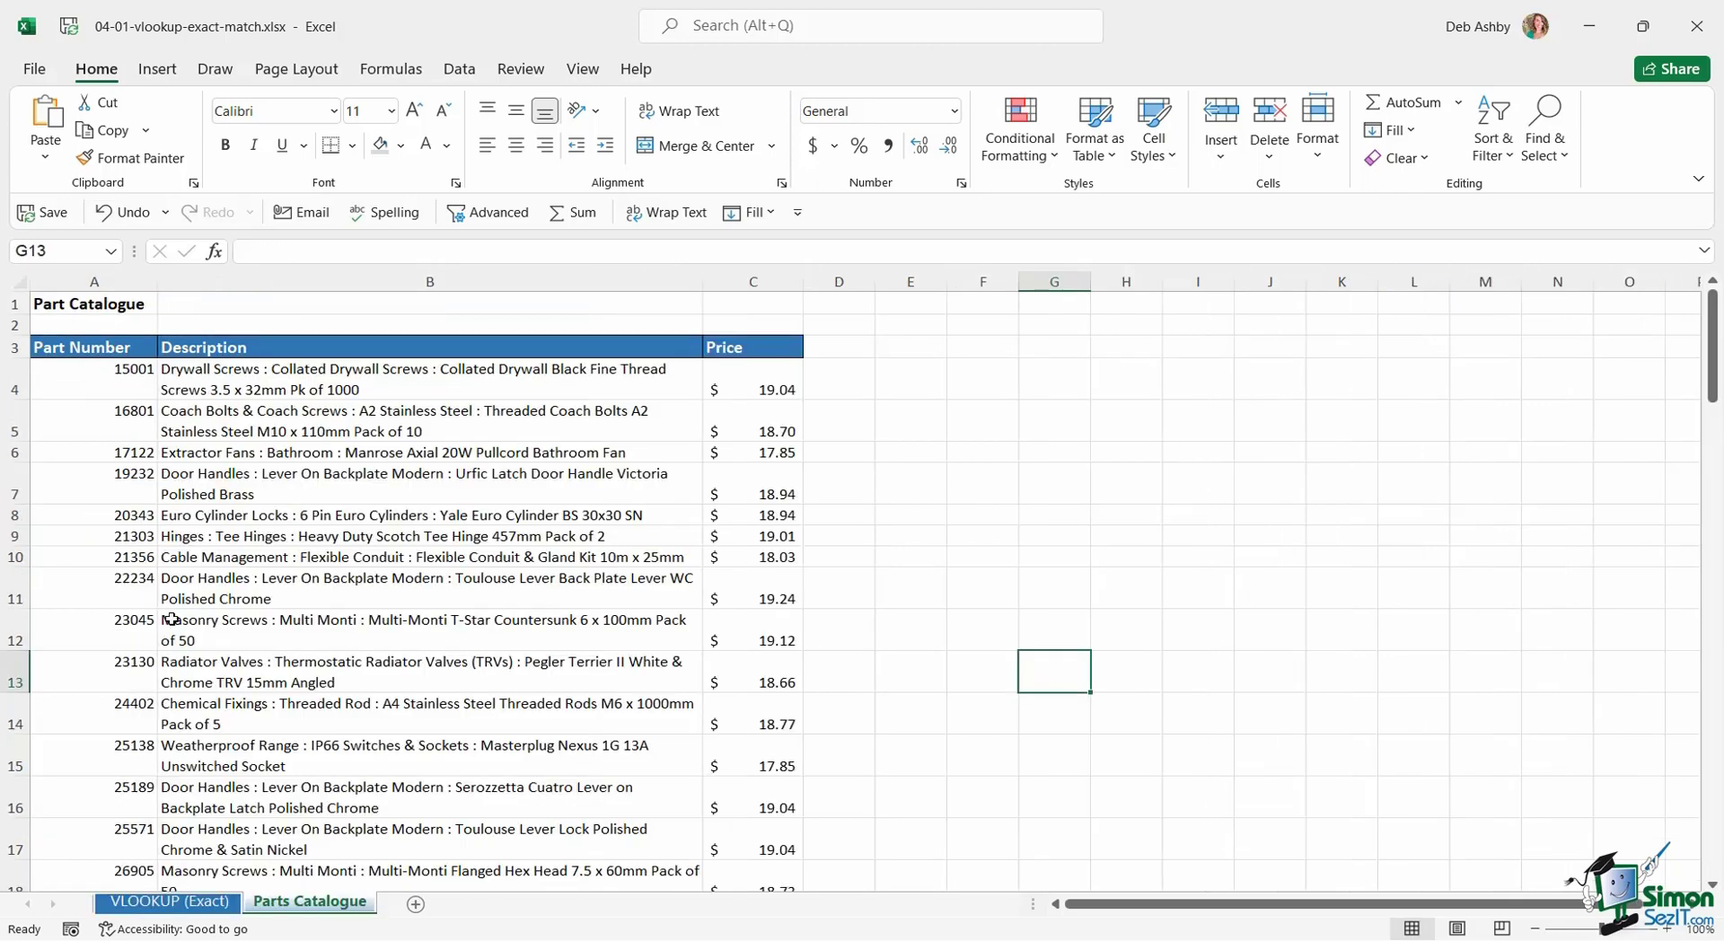
pyautogui.click(325, 383)
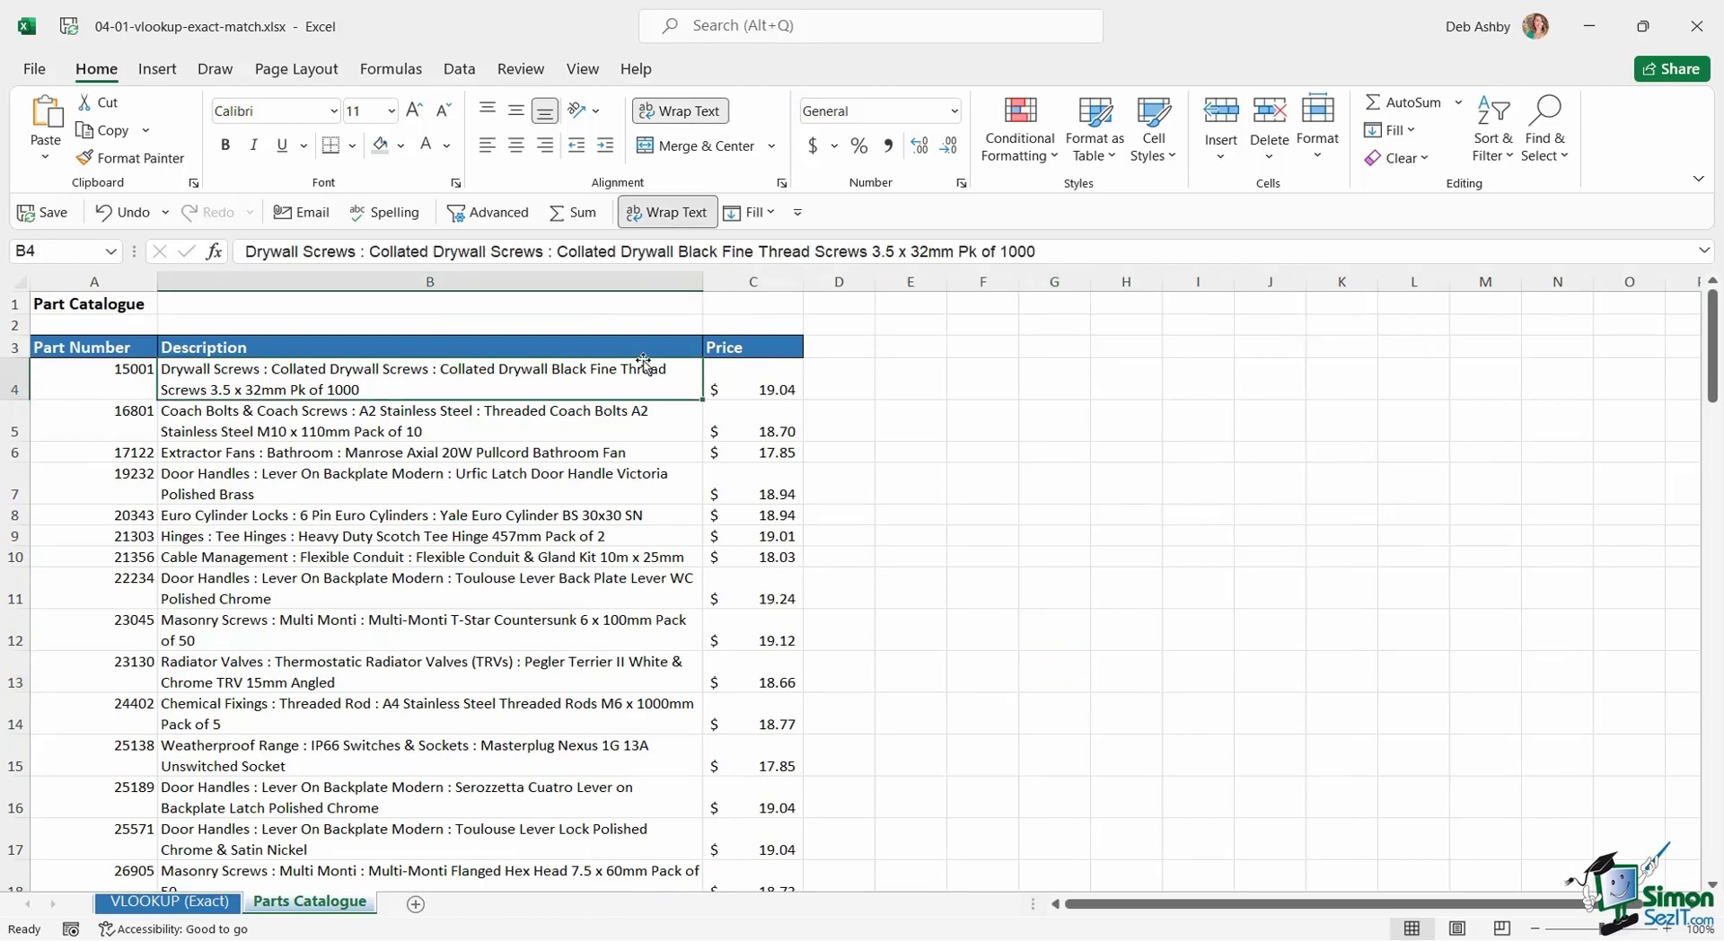
pyautogui.click(739, 371)
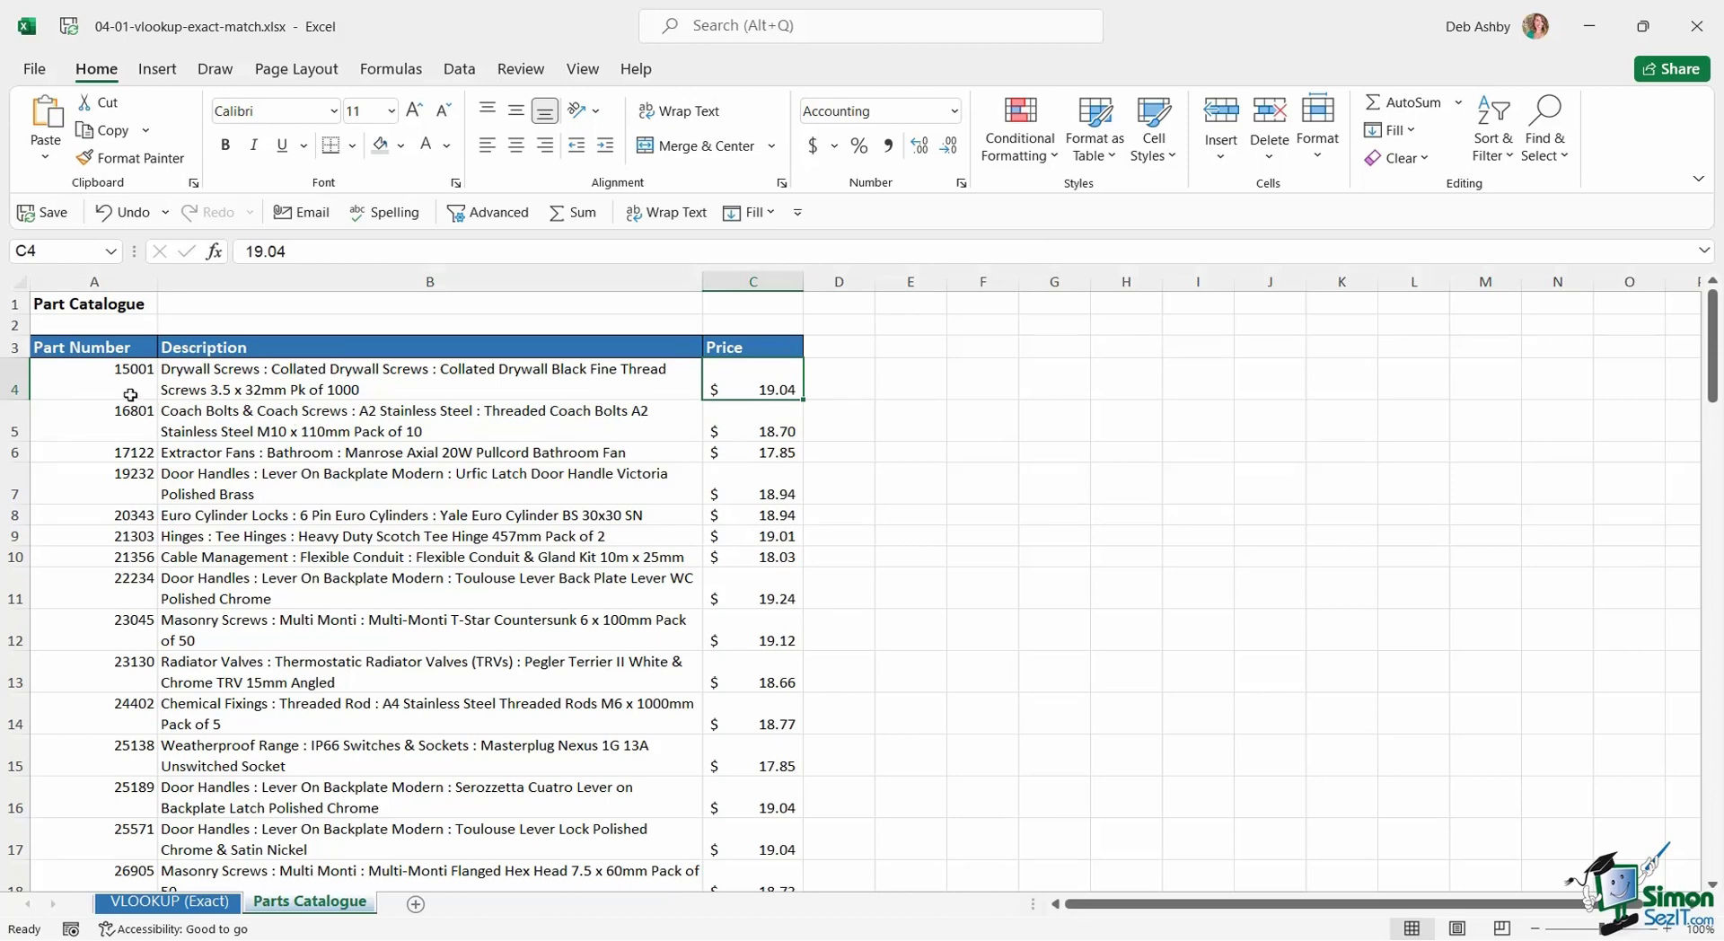
pyautogui.click(272, 383)
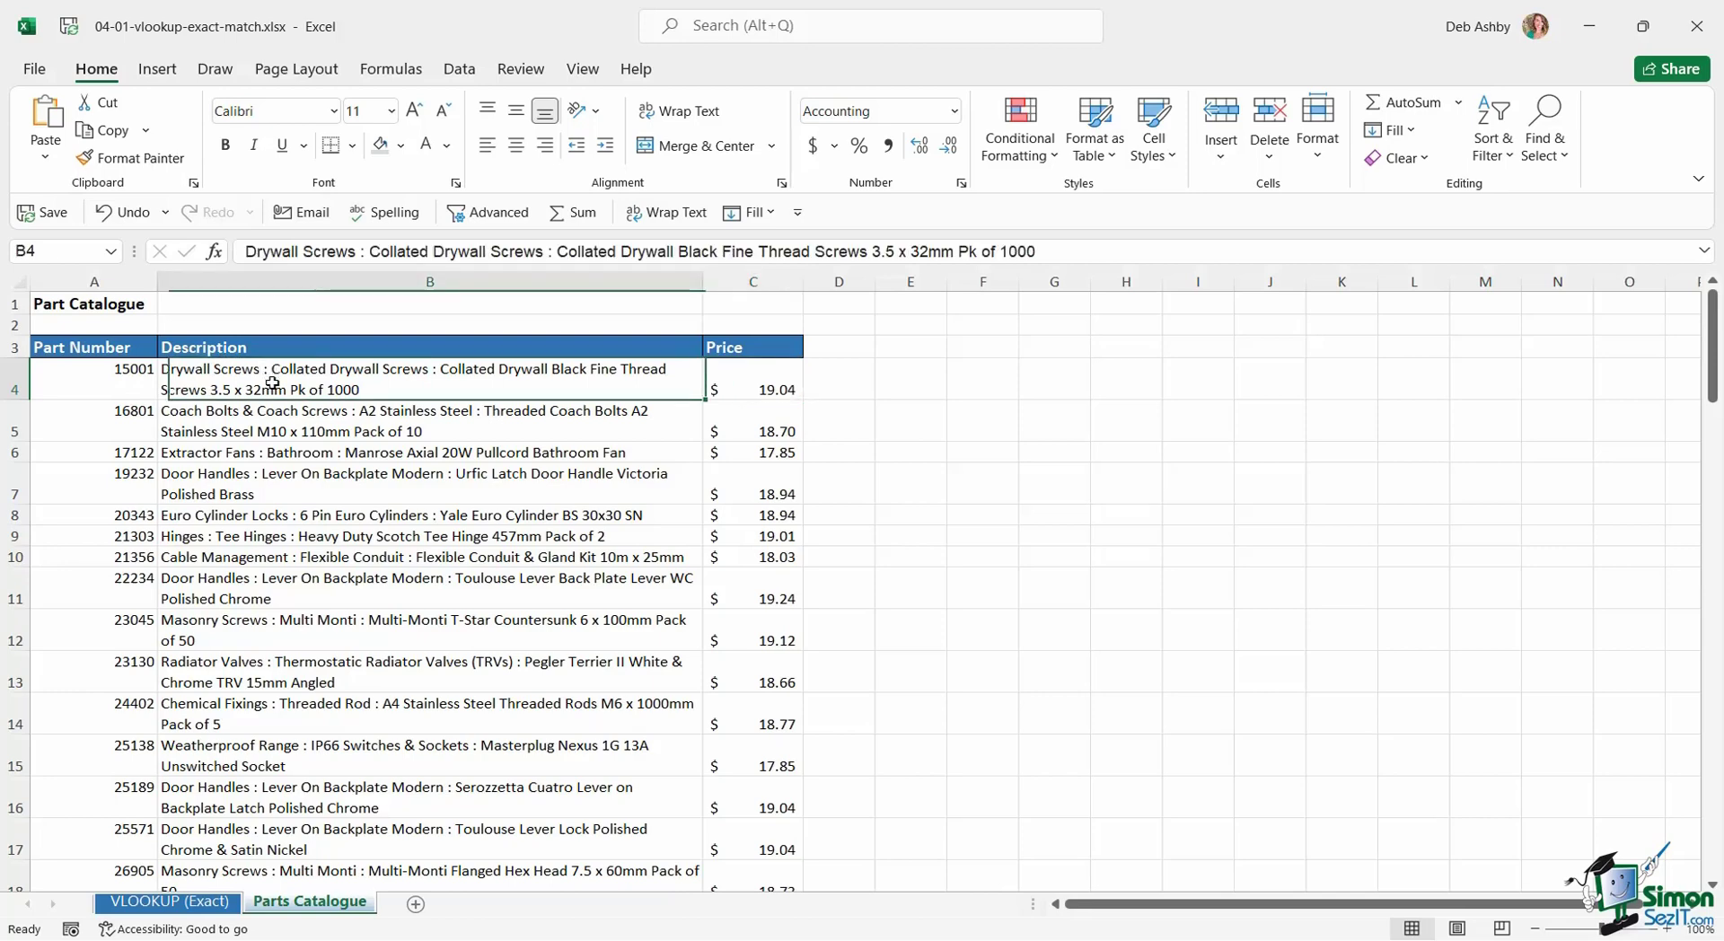
pyautogui.click(755, 379)
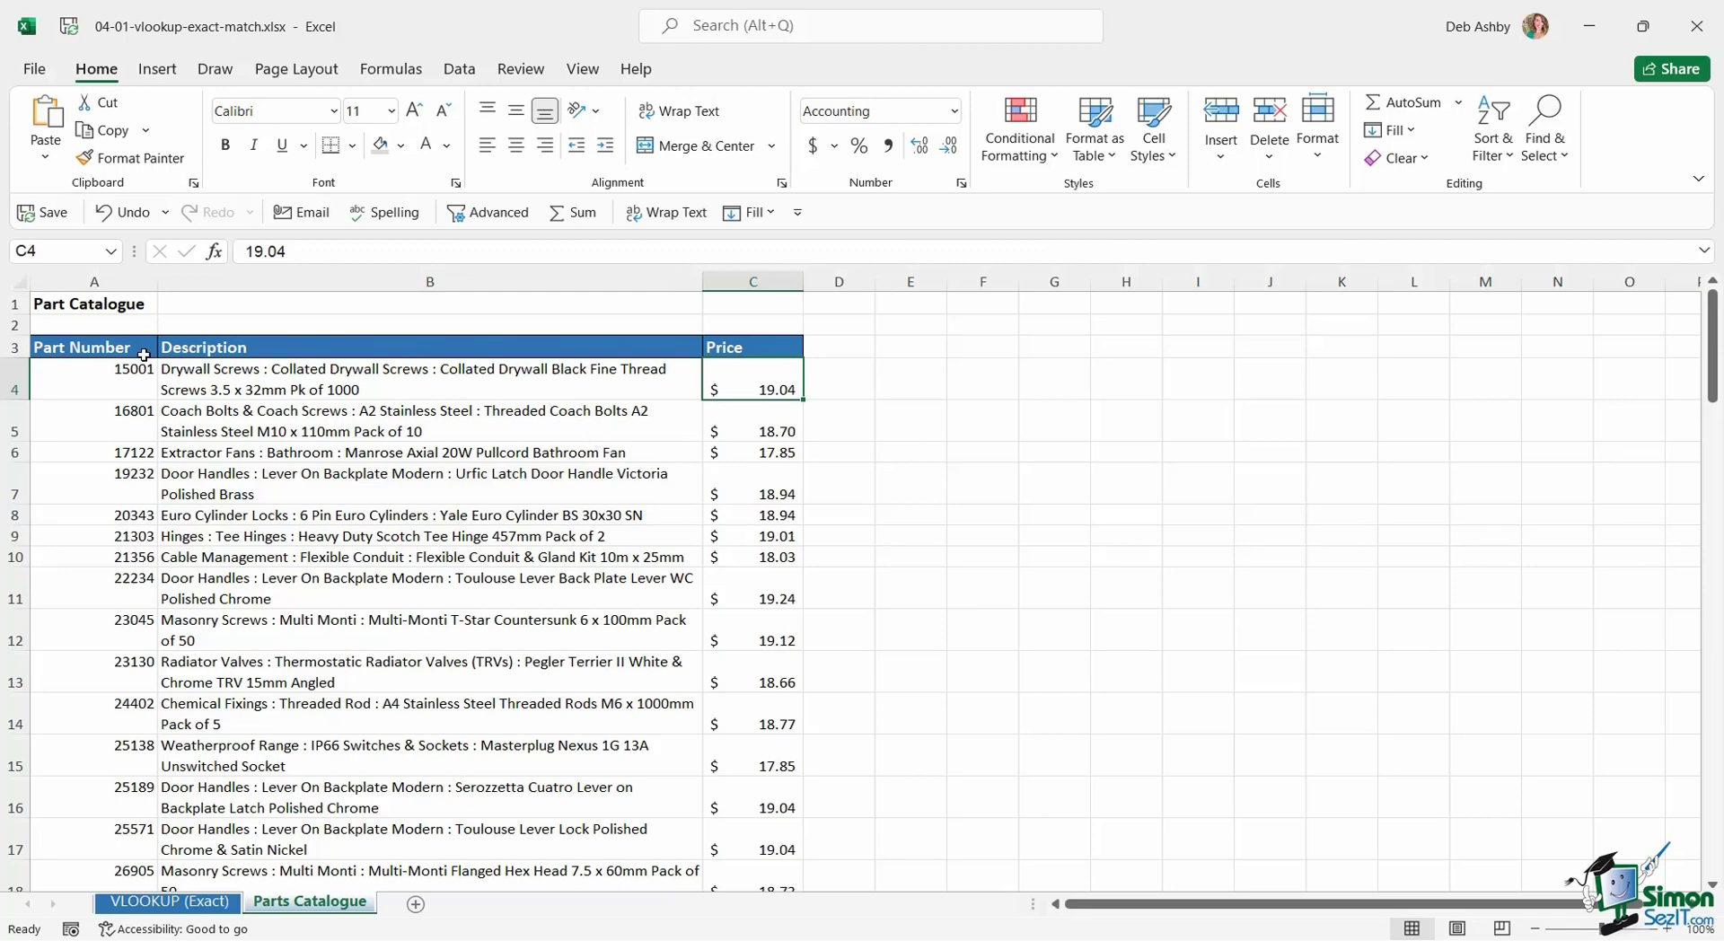
pyautogui.click(118, 379)
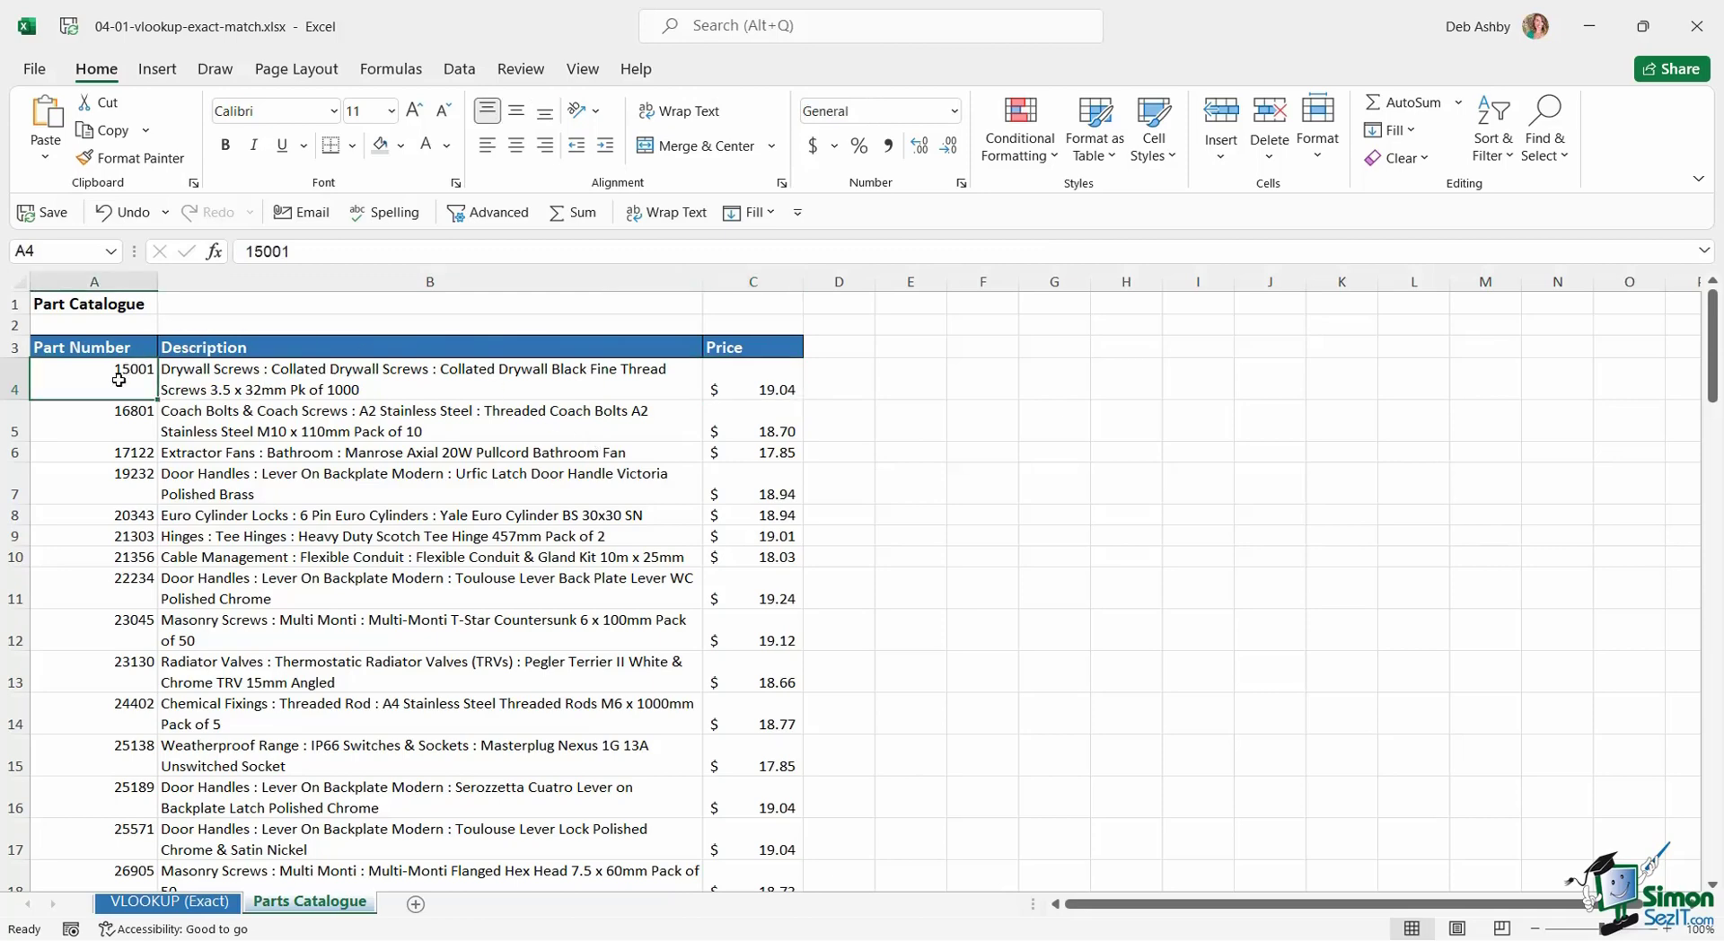
pyautogui.click(274, 375)
pyautogui.click(731, 377)
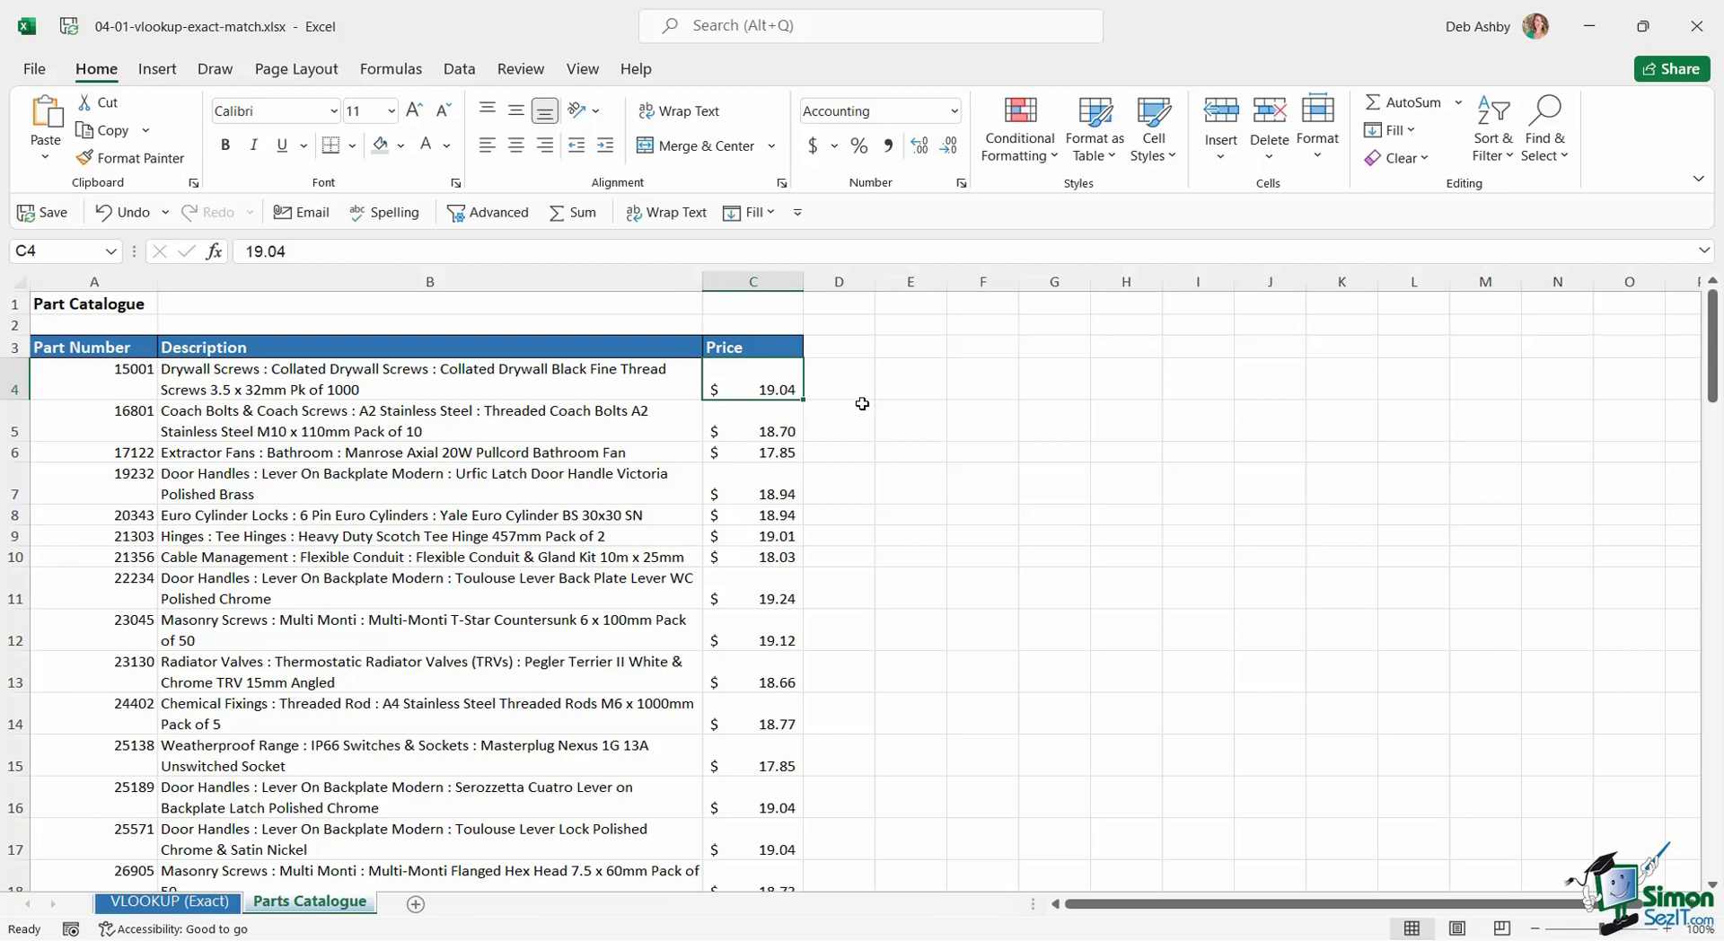
pyautogui.click(629, 385)
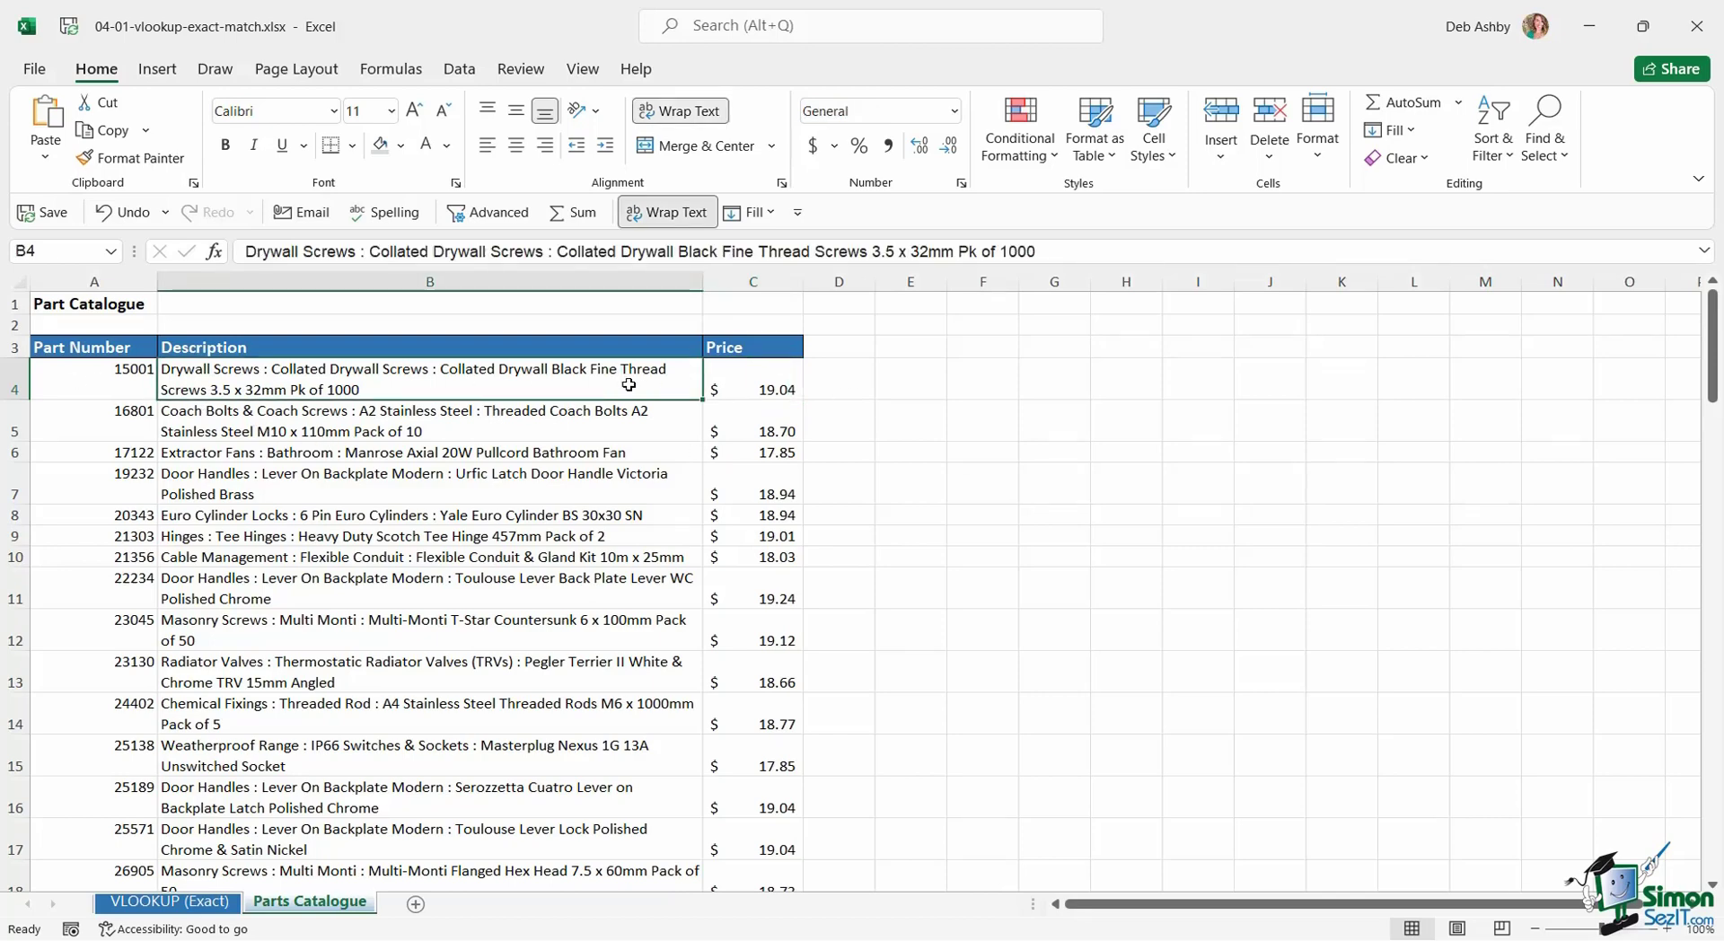
pyautogui.click(106, 388)
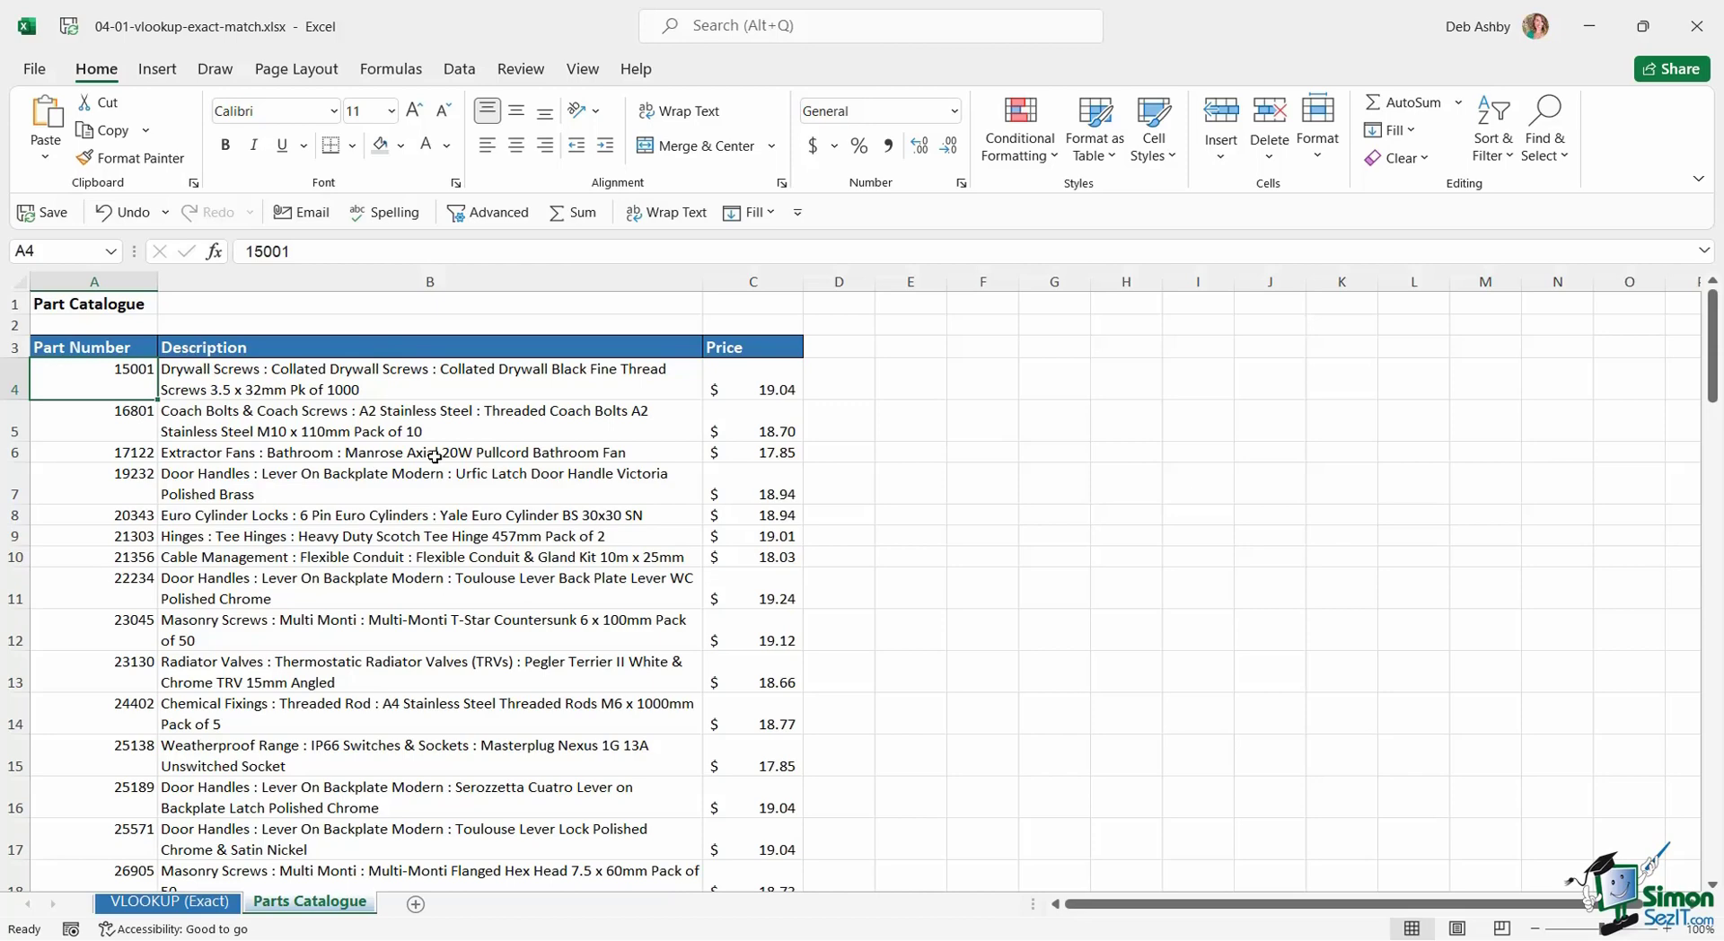
pyautogui.click(364, 386)
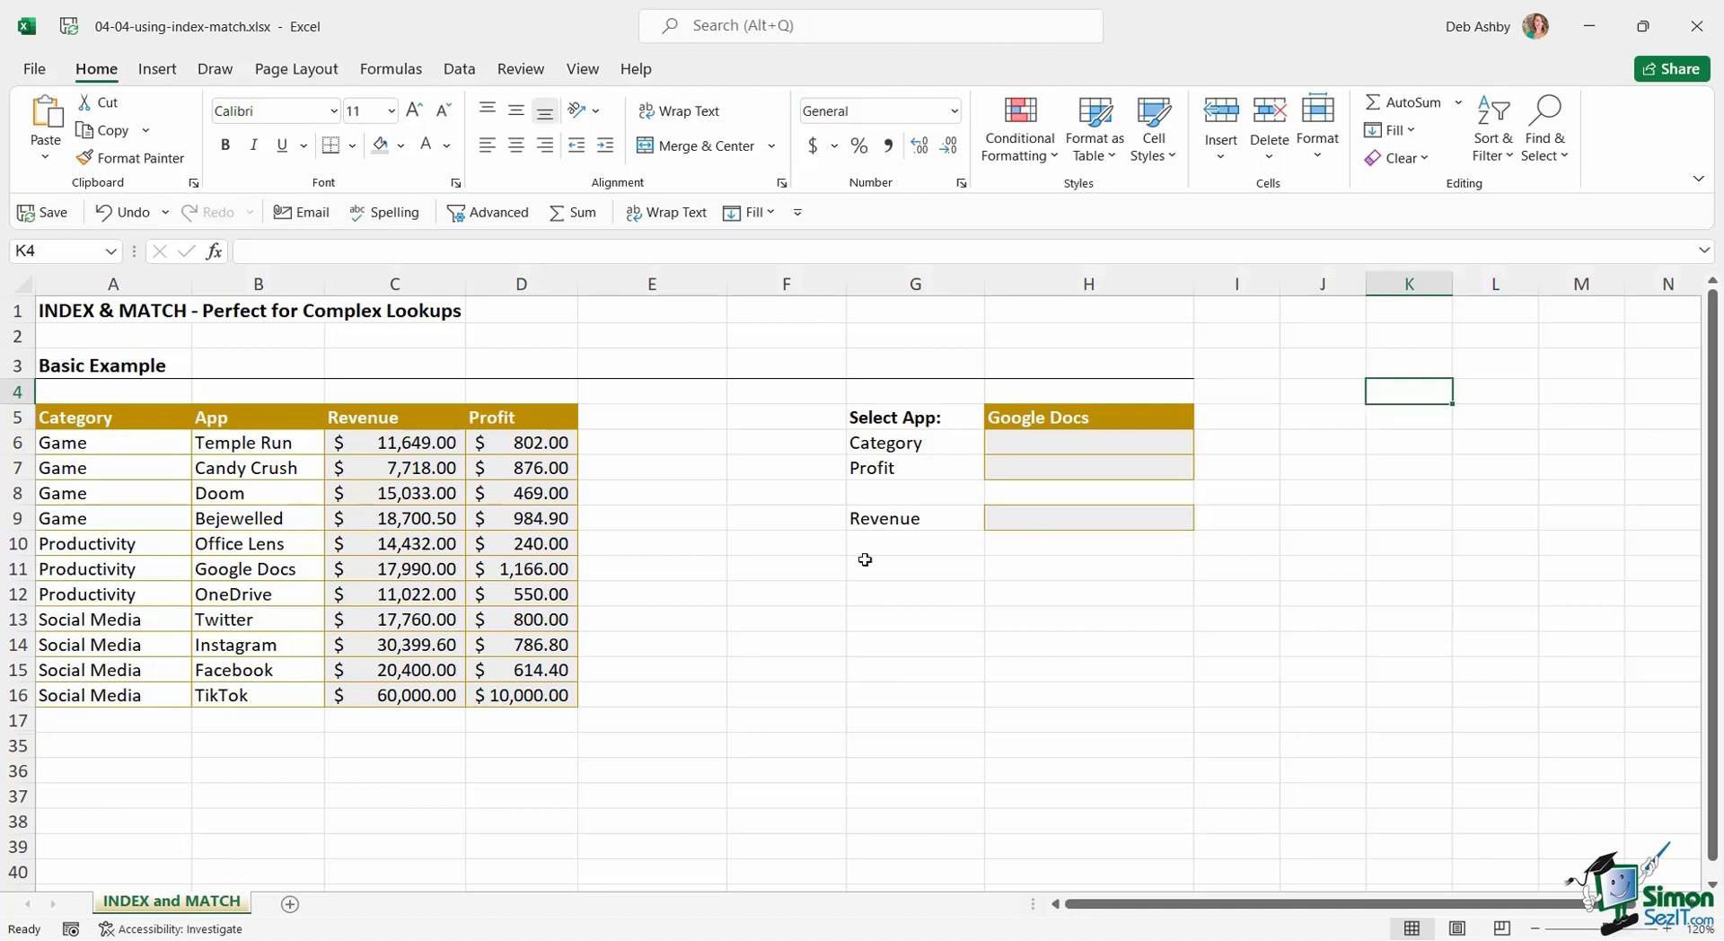
# Review the Category, App, Revenue and Profit columns of the app table in the INDEX and MATCH workbook.
pyautogui.click(760, 544)
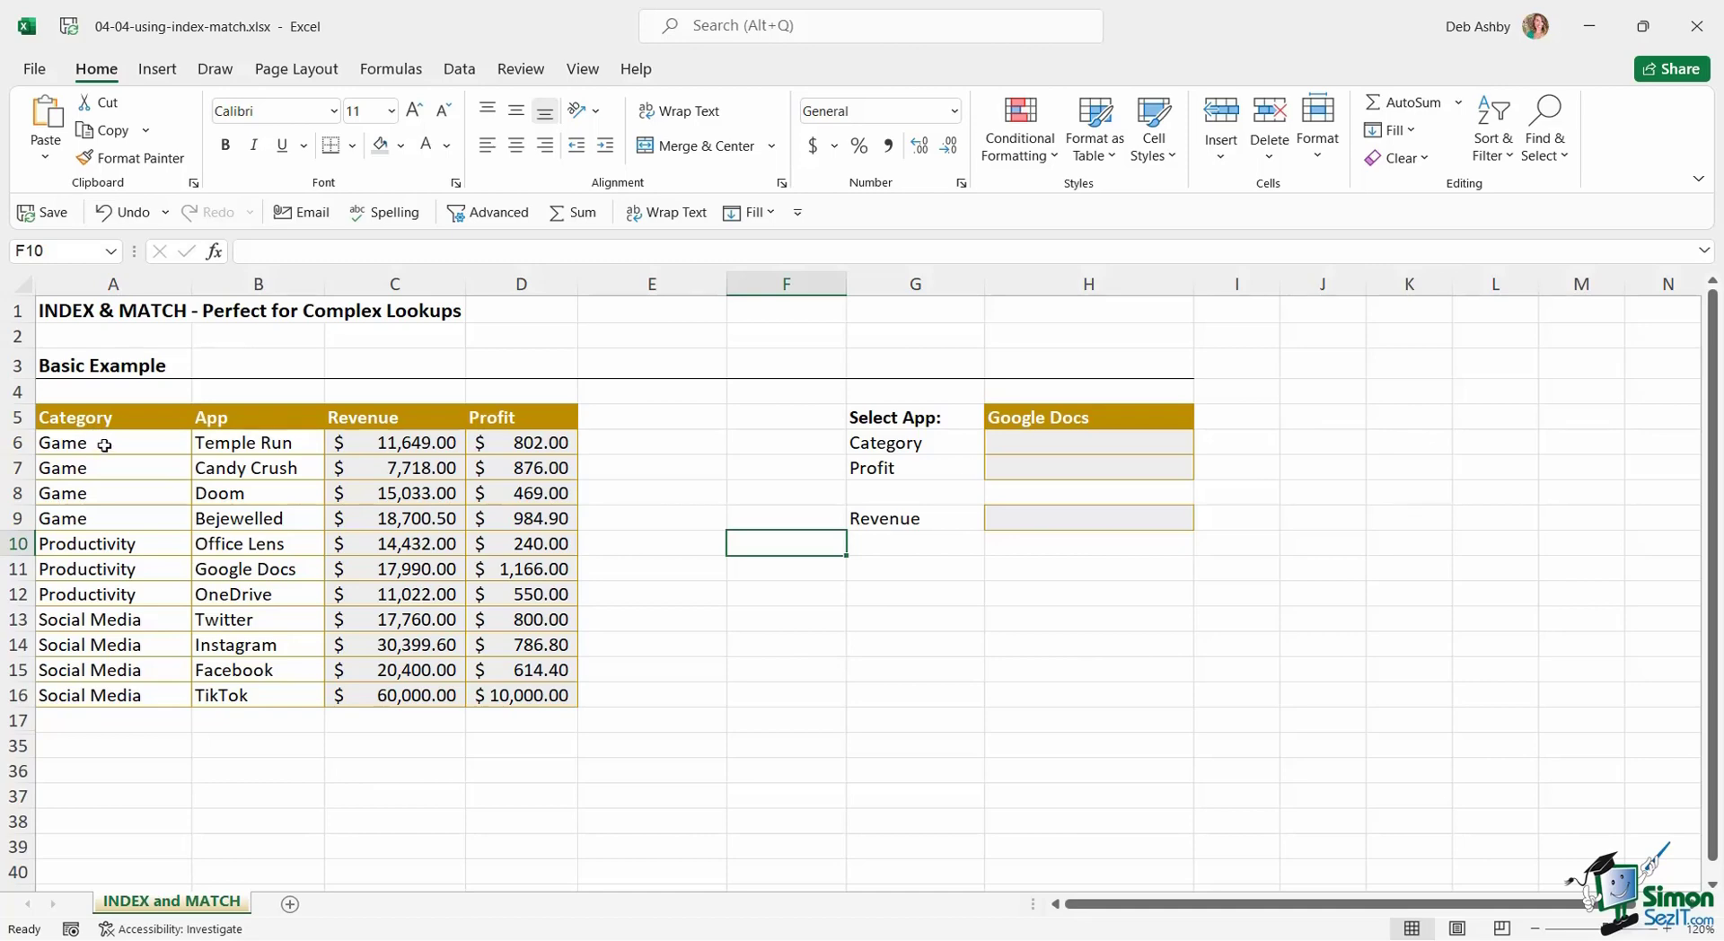
pyautogui.moveTo(104, 444); pyautogui.dragTo(113, 696)
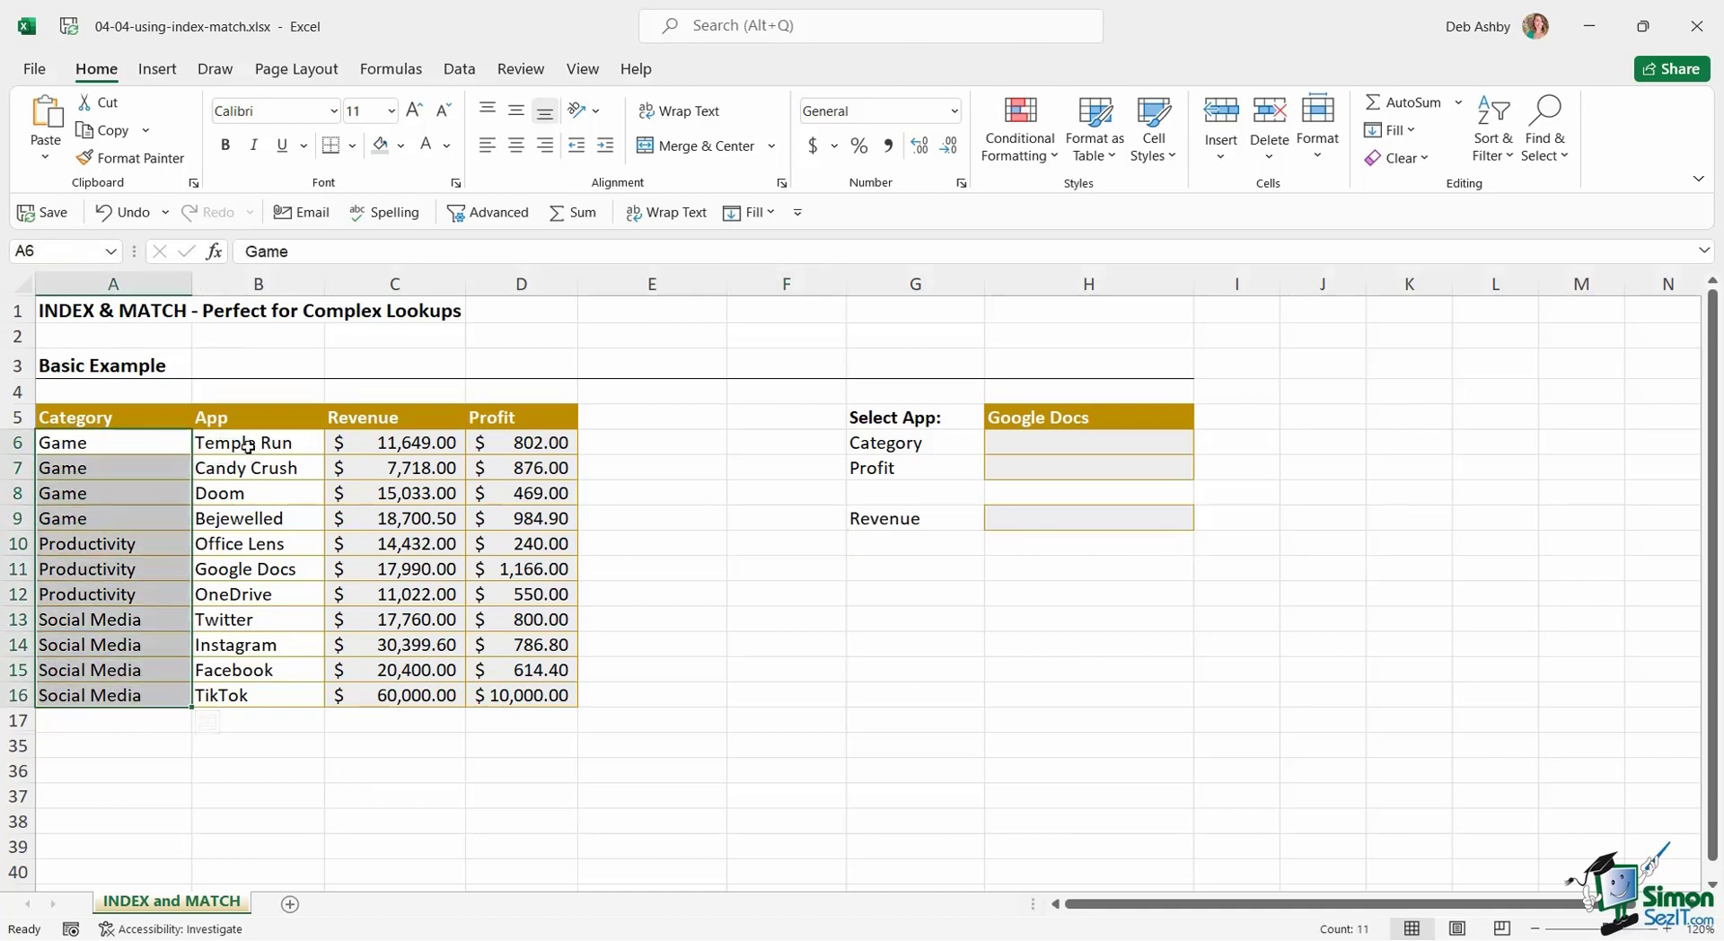
pyautogui.moveTo(247, 447); pyautogui.dragTo(254, 699)
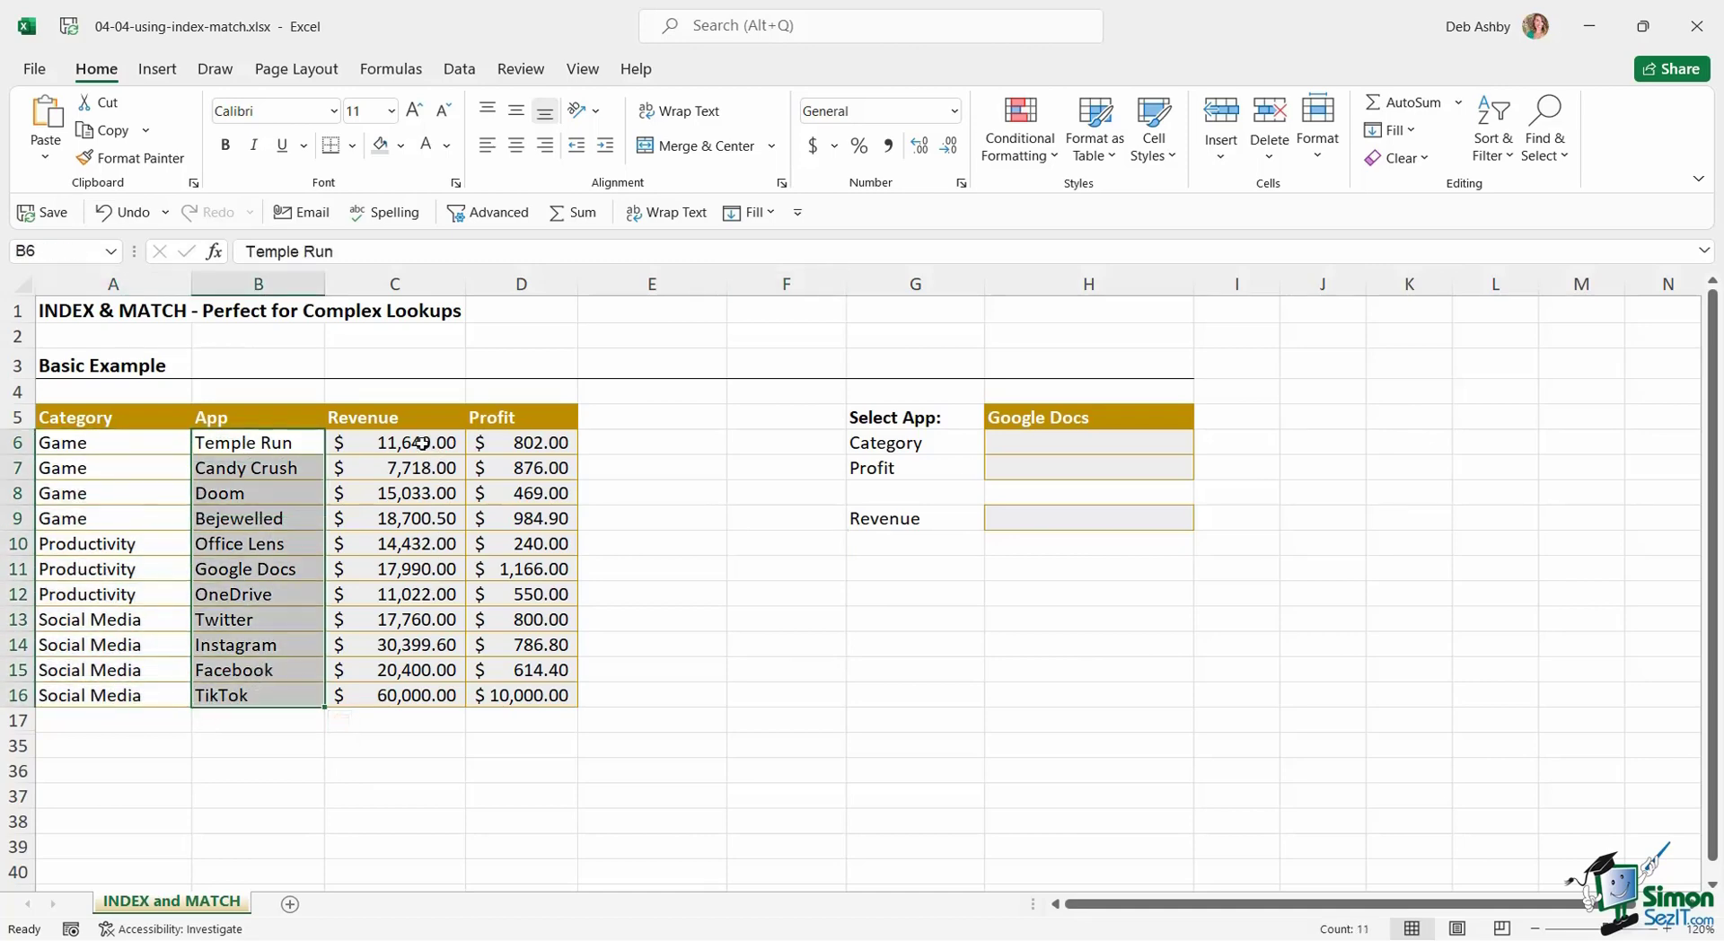
pyautogui.click(421, 442)
pyautogui.click(528, 449)
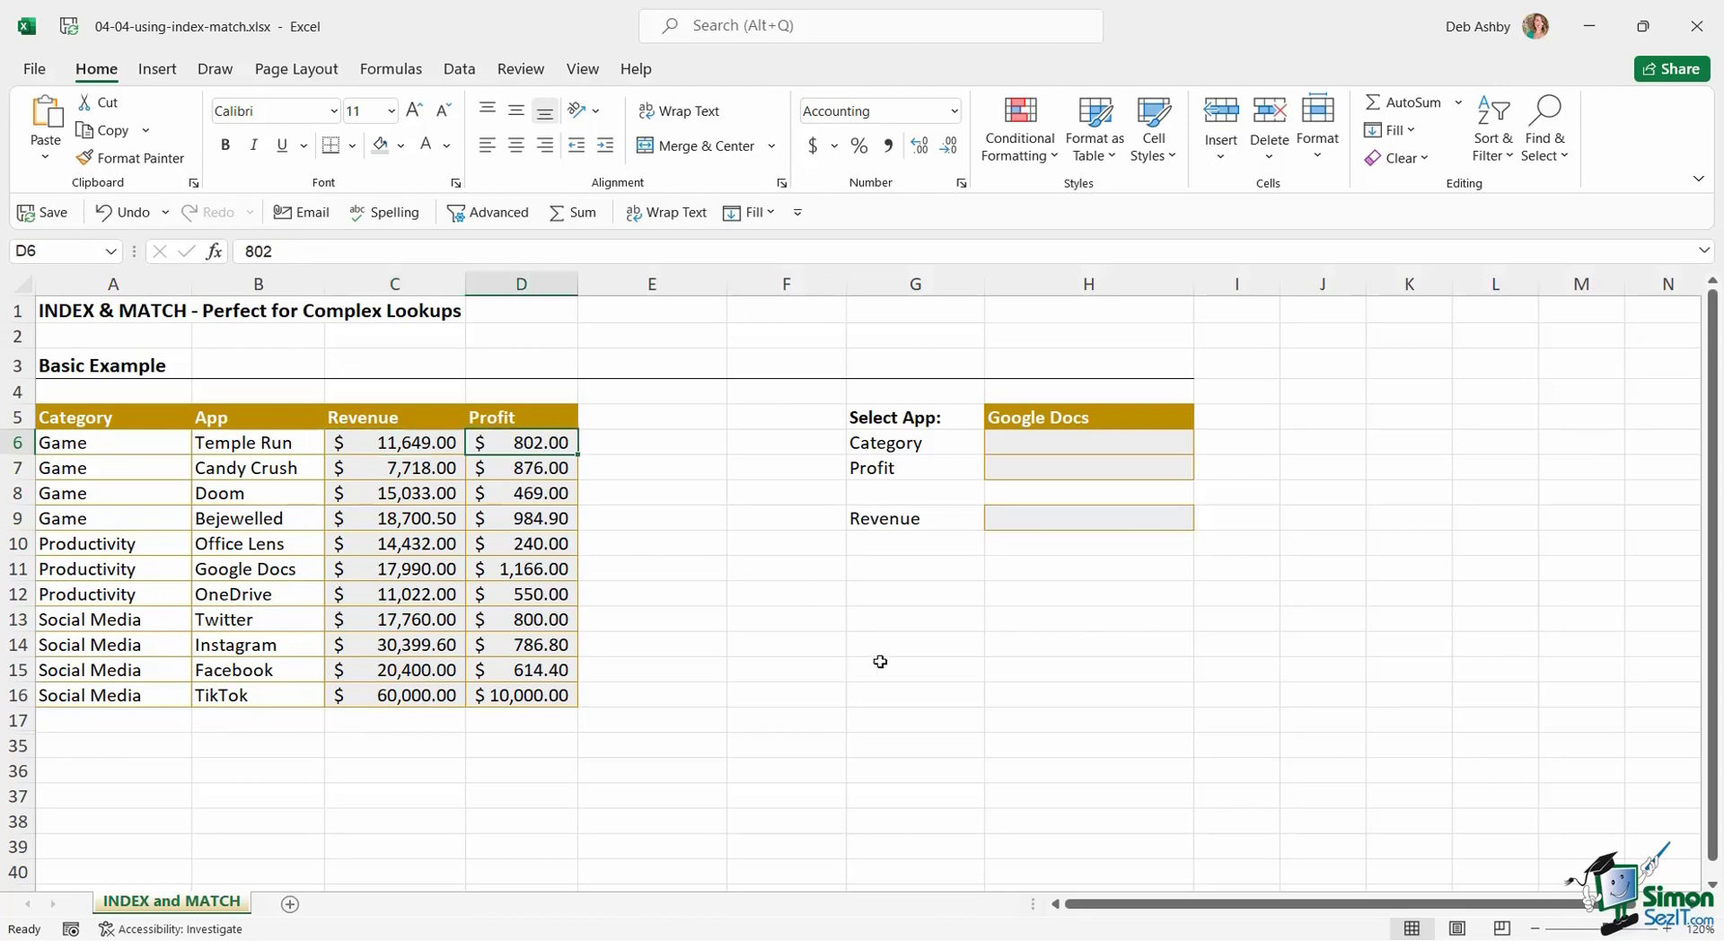
# Set the Select App choice in cell H5 to OneDrive.
pyautogui.click(1127, 422)
pyautogui.click(1204, 420)
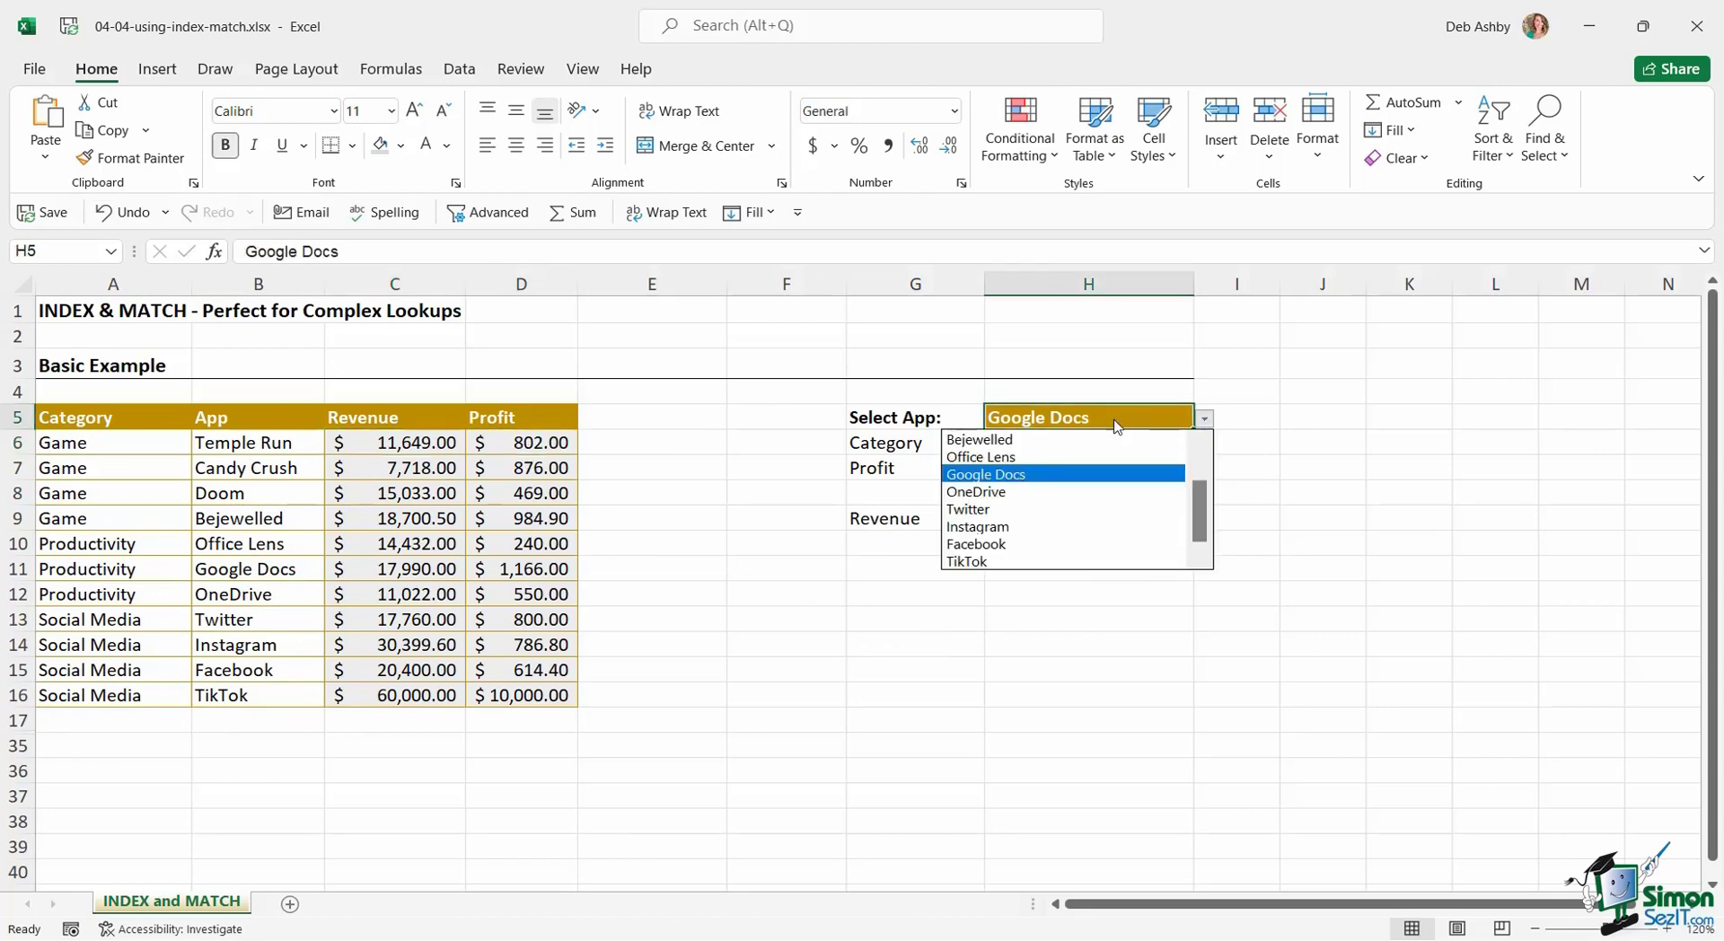
pyautogui.click(1056, 491)
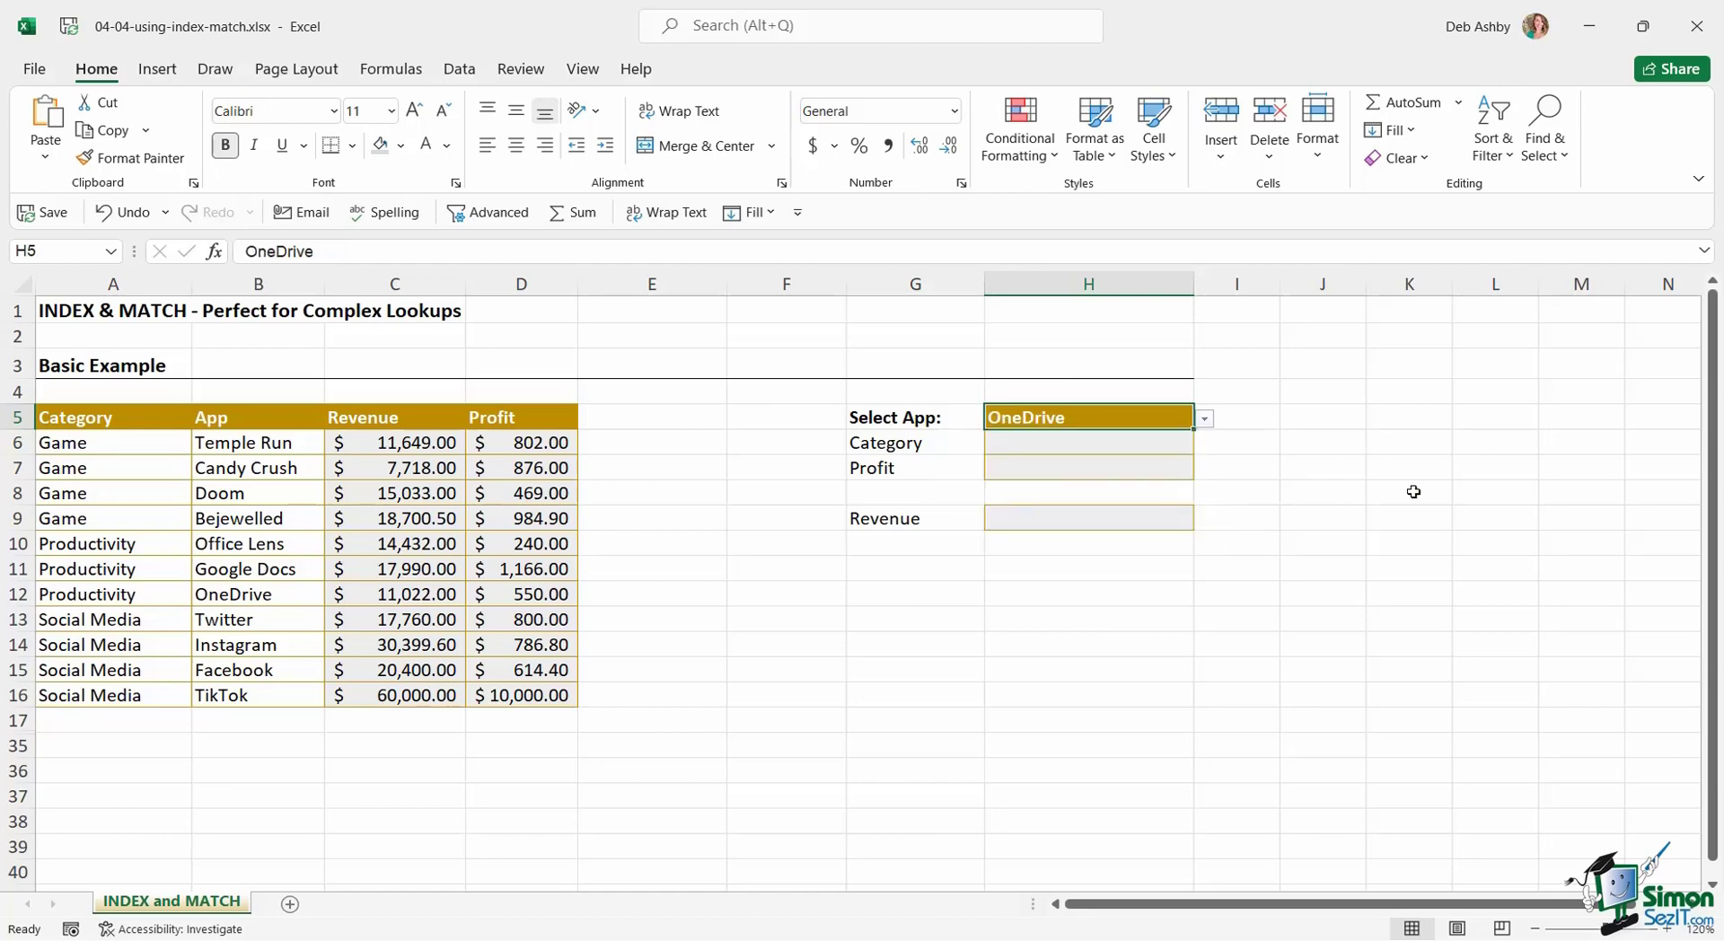
# Examine the Category, Profit and Revenue result cells and how the App lookup column sits relative to the Category column.
pyautogui.click(1033, 445)
pyautogui.click(1025, 466)
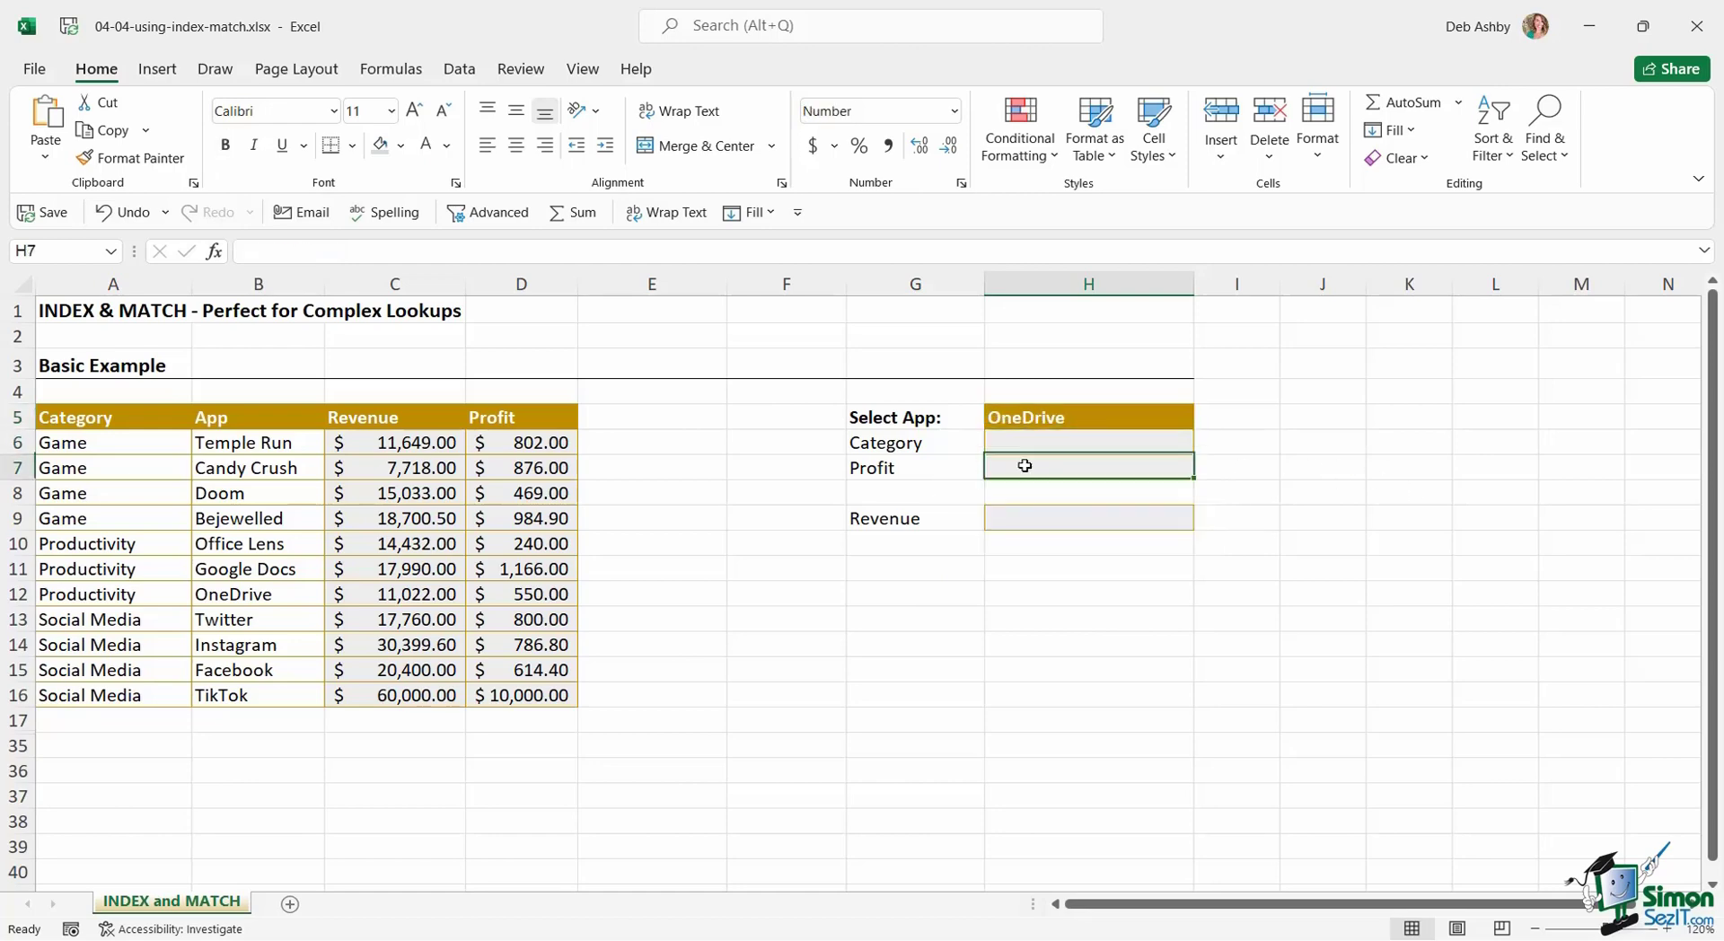
pyautogui.click(1028, 523)
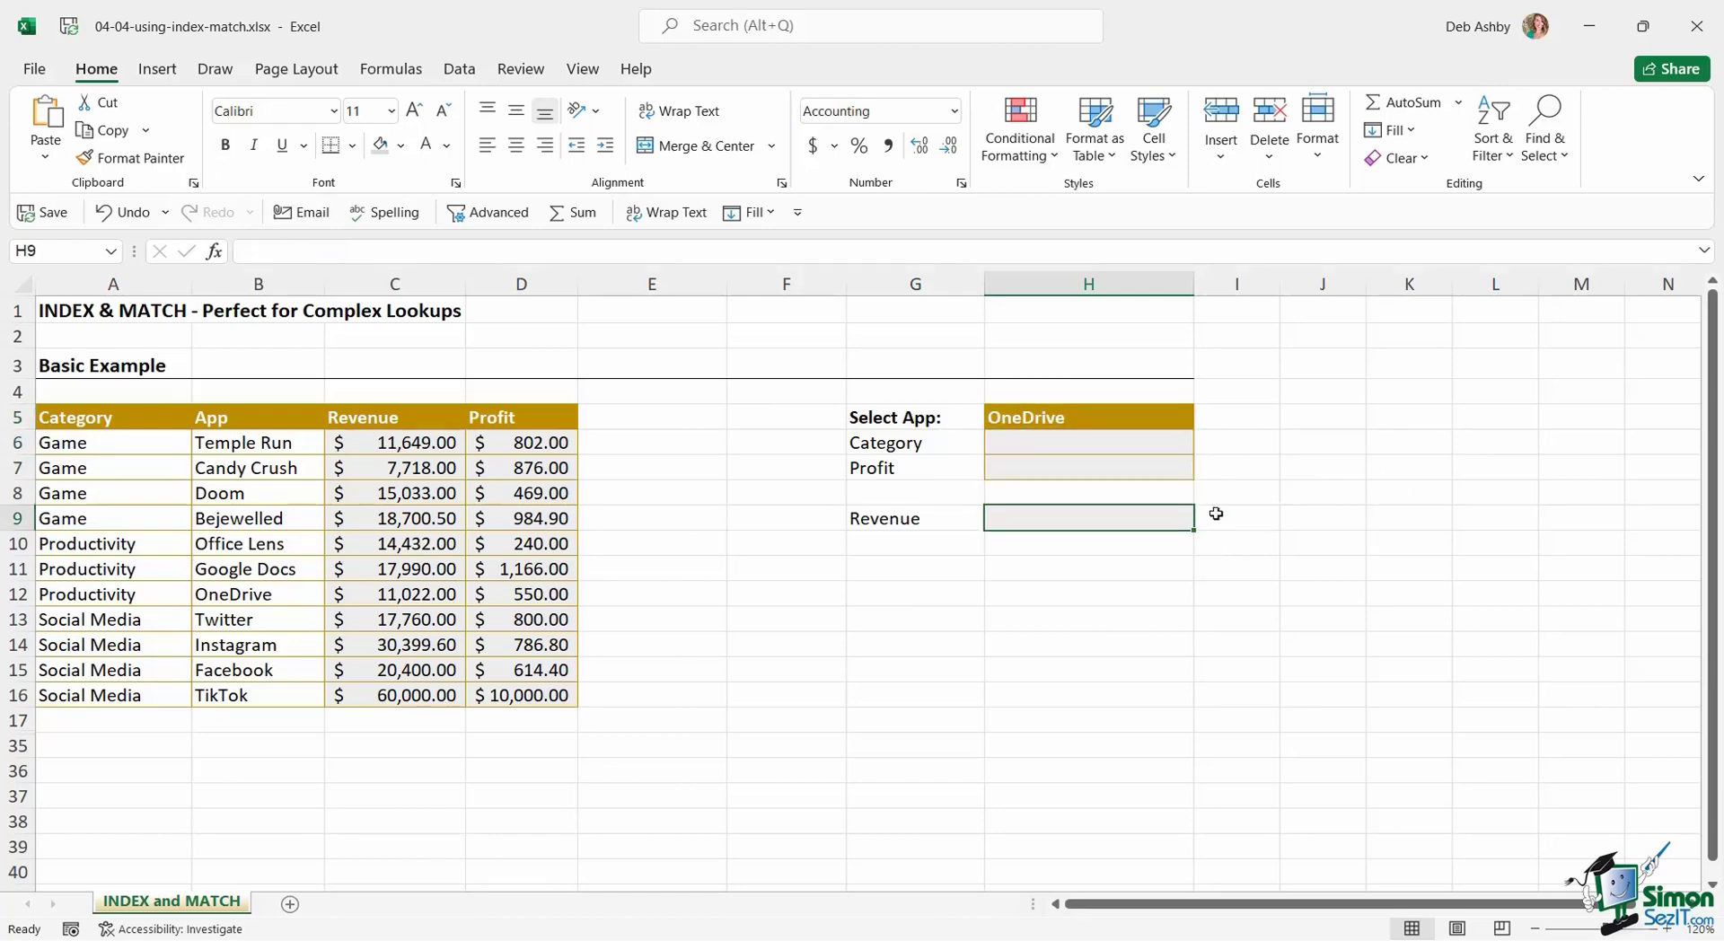
pyautogui.click(1020, 420)
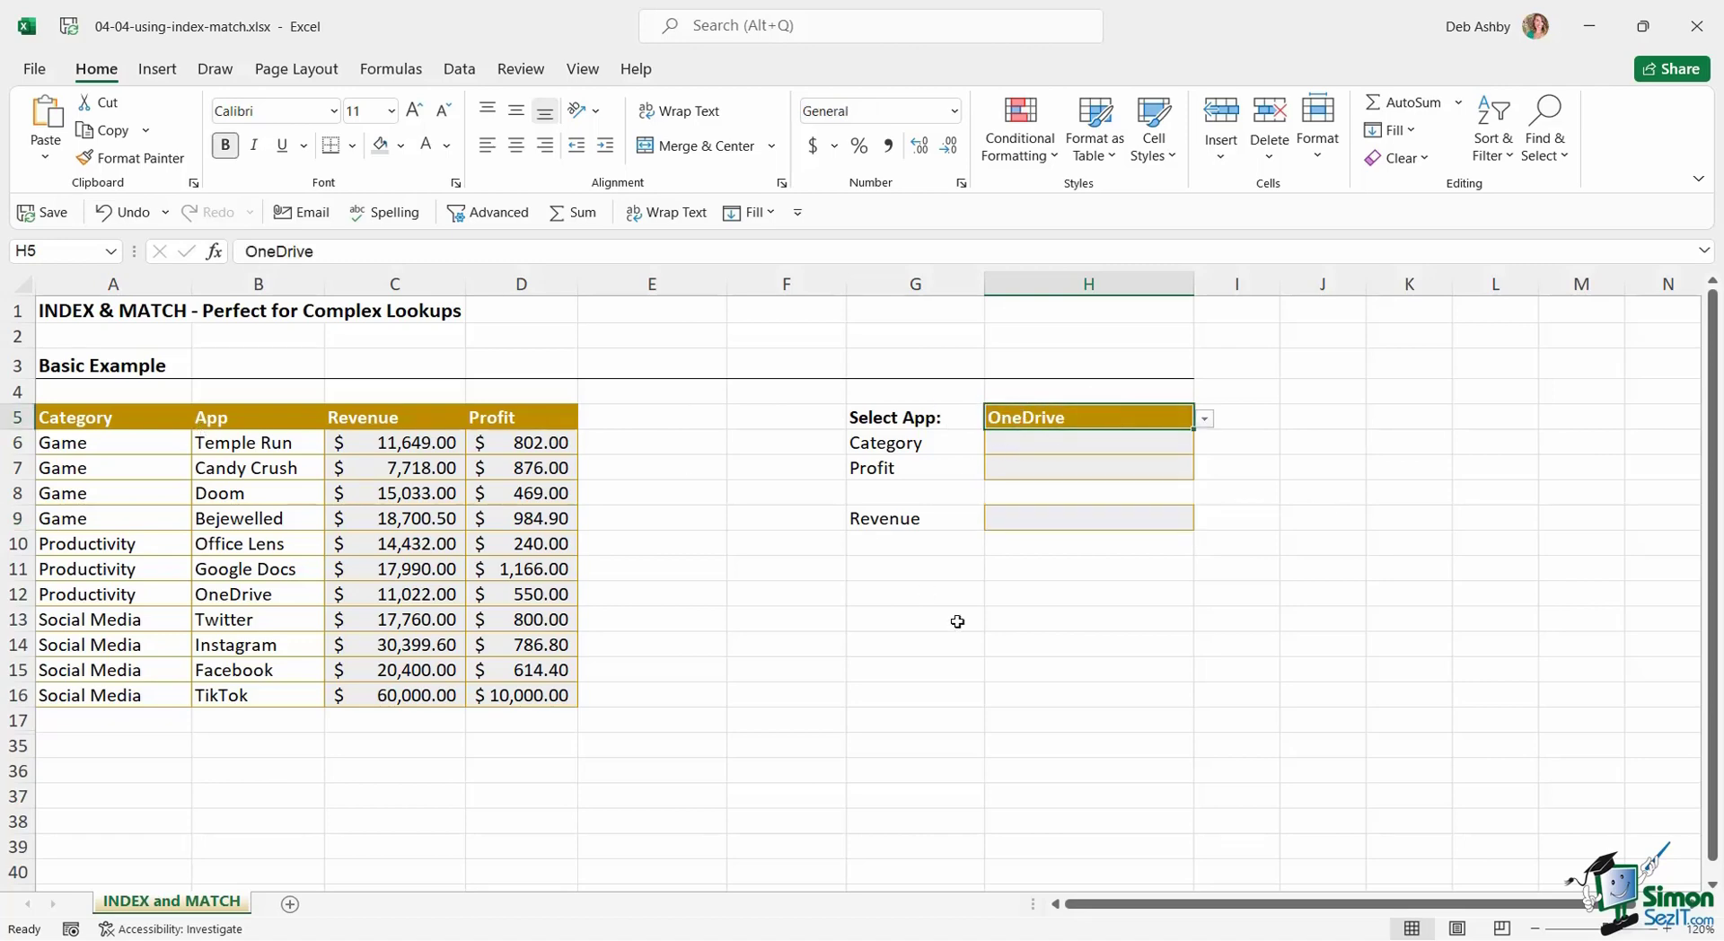
pyautogui.moveTo(270, 440); pyautogui.dragTo(270, 695)
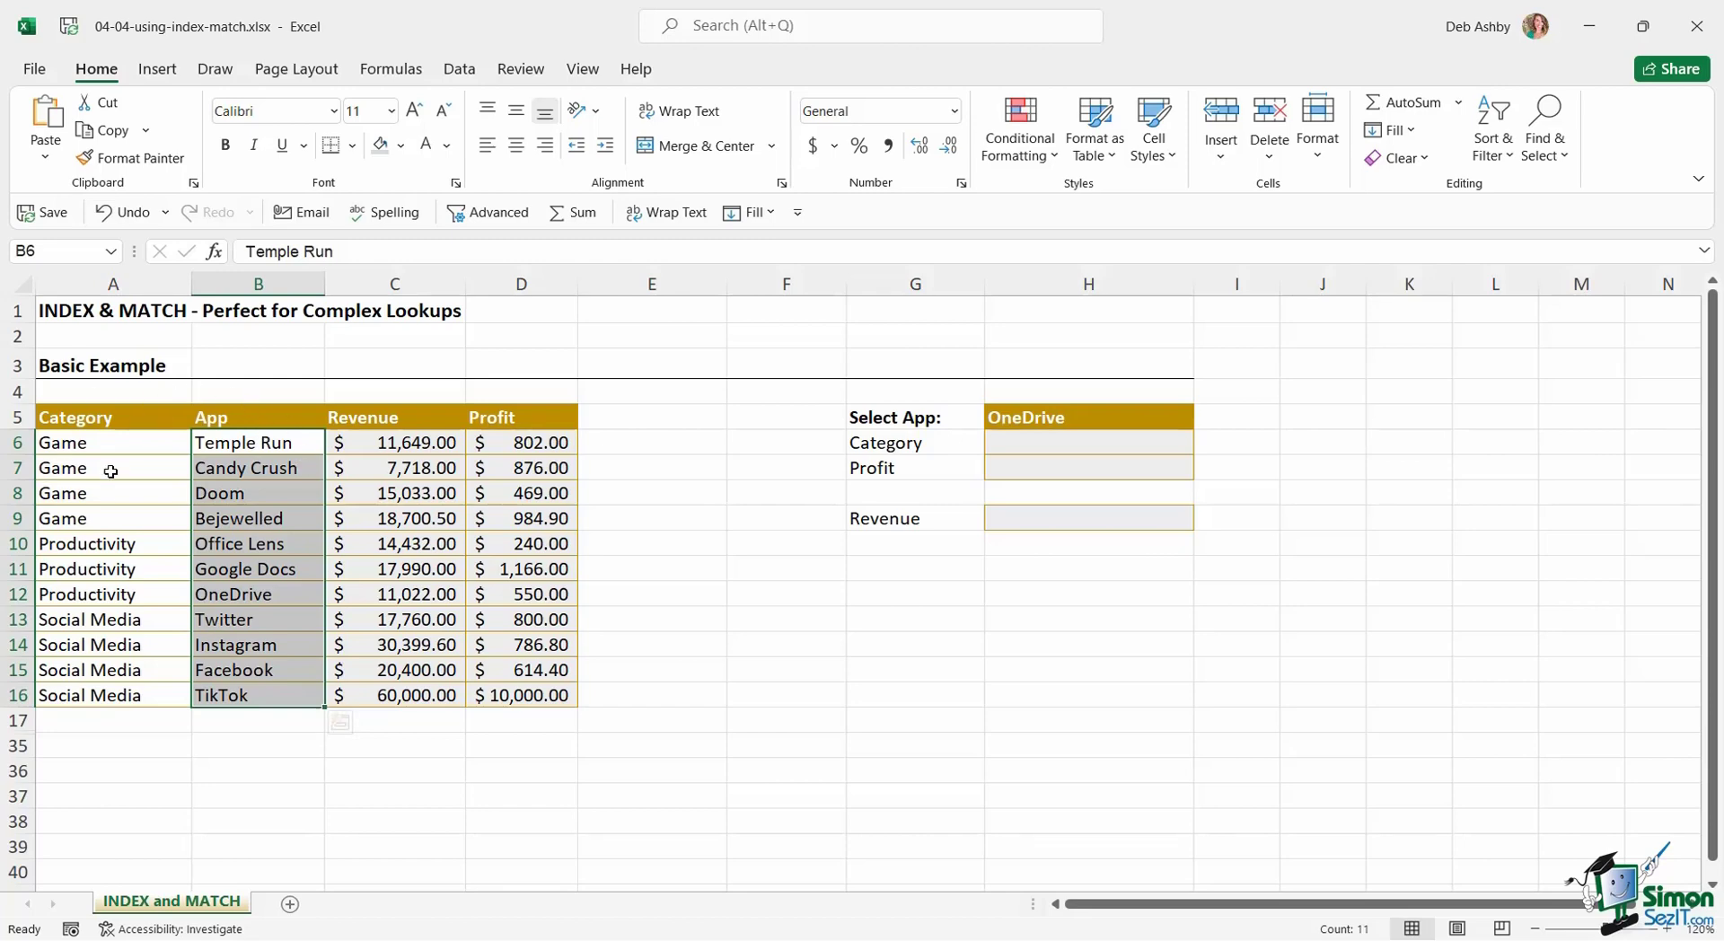
pyautogui.click(246, 449)
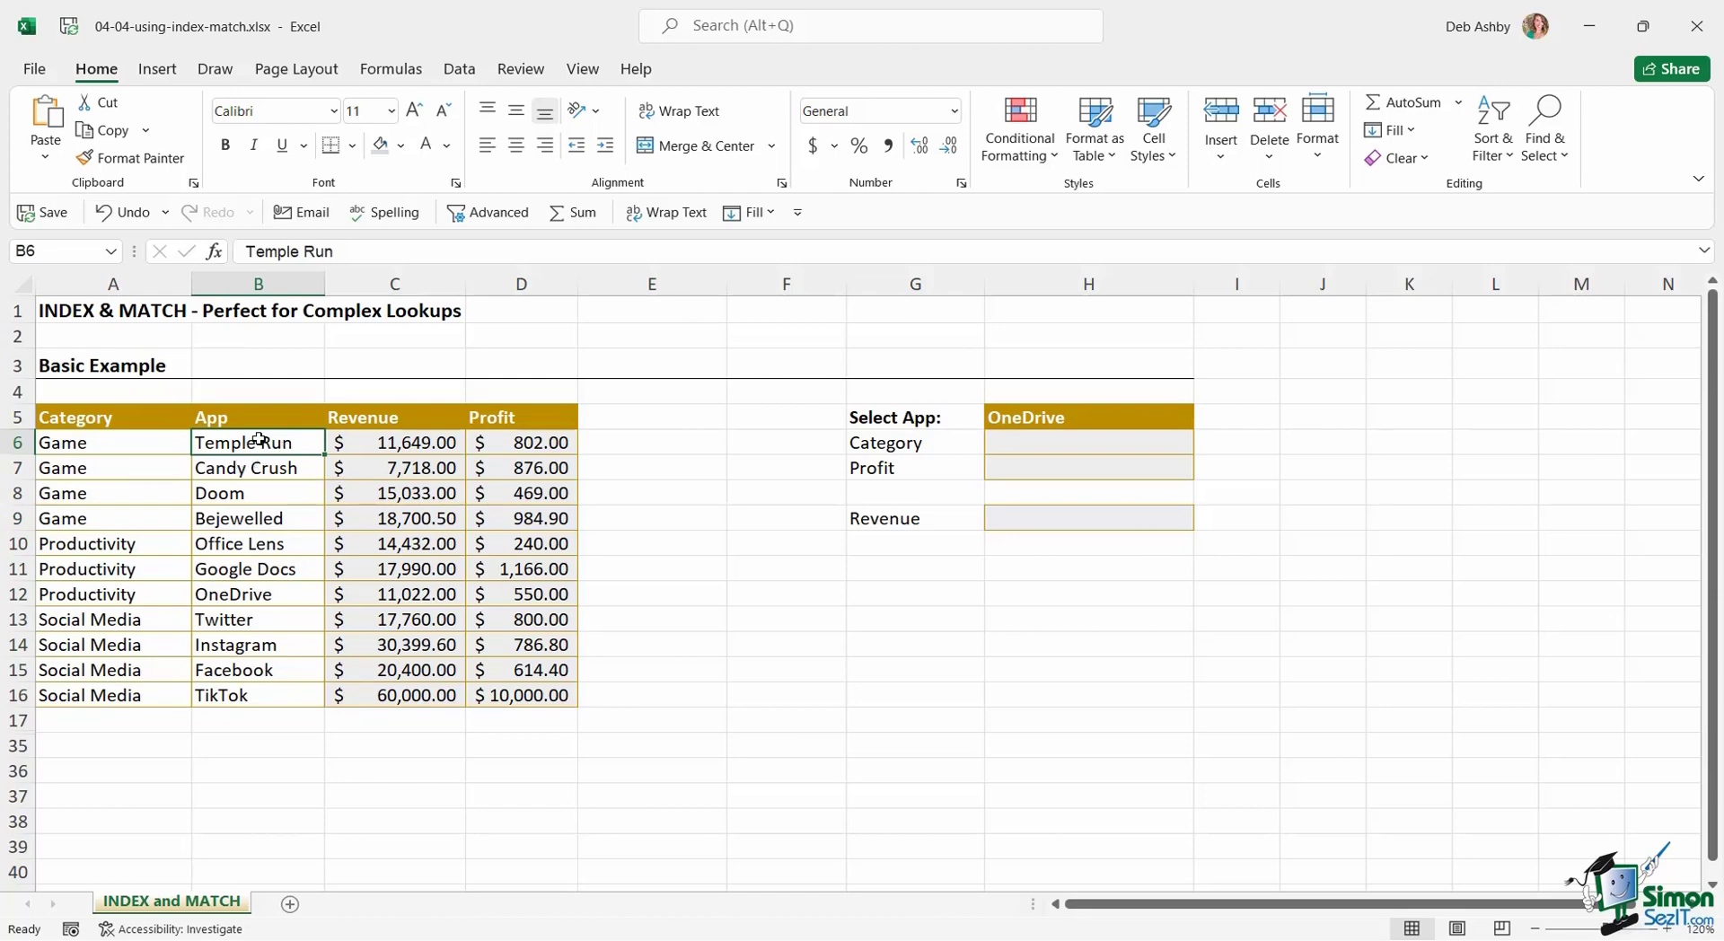
pyautogui.moveTo(259, 442); pyautogui.dragTo(256, 695)
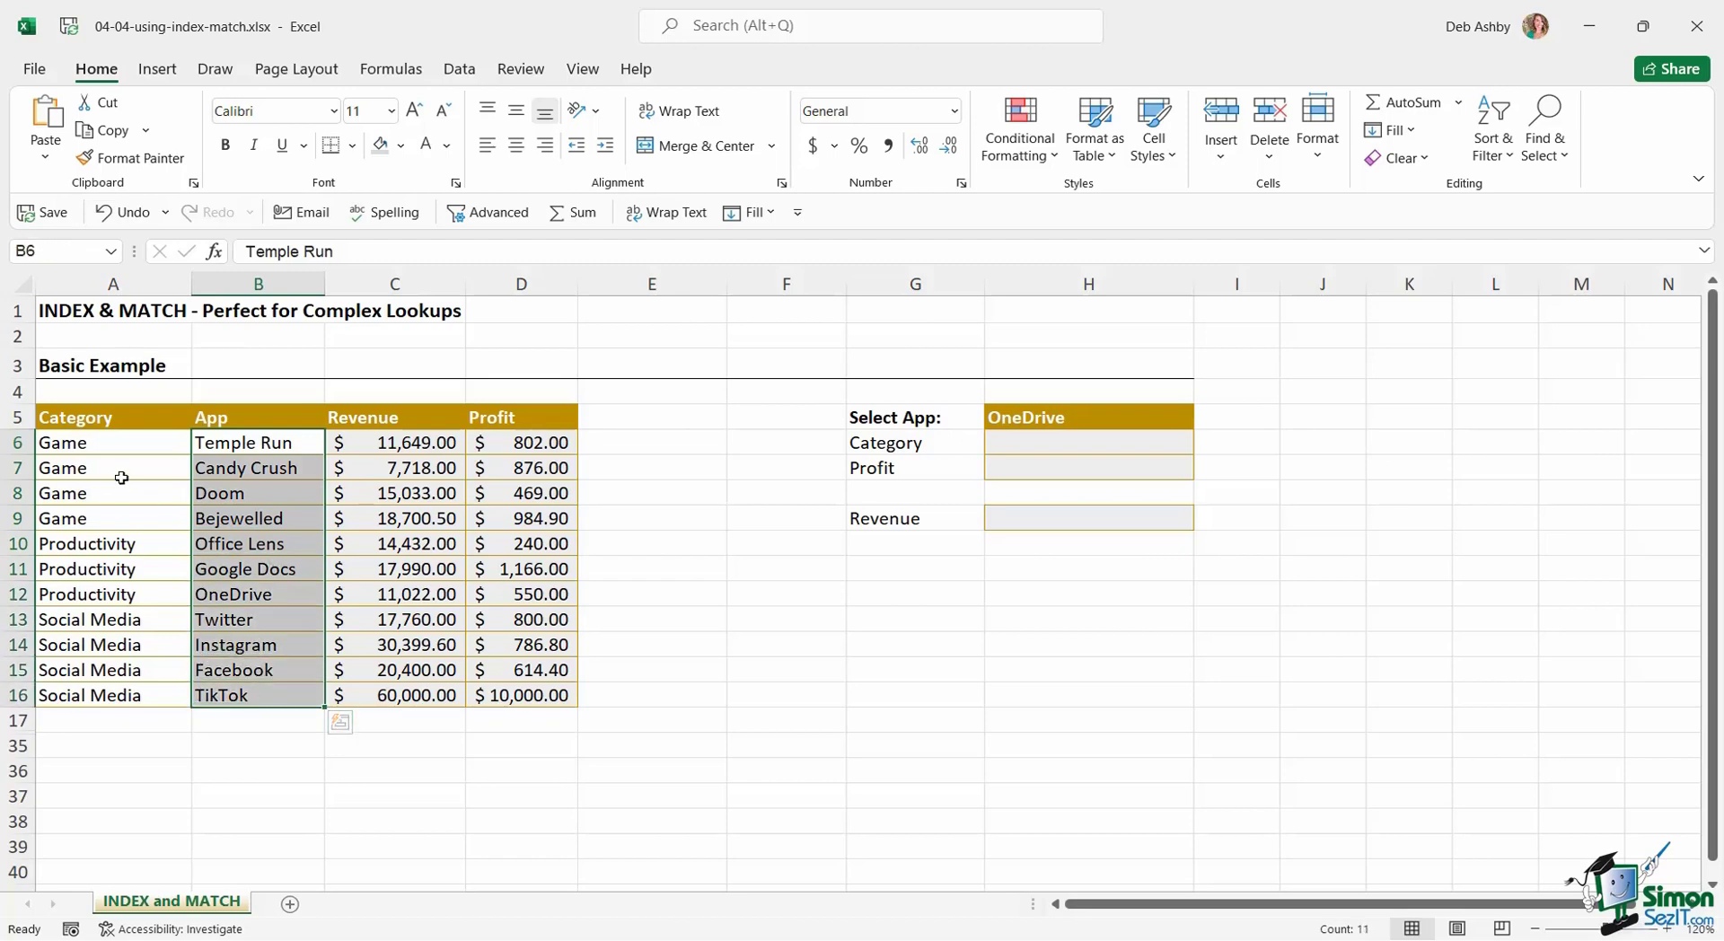
pyautogui.moveTo(108, 442); pyautogui.dragTo(133, 697)
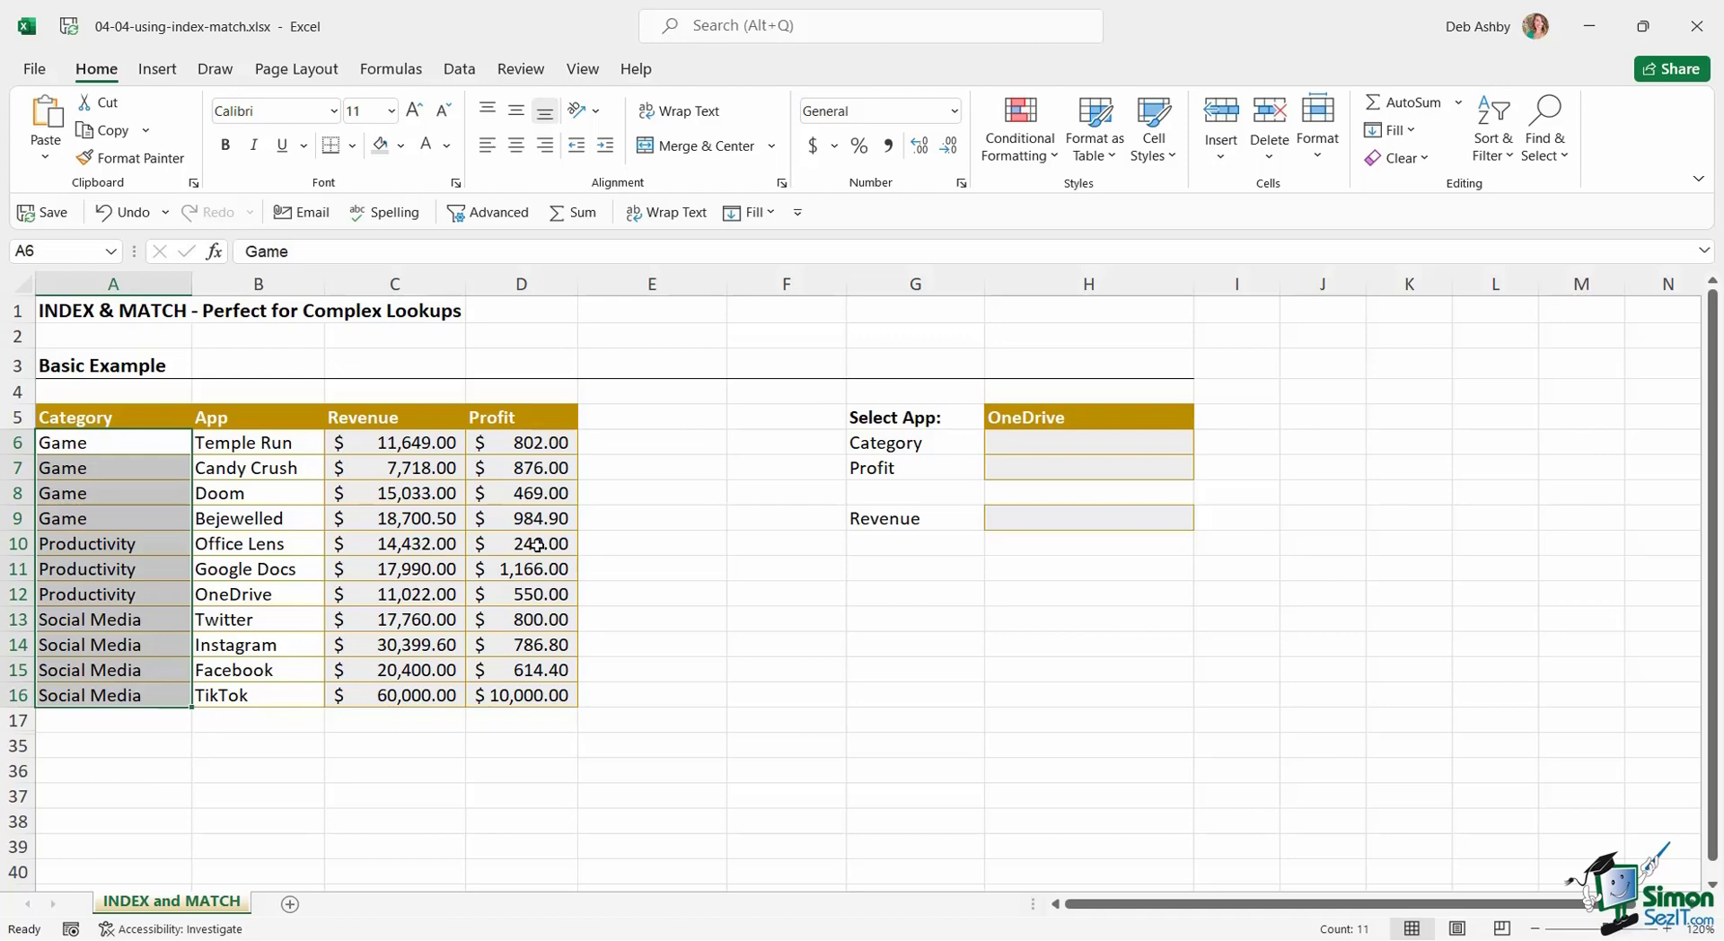
pyautogui.click(1323, 467)
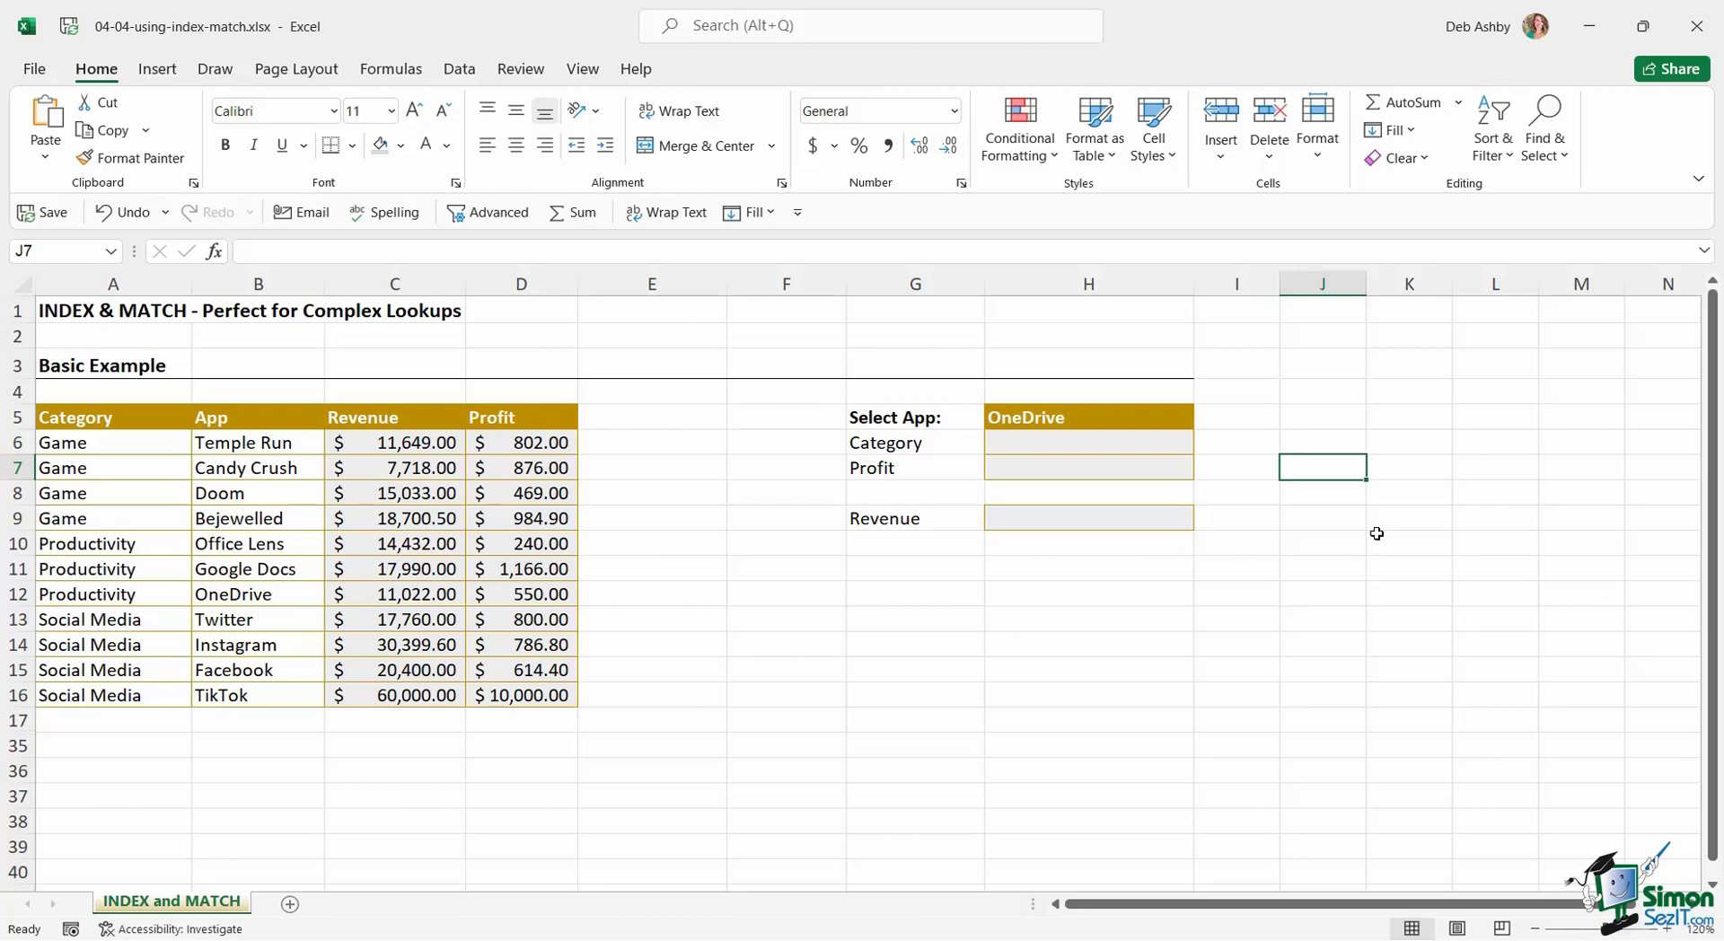
# Enter the formula =INDEX(A6:A16,7) in the Category result cell H6.
pyautogui.click(1032, 446)
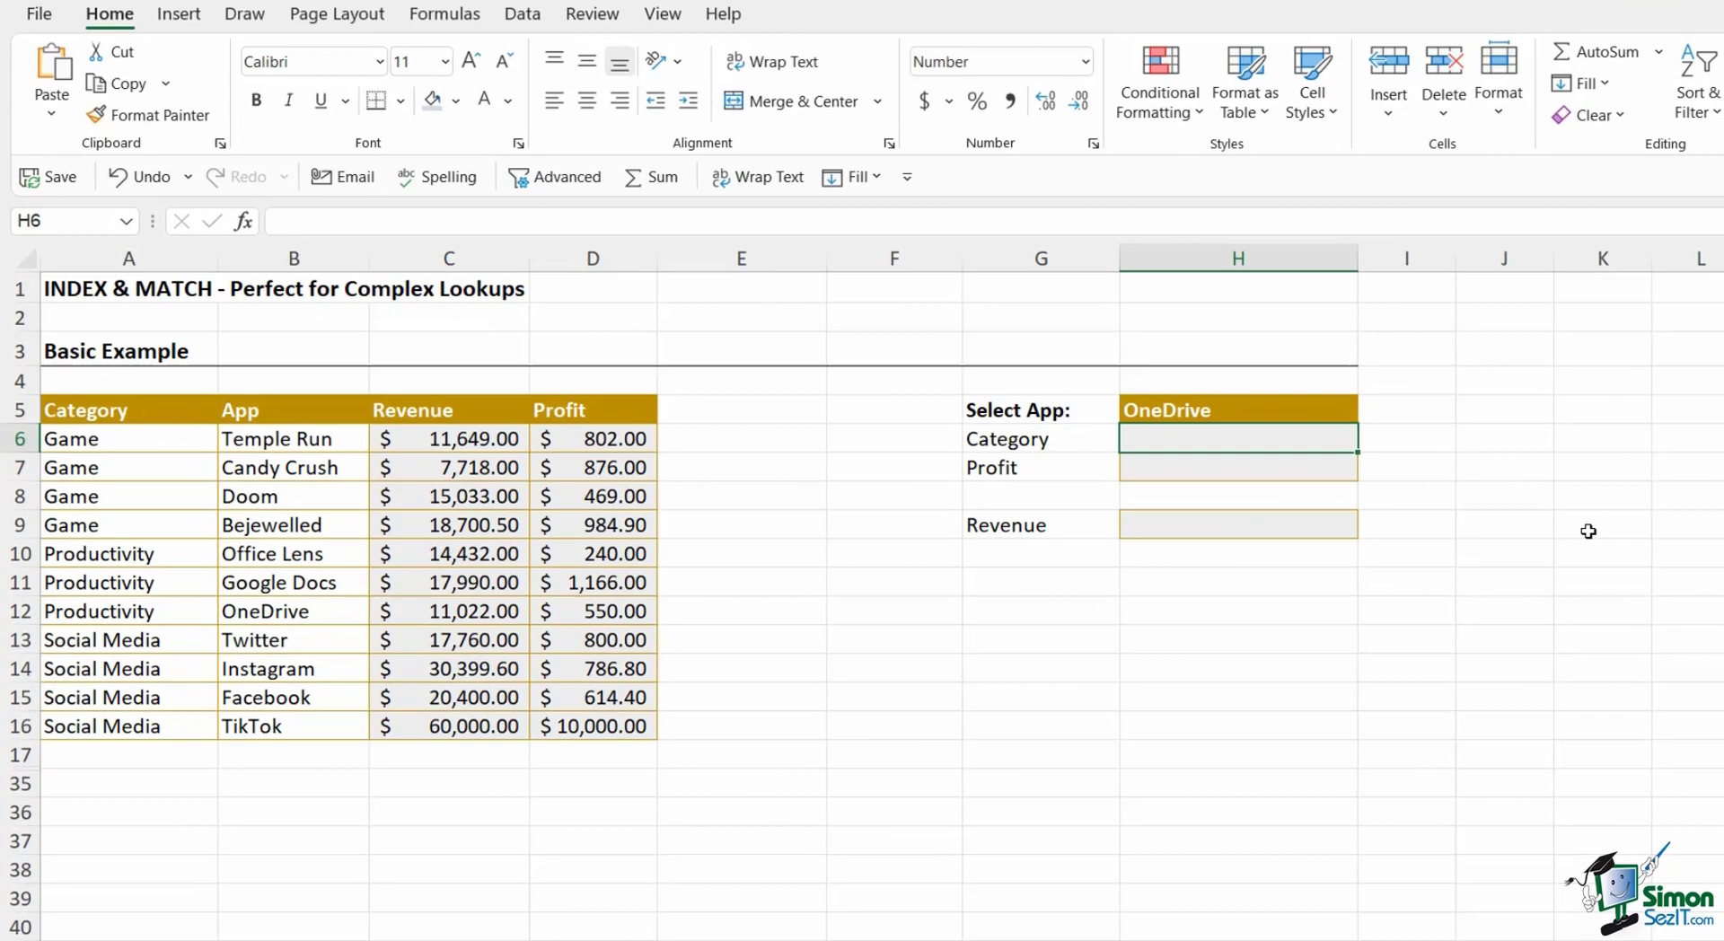
pyautogui.write('=INDEX')
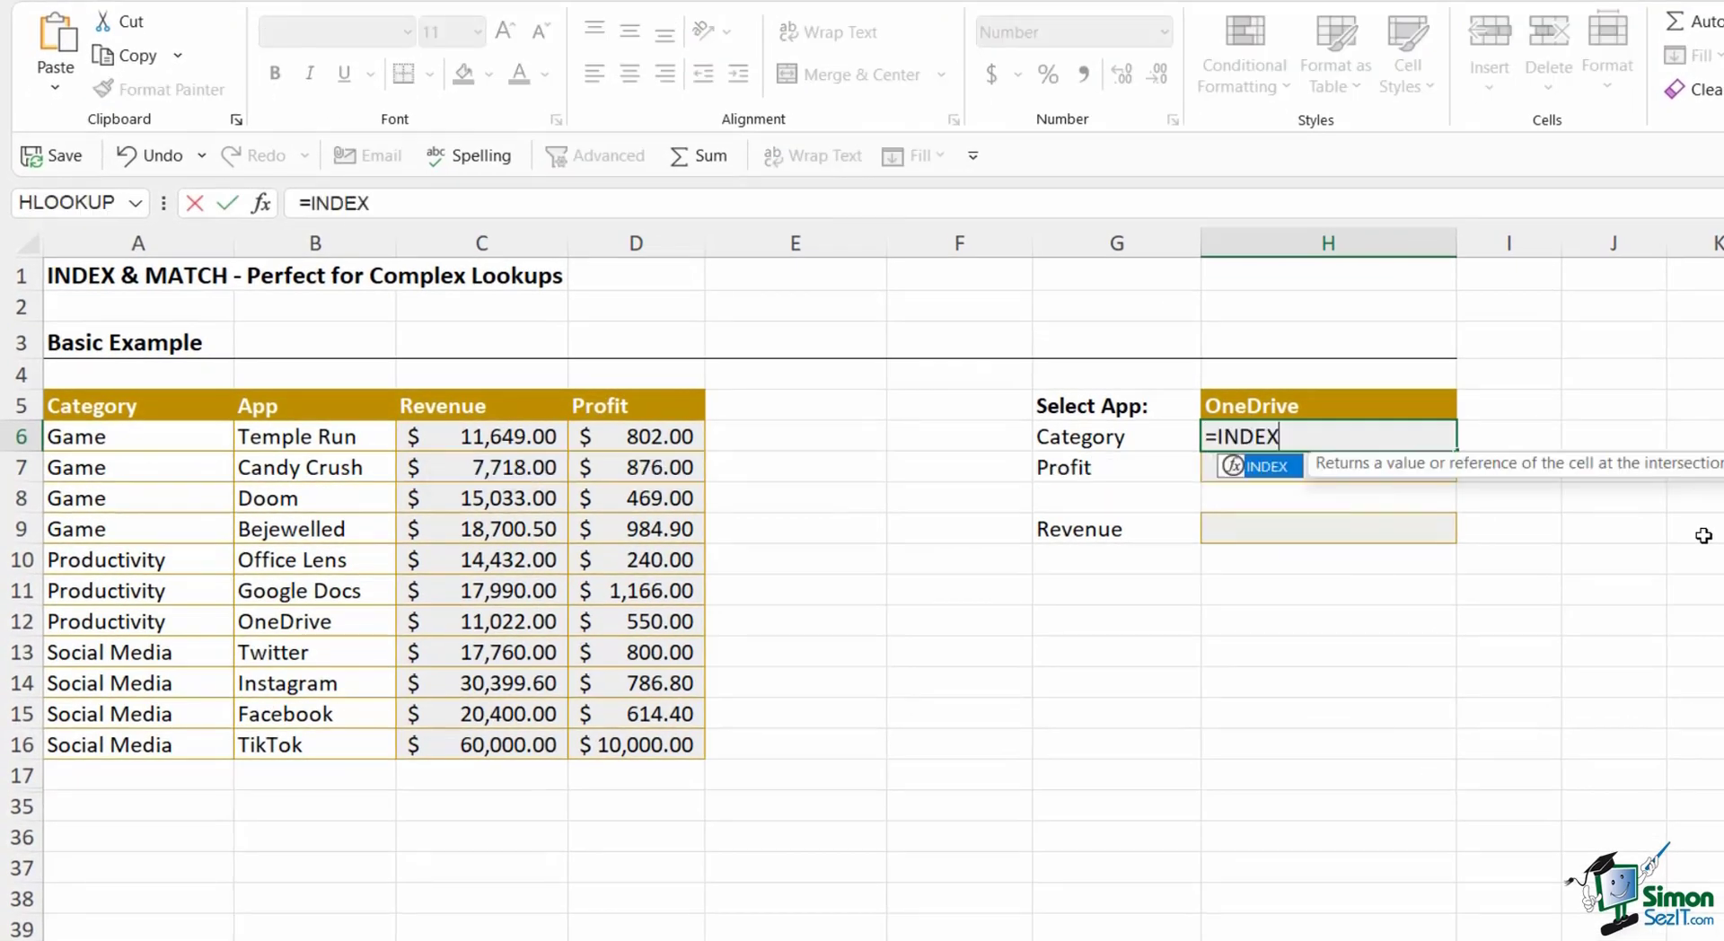
pyautogui.write('(')
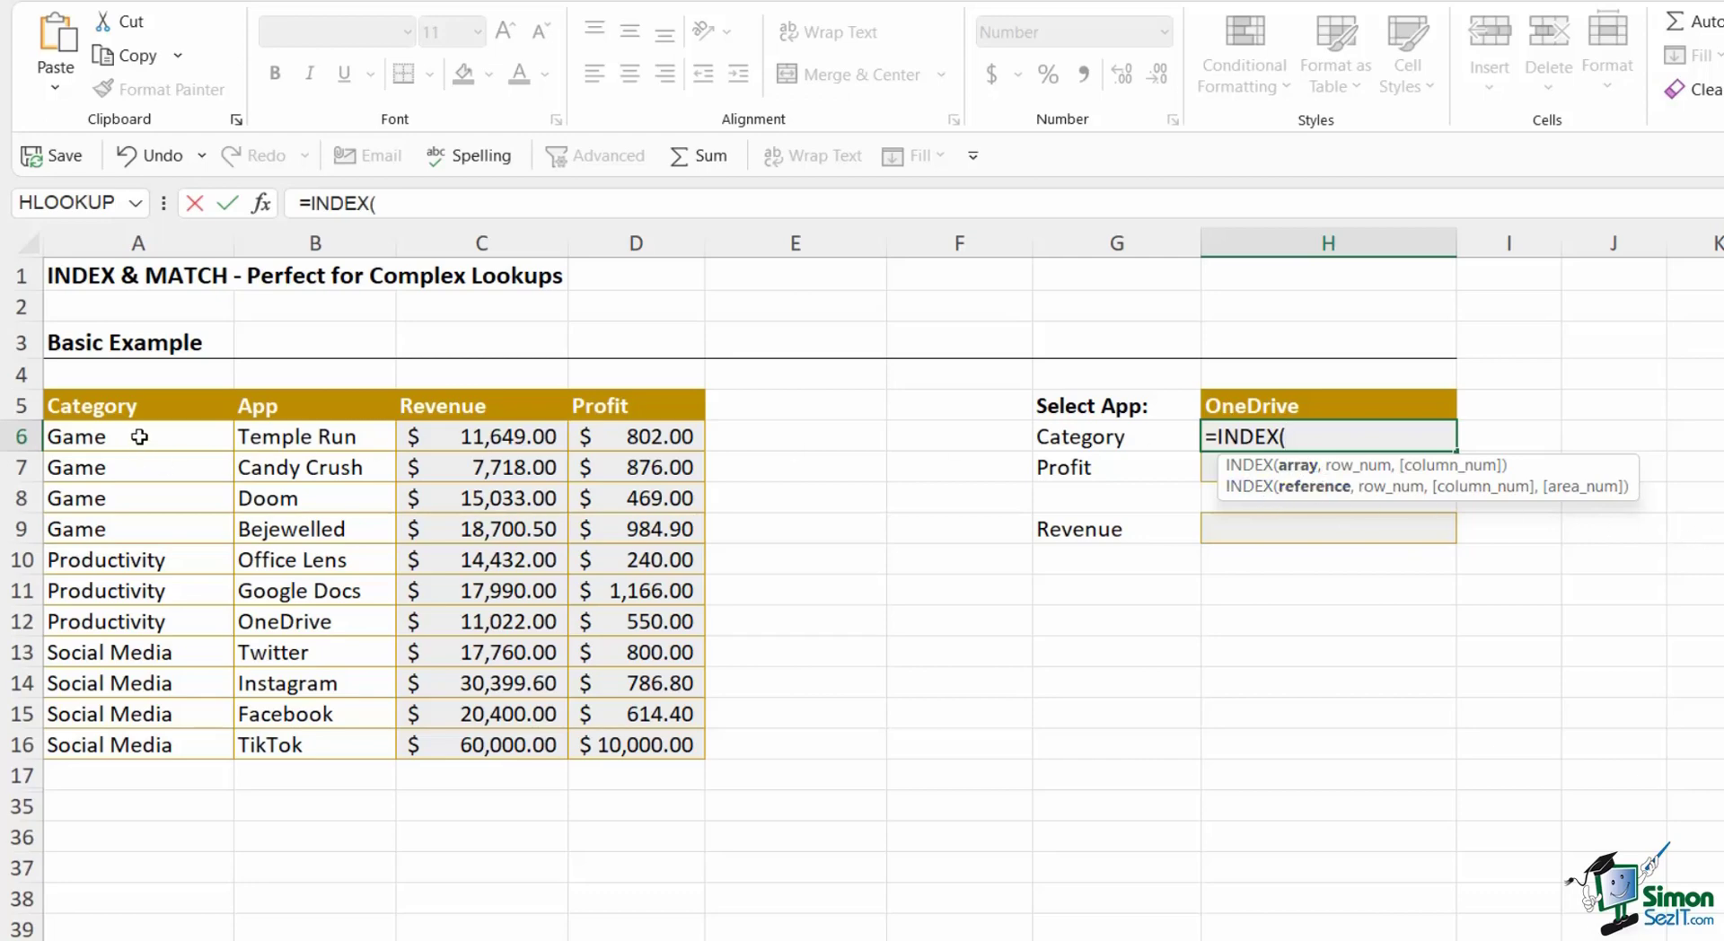
pyautogui.moveTo(139, 437); pyautogui.dragTo(147, 747)
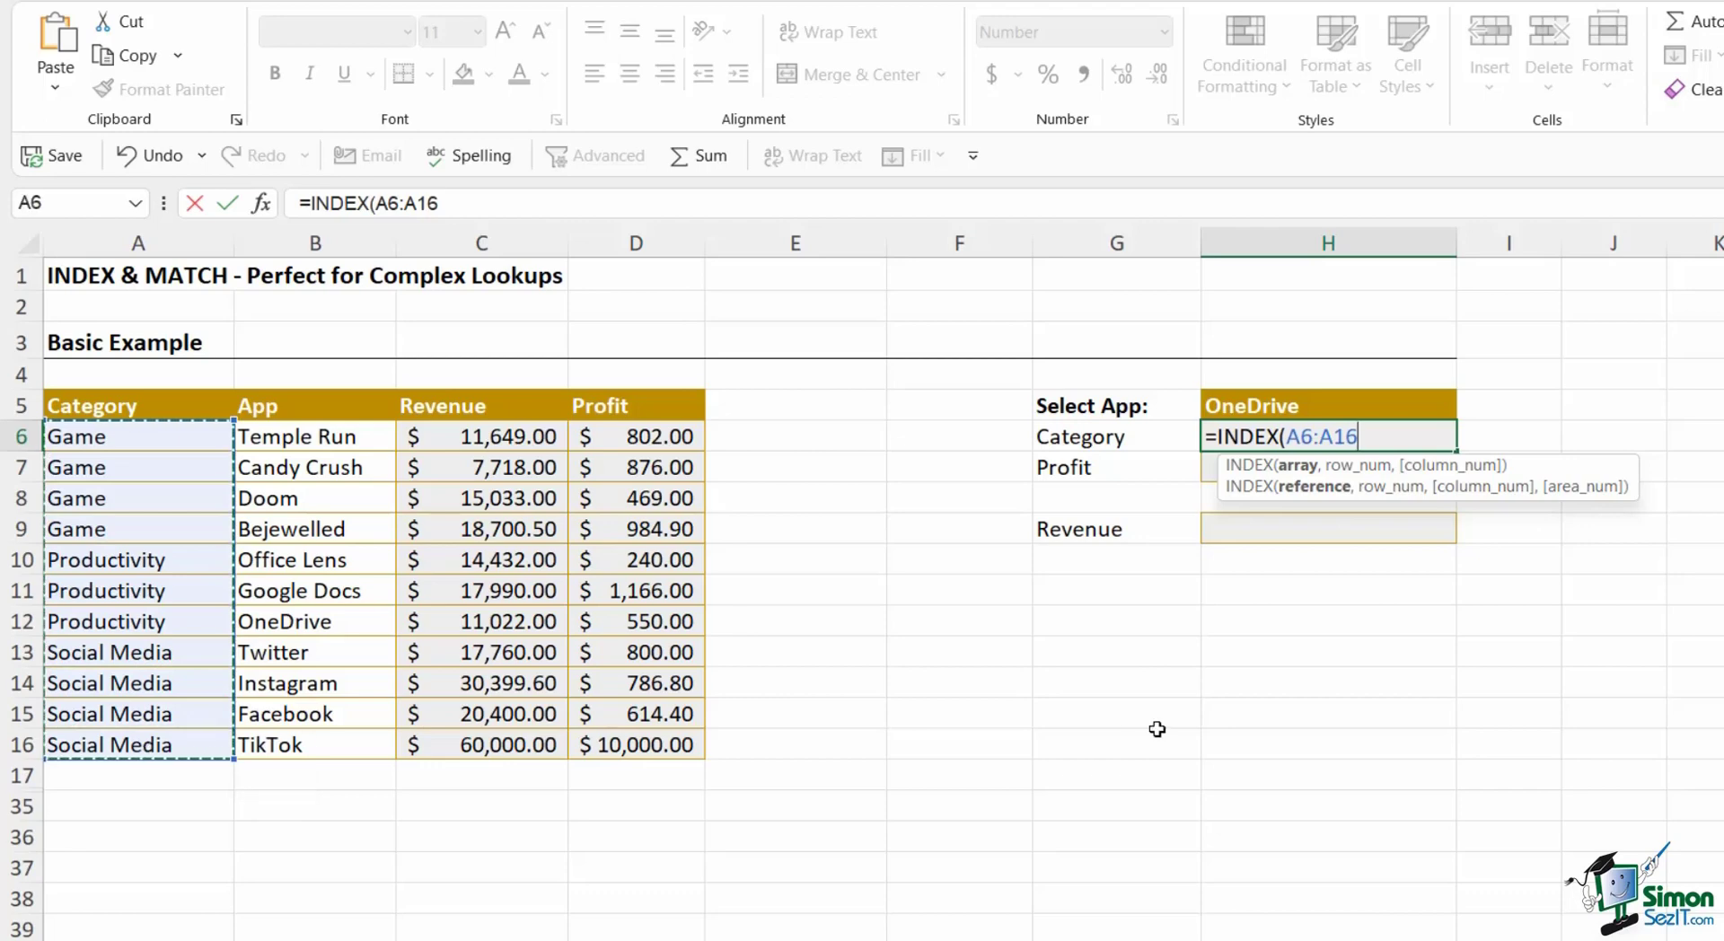
pyautogui.write(',')
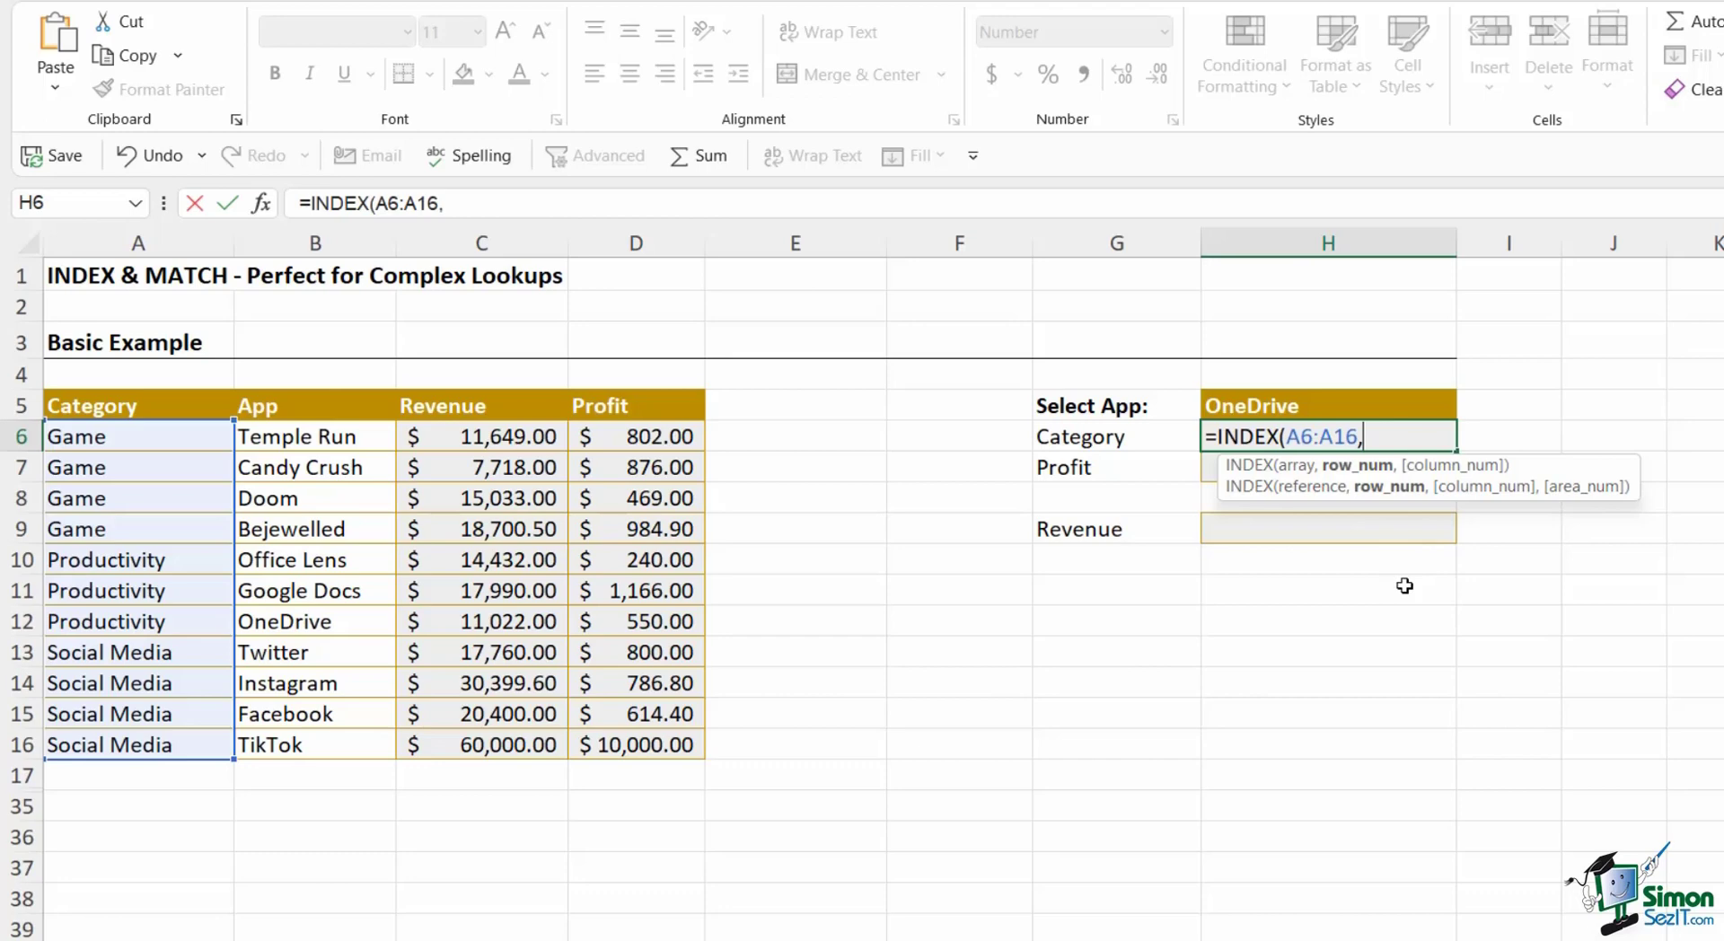
pyautogui.write('7)')
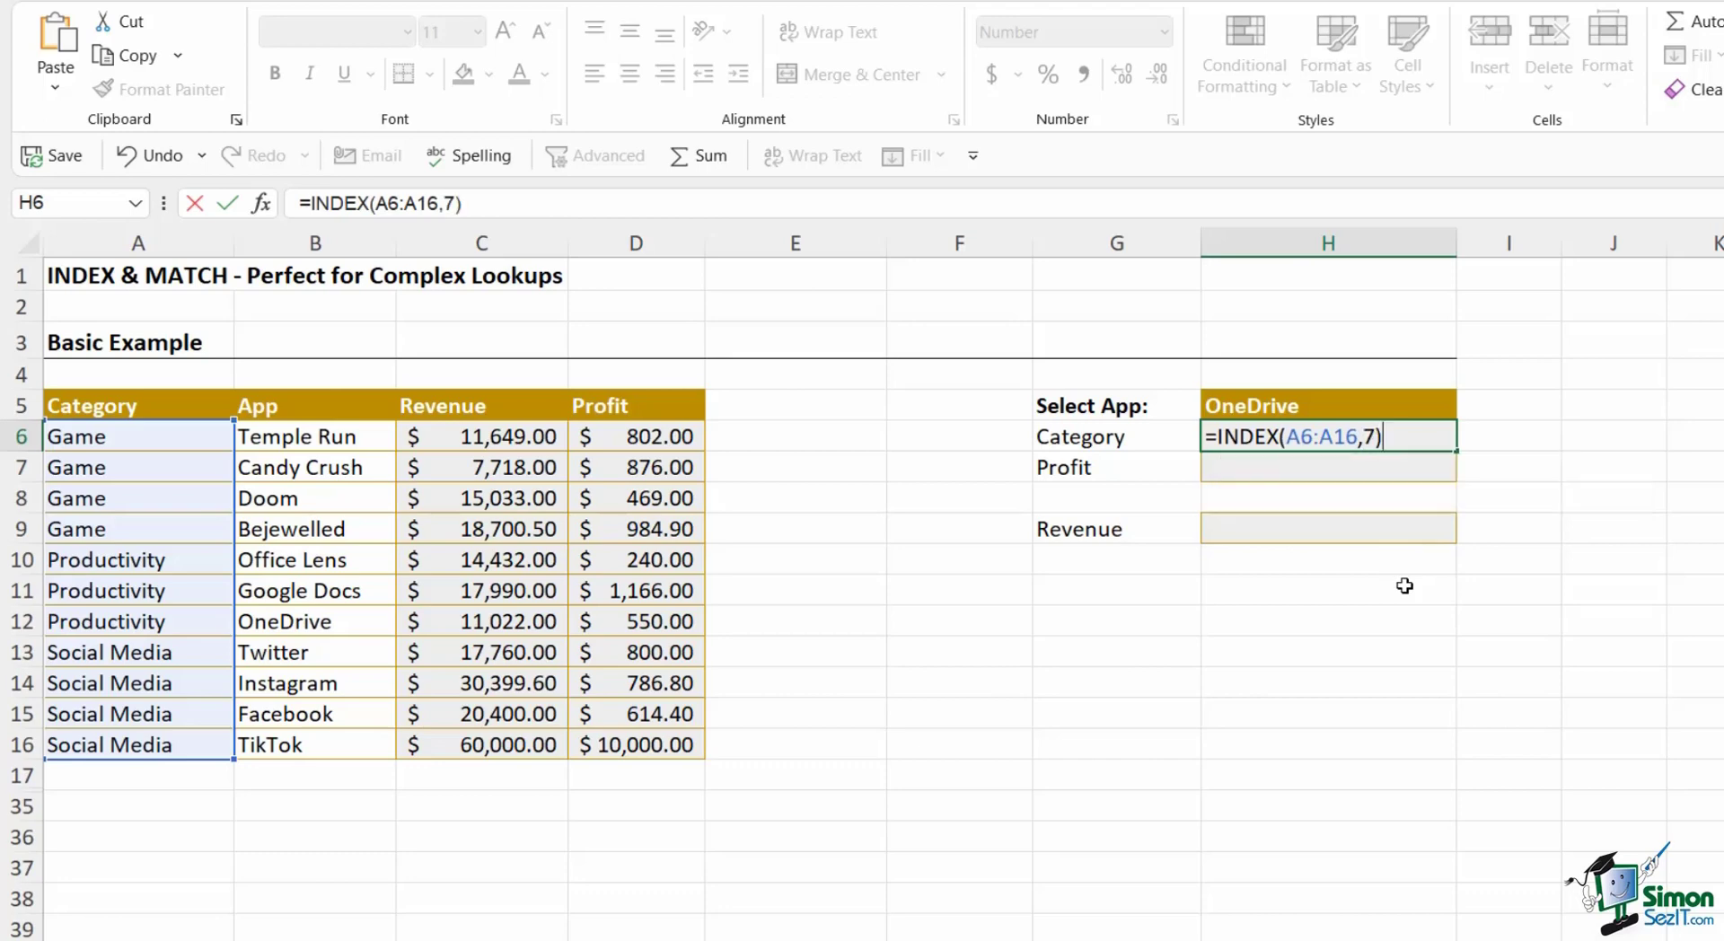
pyautogui.press('Return')
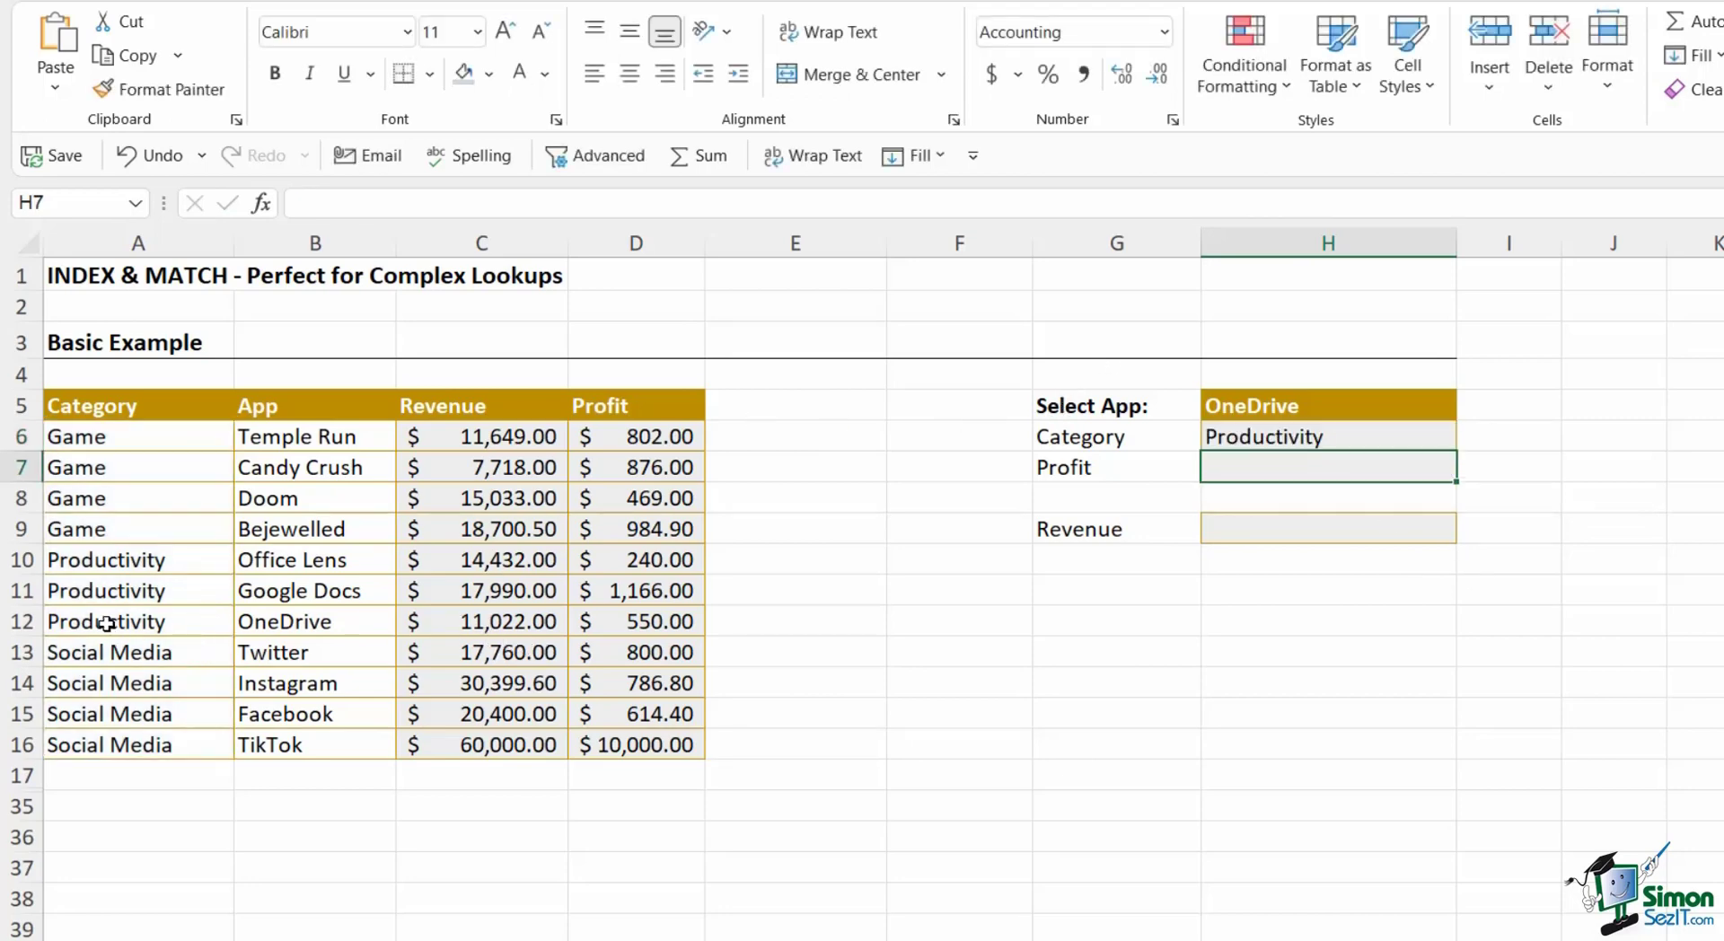
# Check the category in the OneDrive row of the table and inspect the row number argument of the INDEX formula in H6.
pyautogui.click(216, 622)
pyautogui.moveTo(215, 622); pyautogui.dragTo(323, 622)
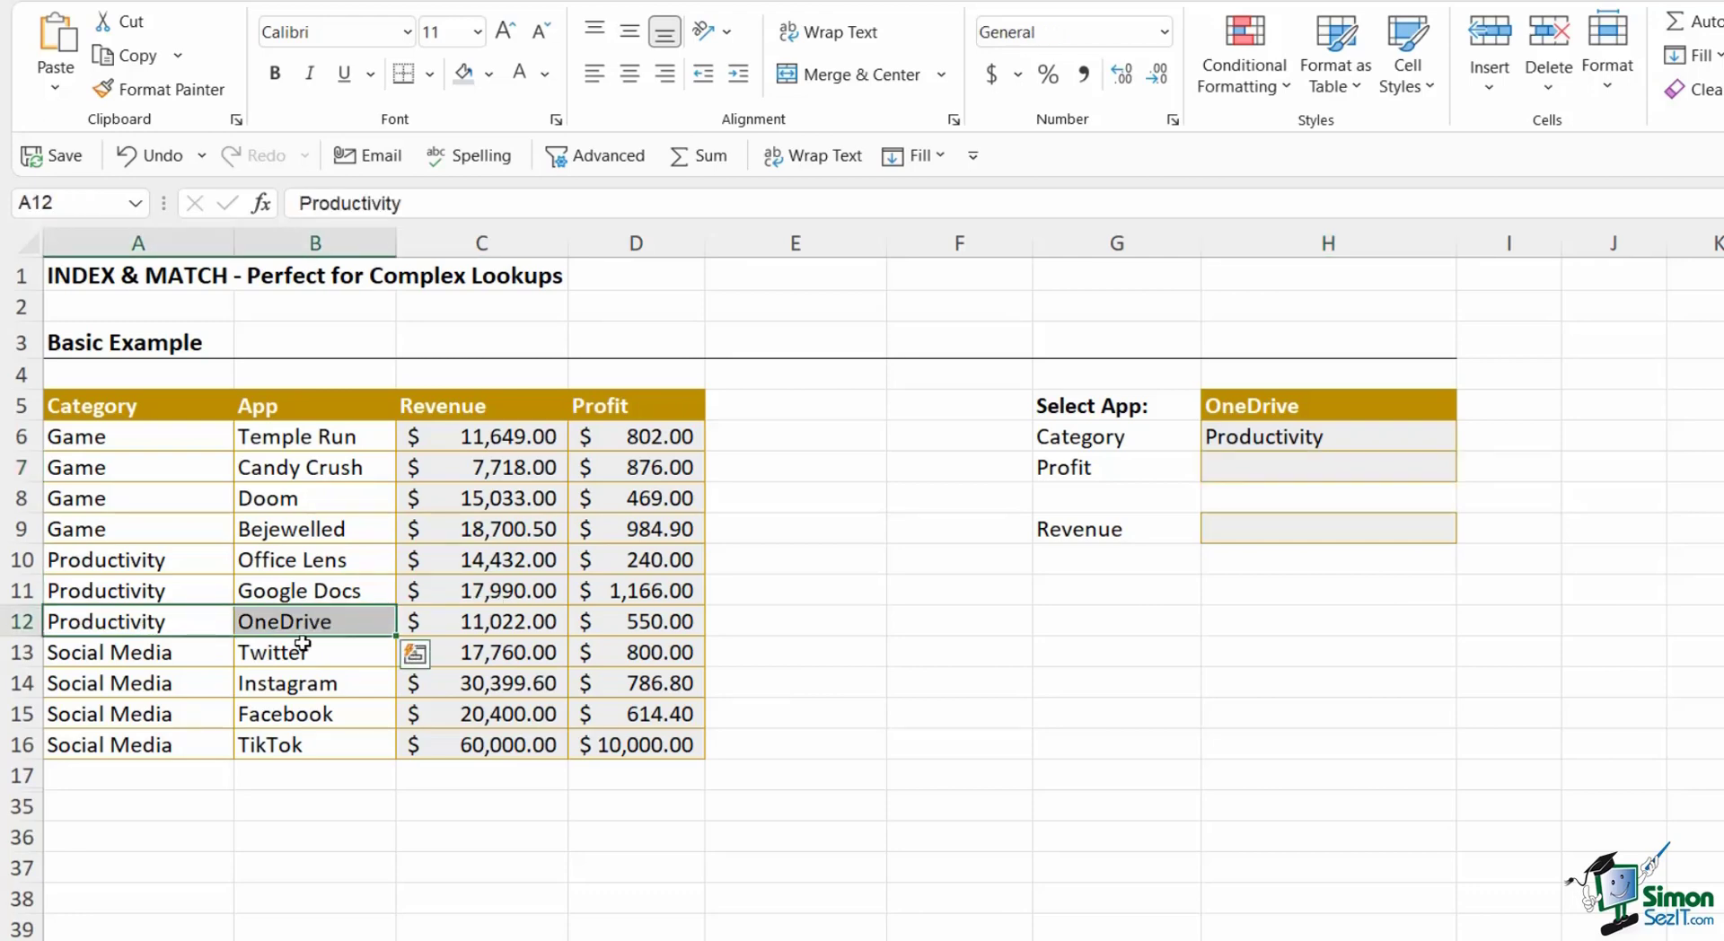
pyautogui.doubleClick(1367, 437)
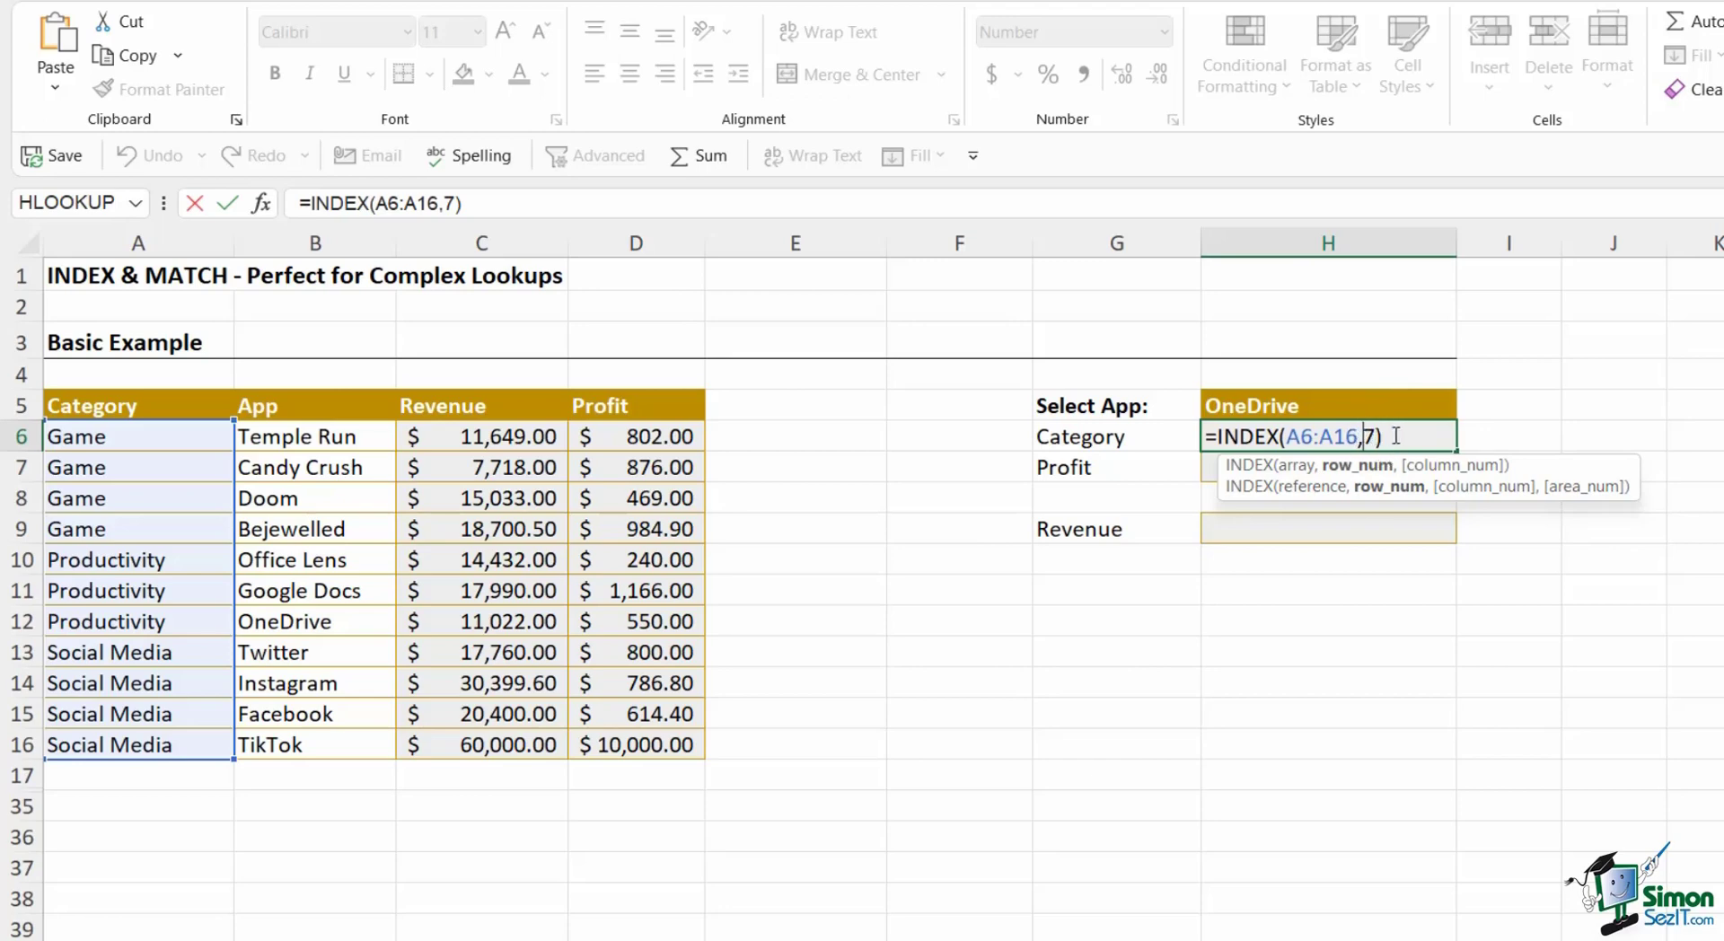
pyautogui.hotkey('ctrl', 'Return')
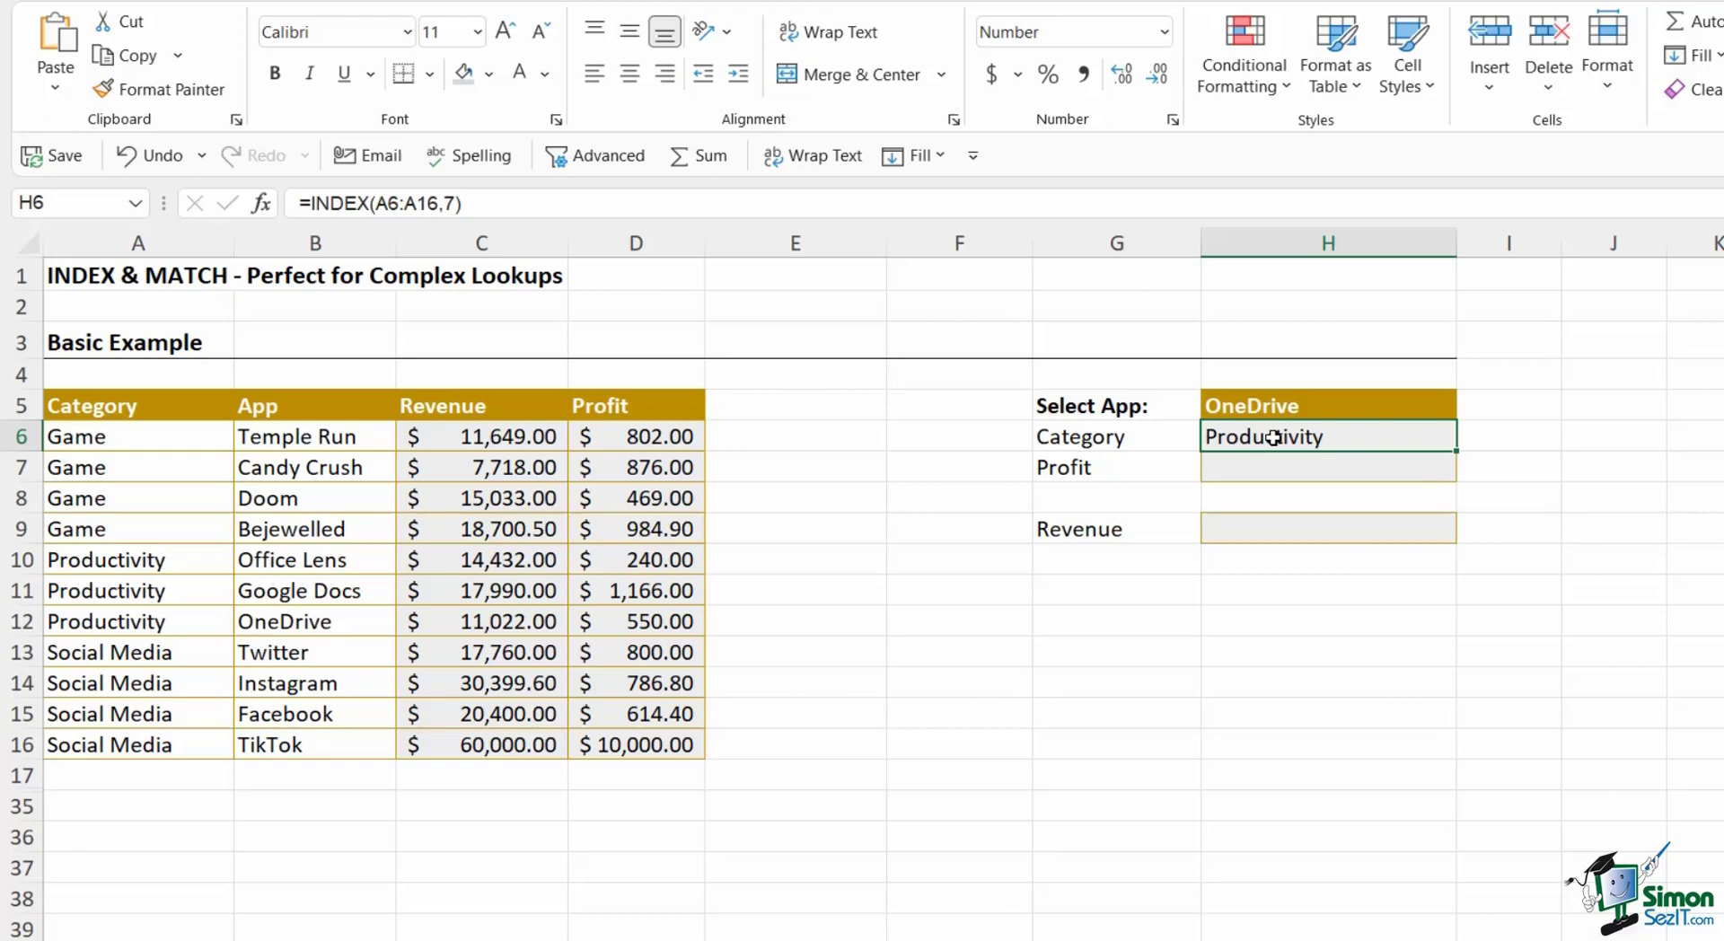
# Replace the formula in the Category result cell H6 with =MATCH(H5,B6:B16,0) and check it against the selected app in H5.
pyautogui.press('Delete')
pyautogui.write('=')
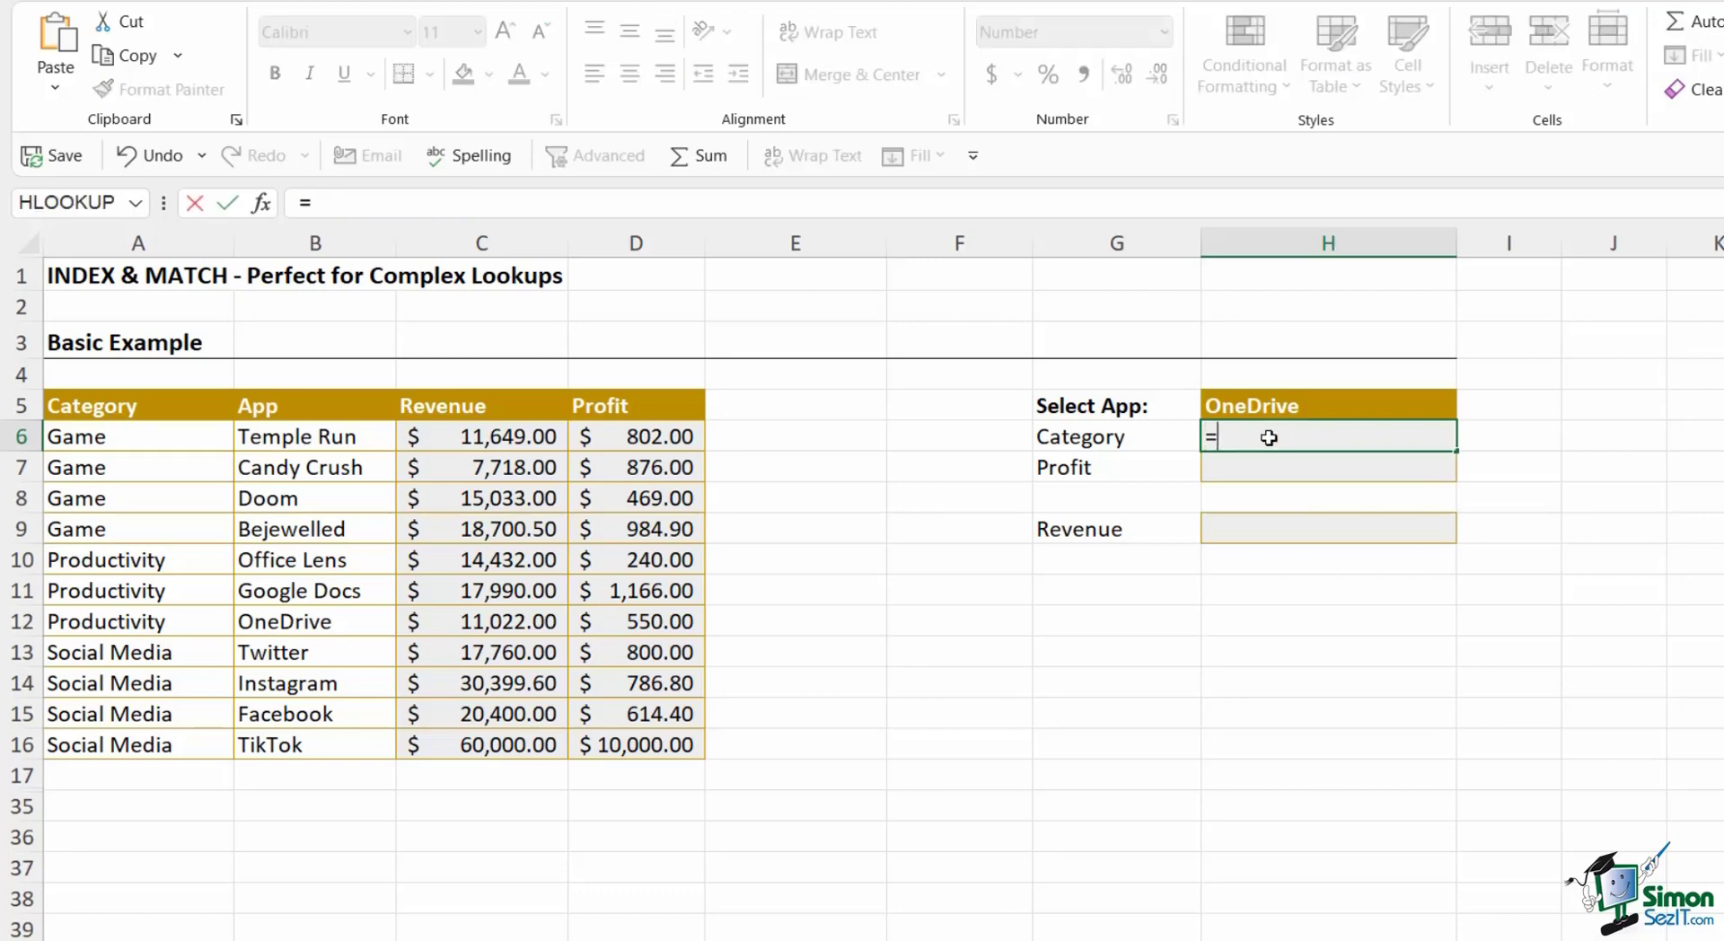
pyautogui.write('MATCH(')
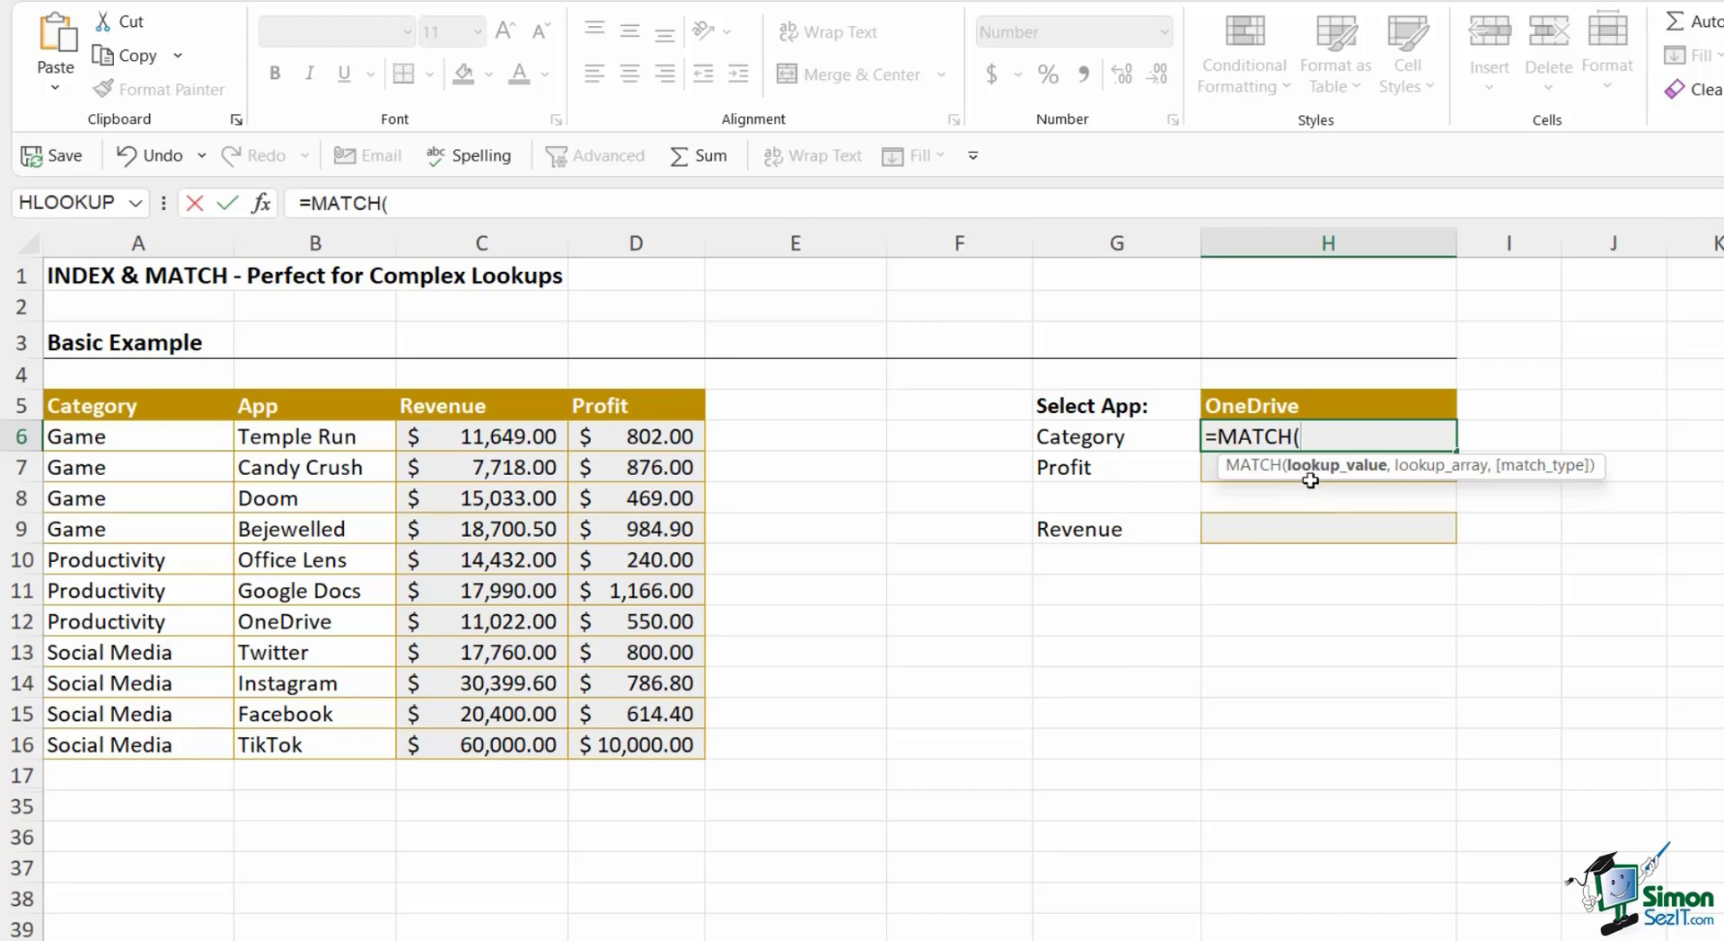
pyautogui.click(1305, 406)
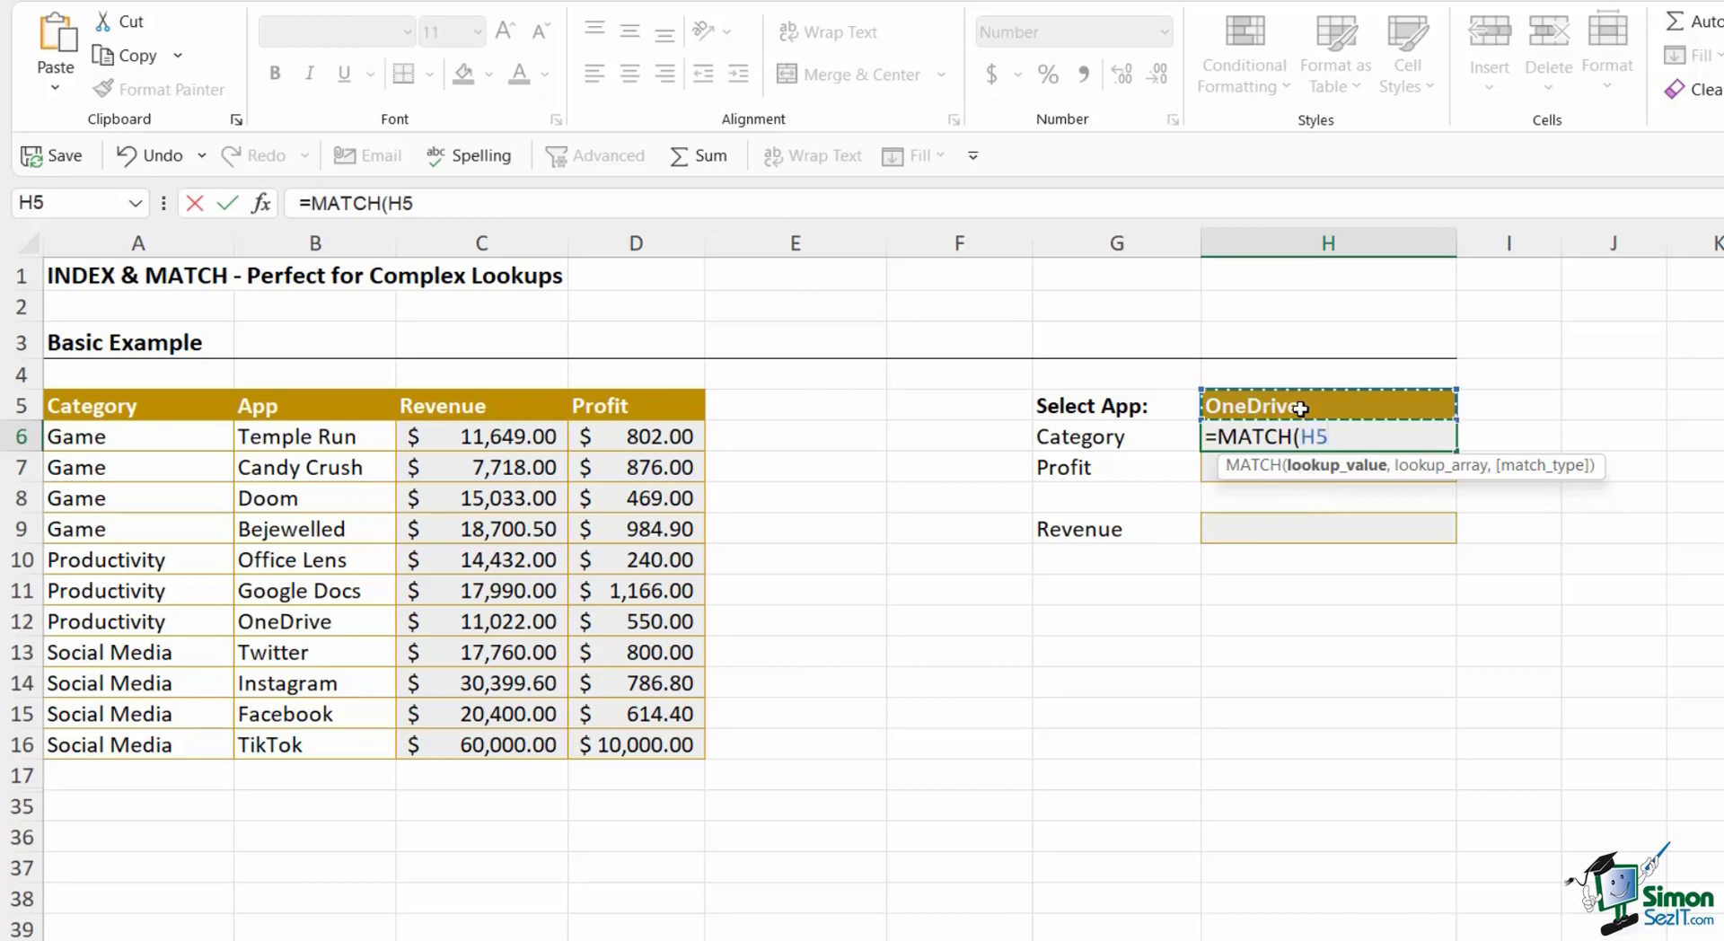
pyautogui.write(',')
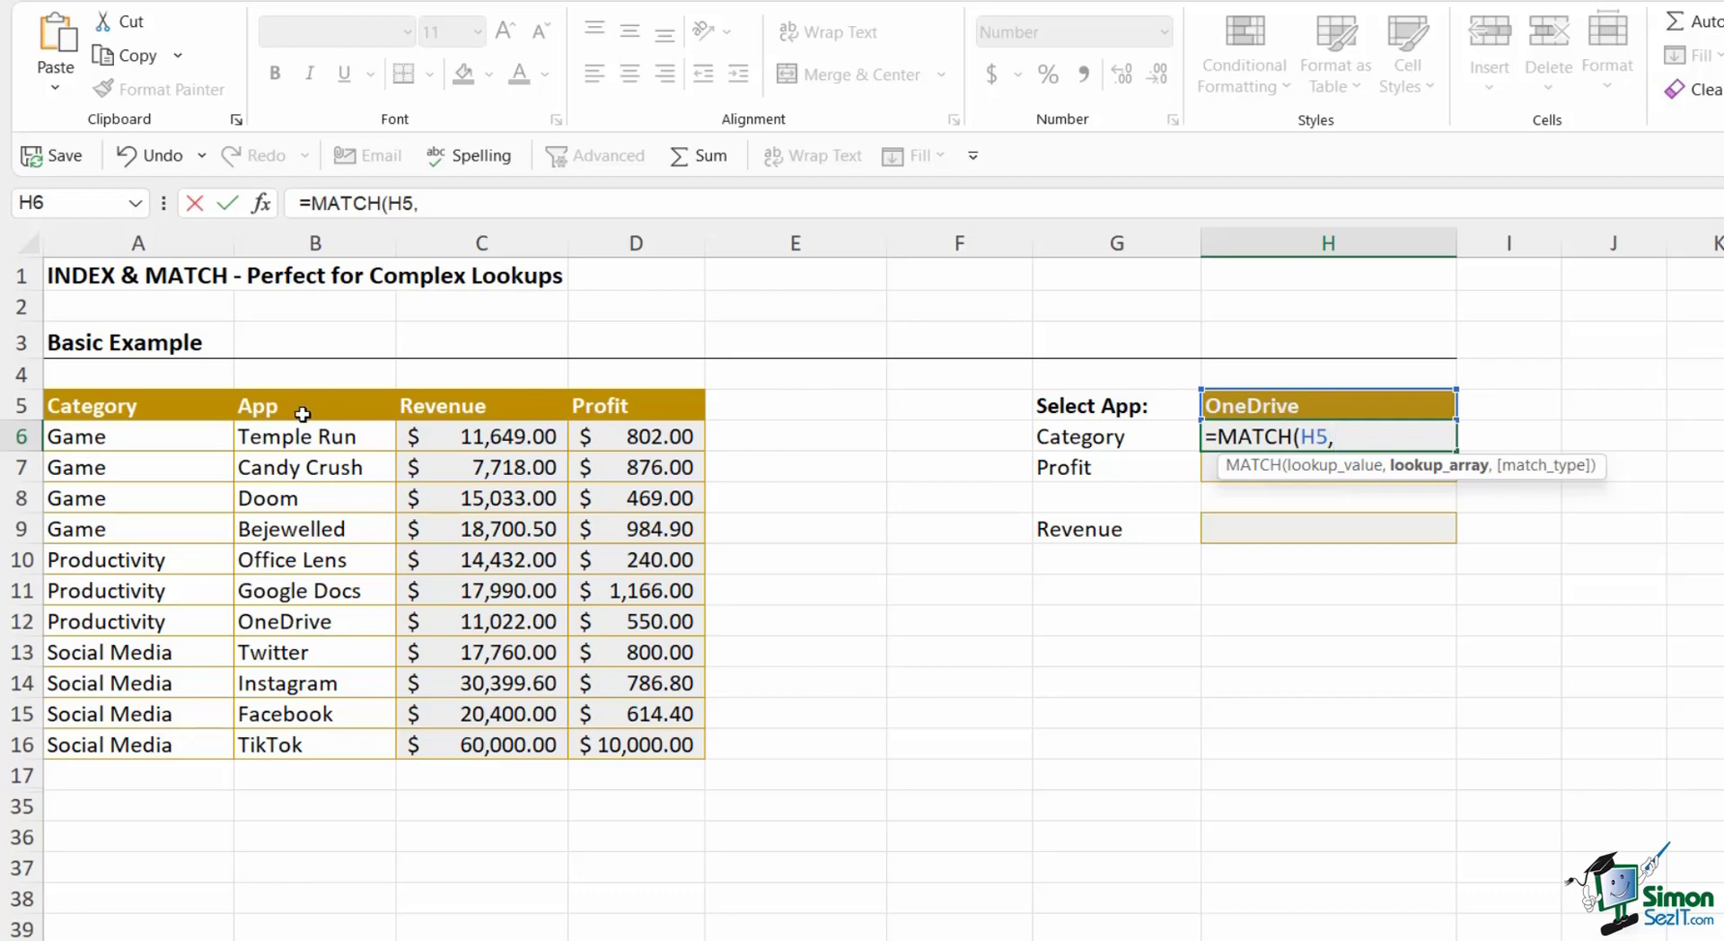
pyautogui.moveTo(304, 440); pyautogui.dragTo(308, 746)
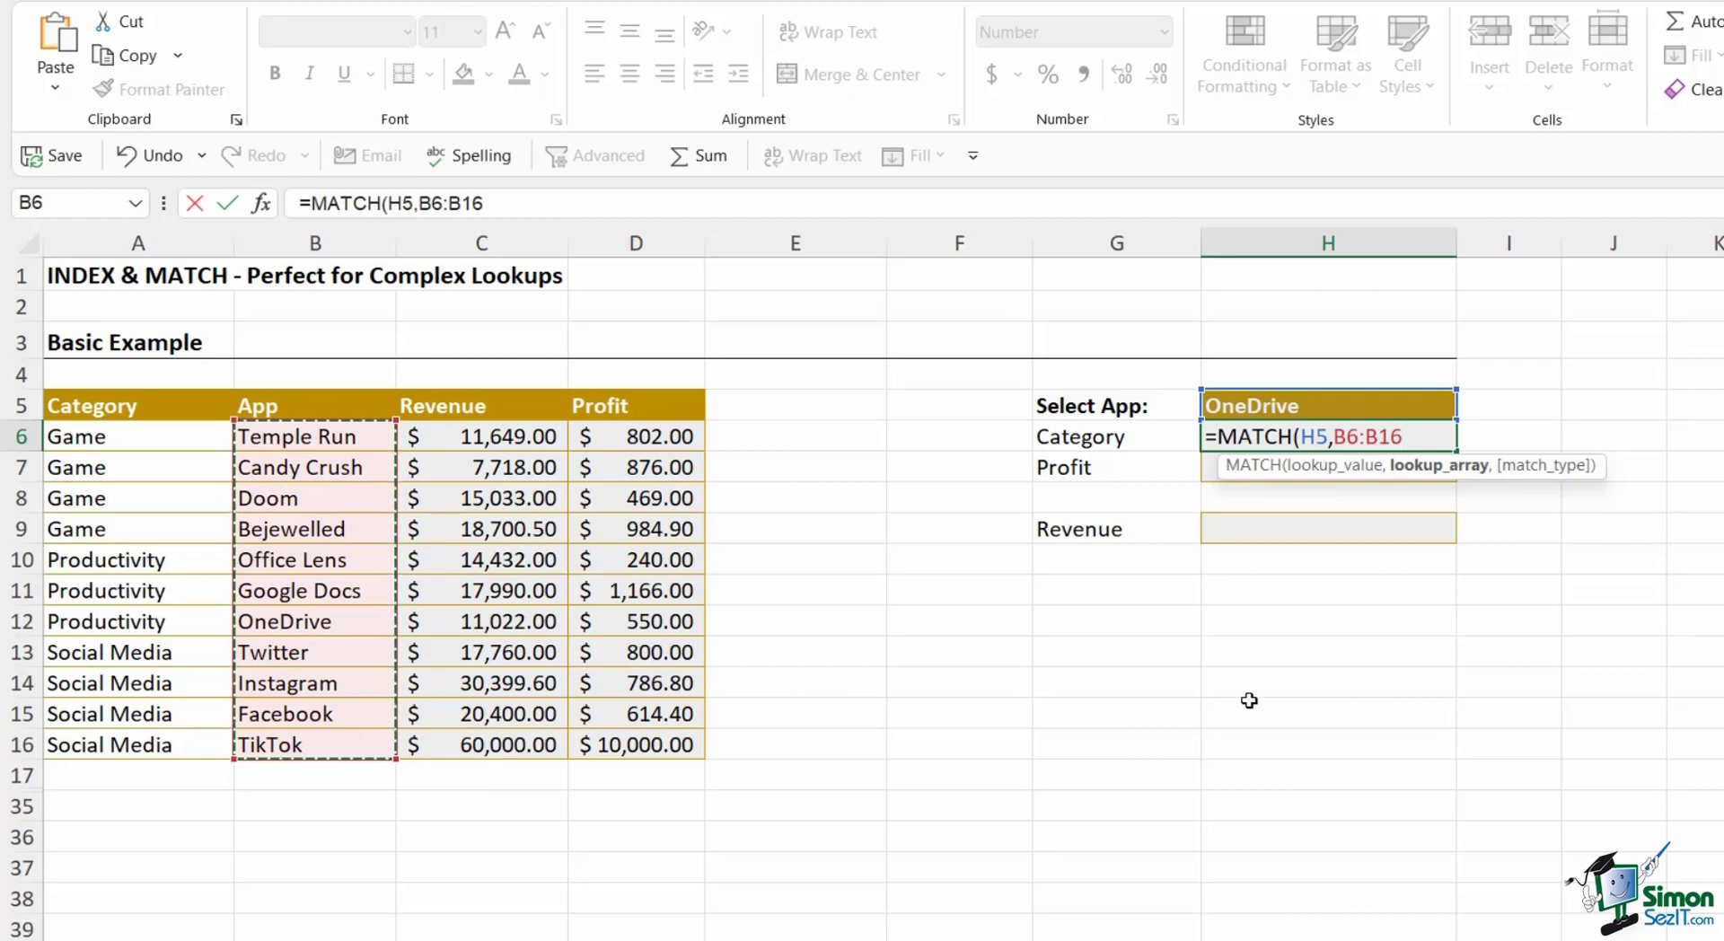
pyautogui.write(',')
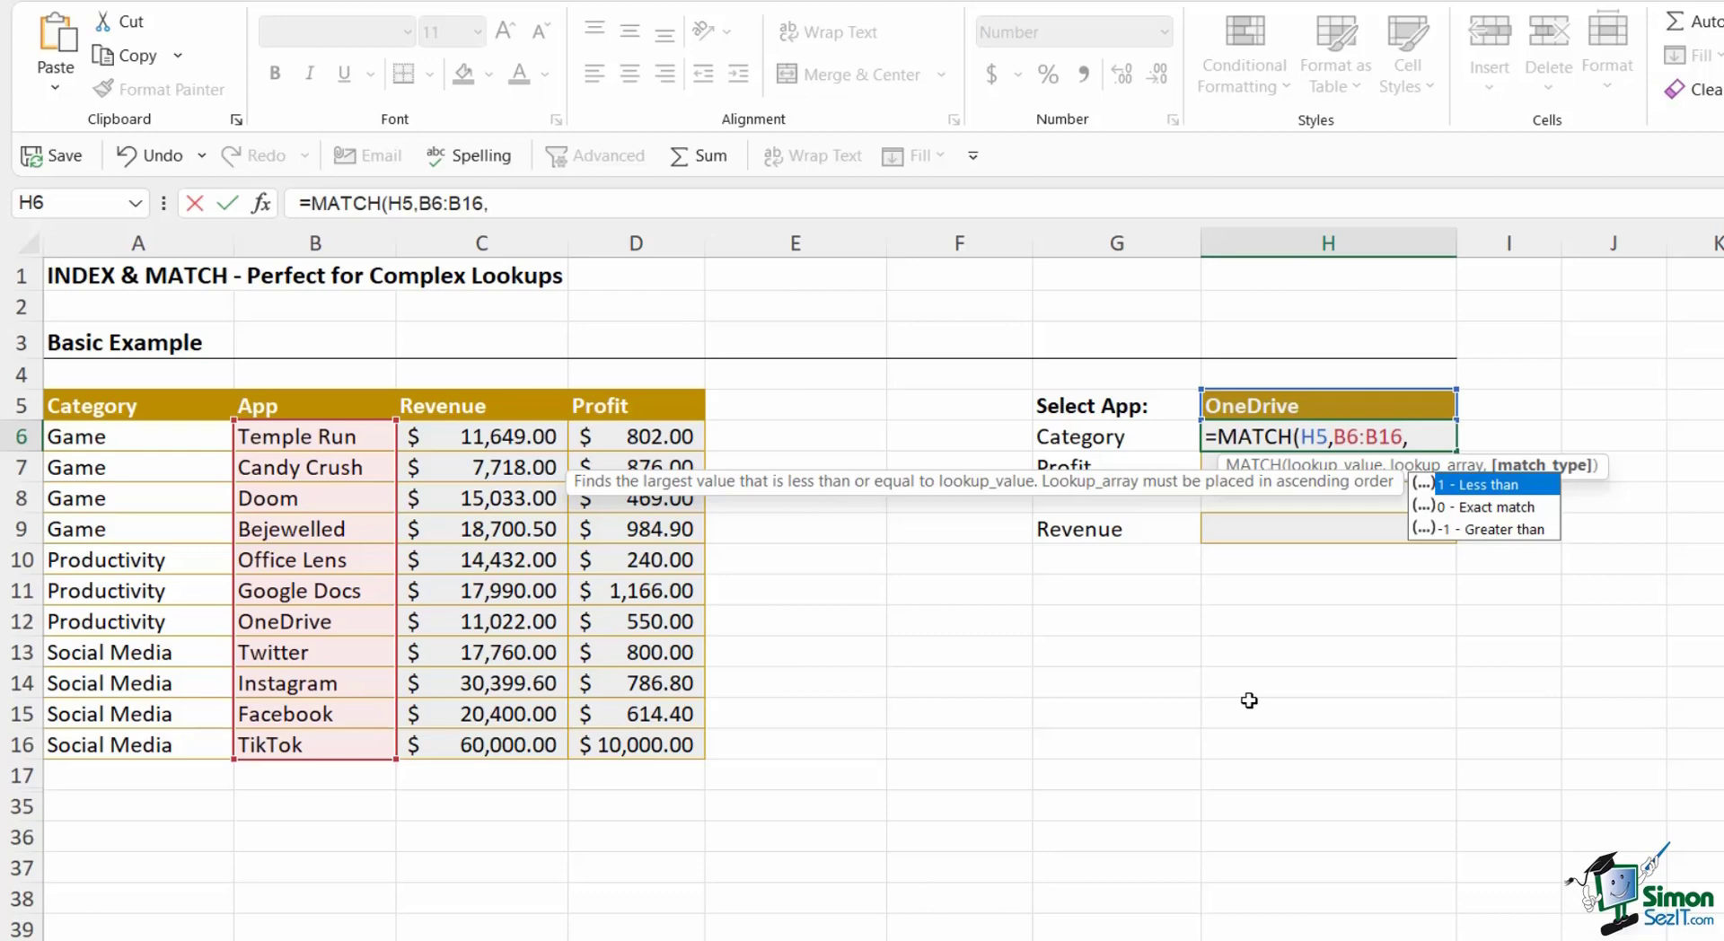
pyautogui.write('0)')
pyautogui.press('Return')
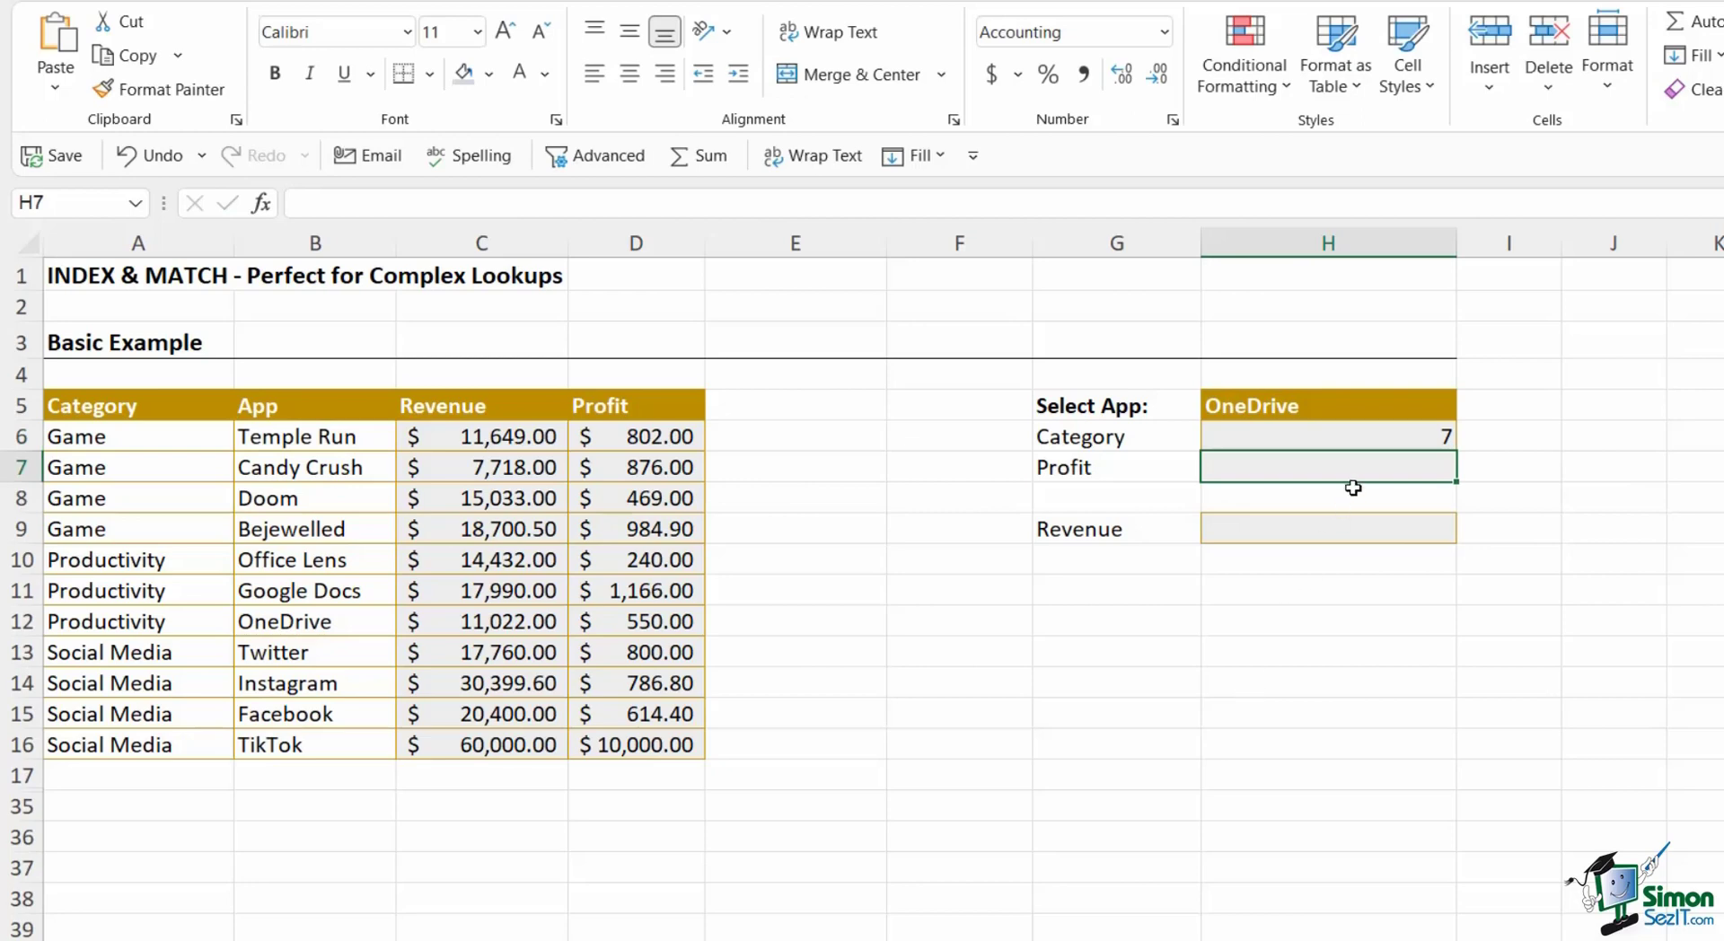
pyautogui.click(1364, 437)
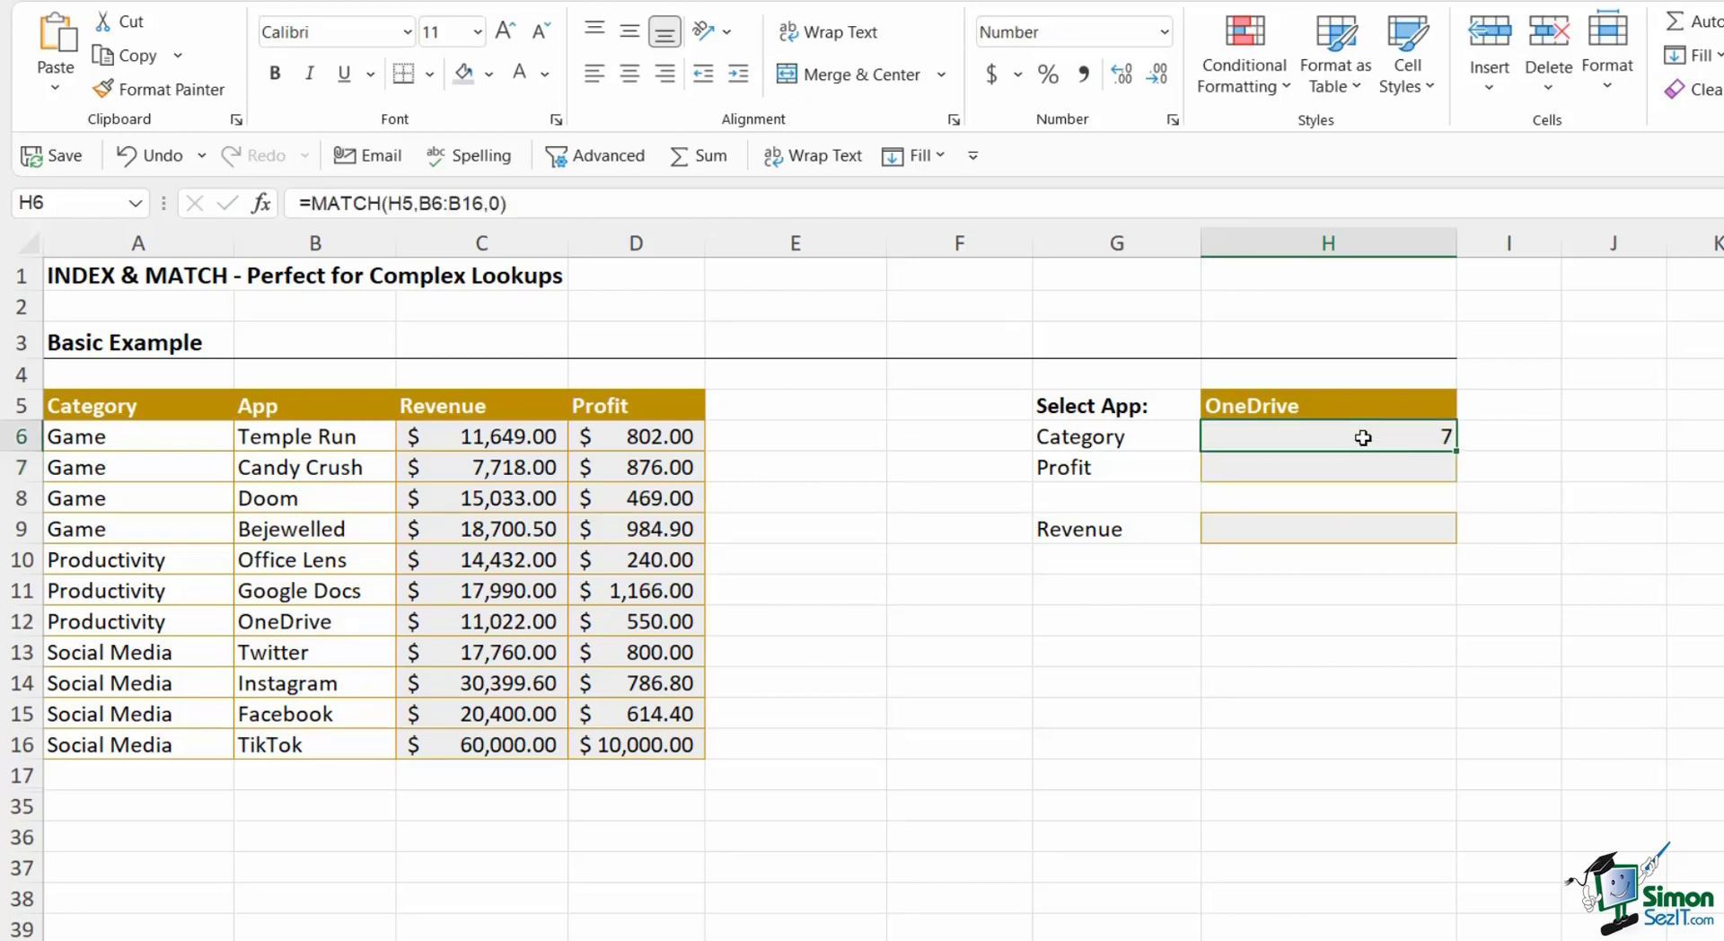
pyautogui.click(1336, 405)
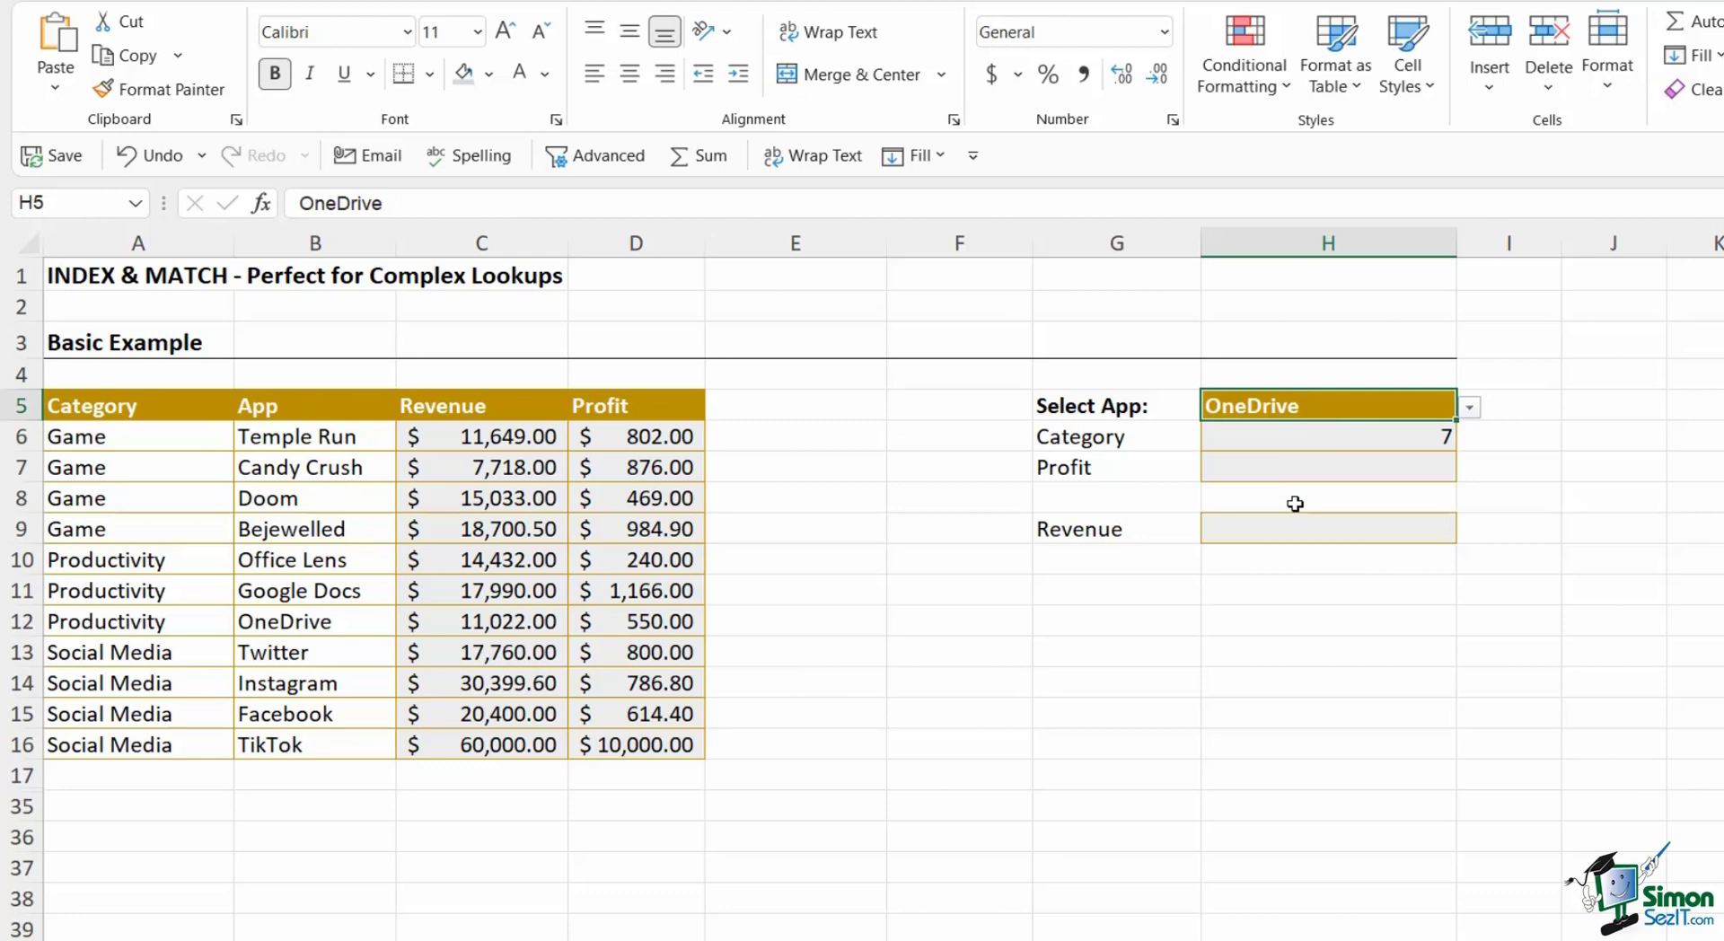
# Clear the Category result cell H6 and begin an INDEX formula there with the category range A6:A16 as the array.
pyautogui.click(1322, 441)
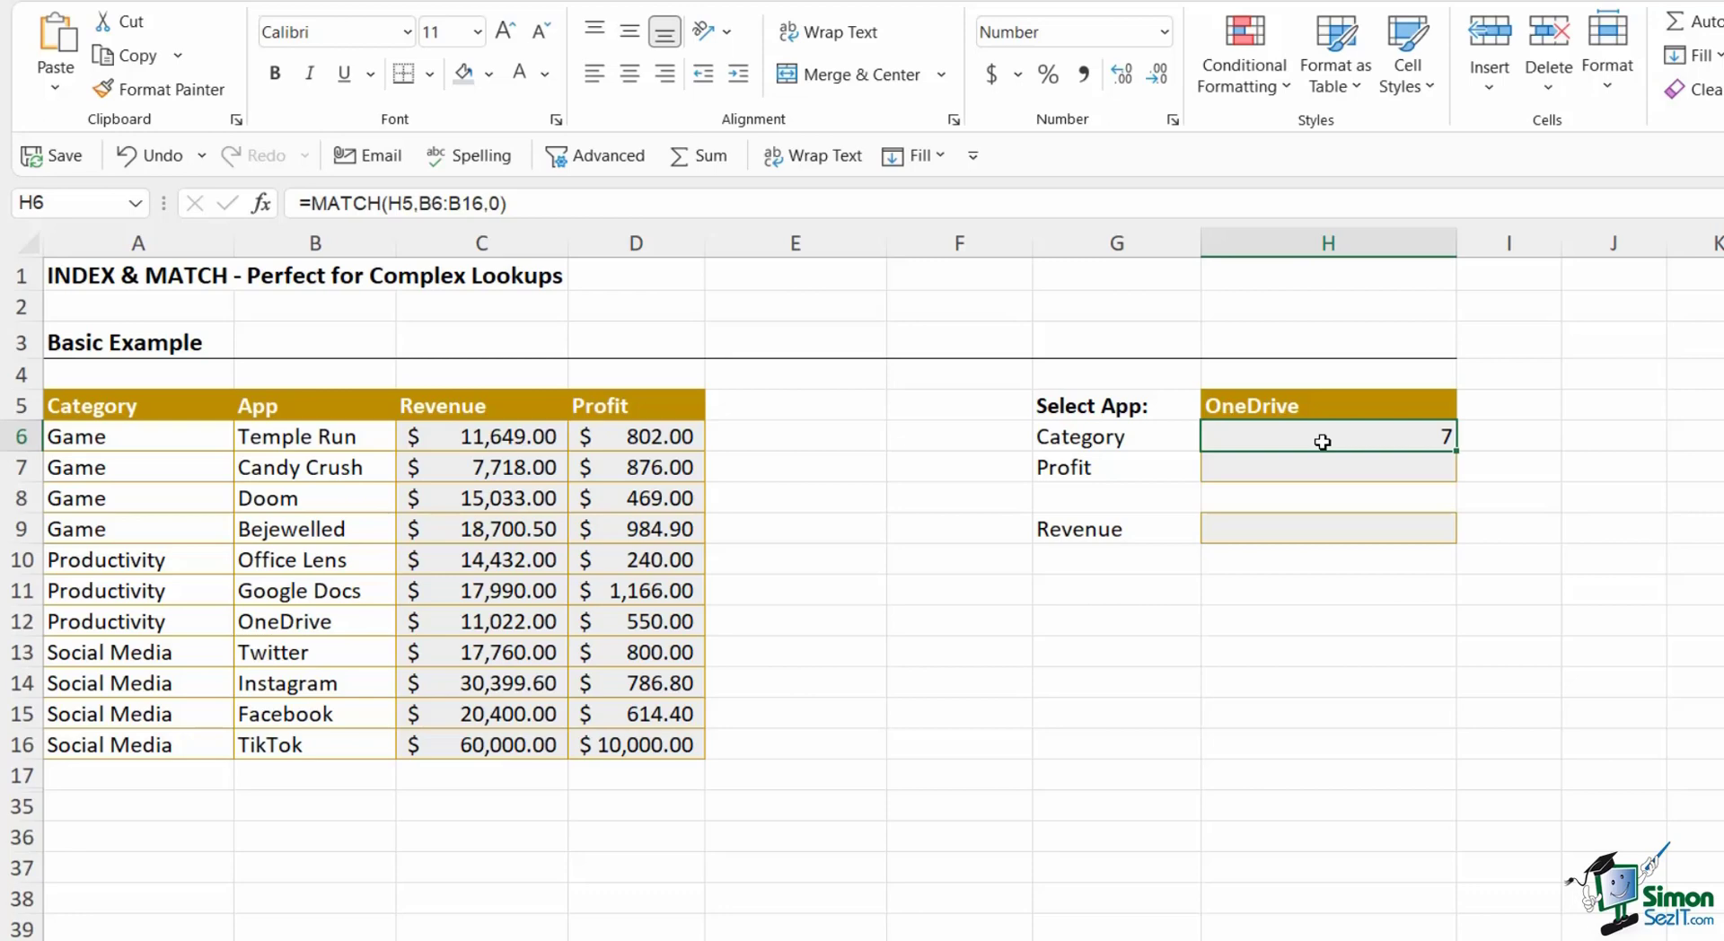
pyautogui.press('Delete')
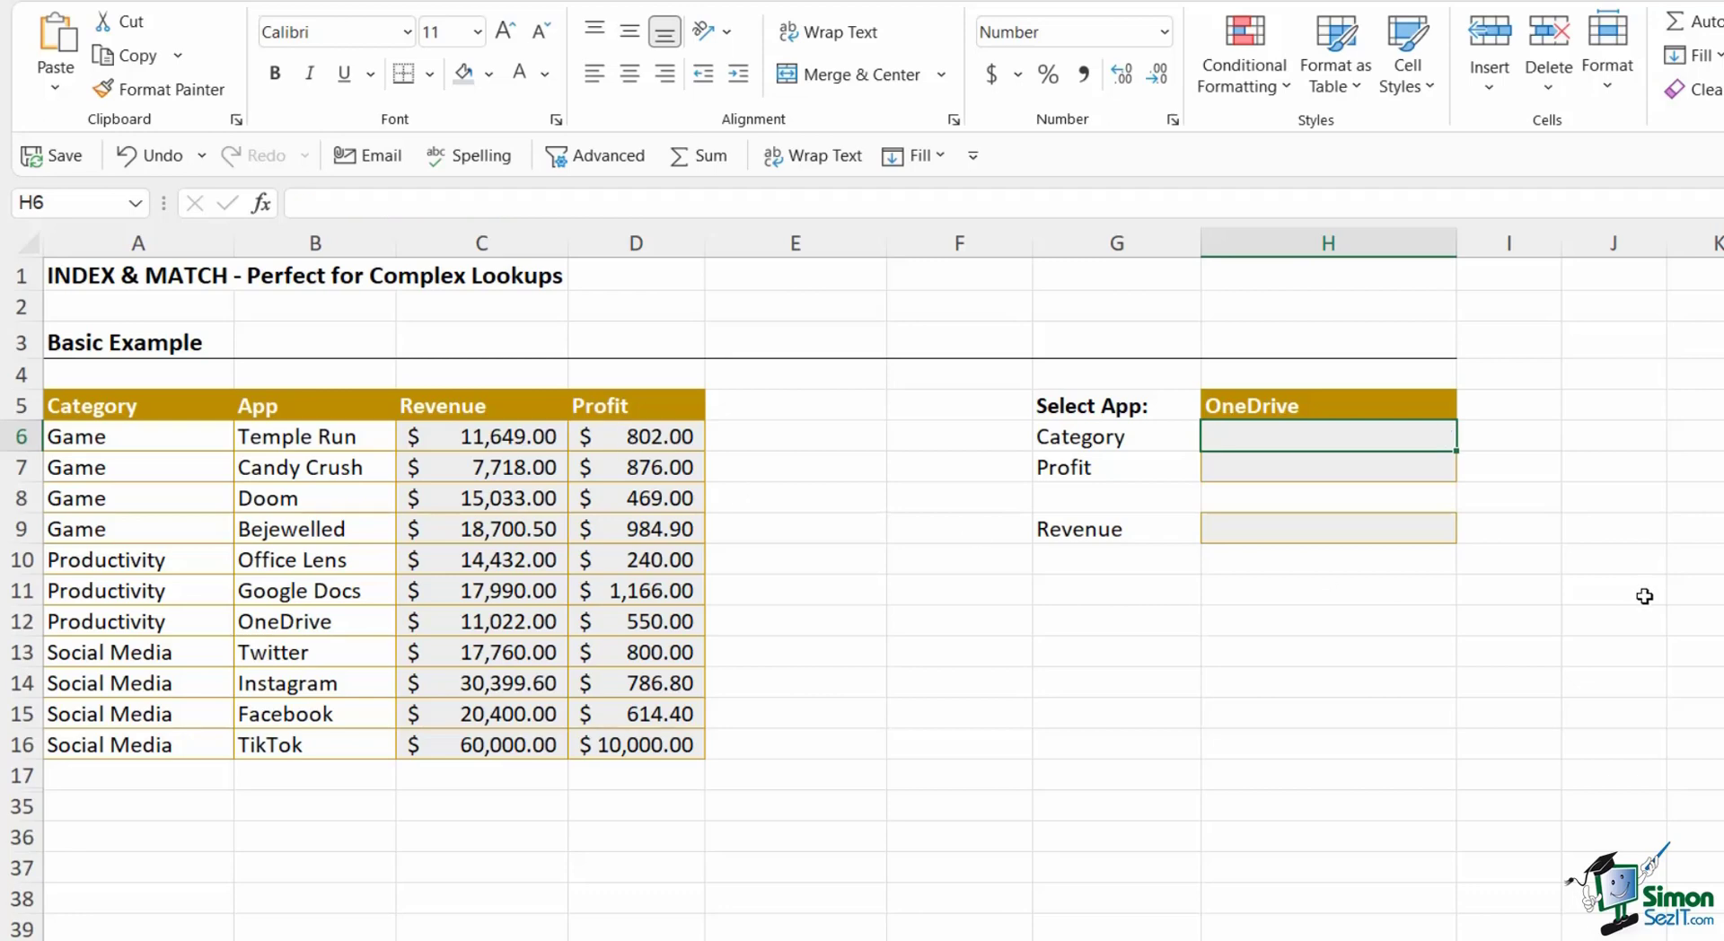
pyautogui.write('=INDEX(')
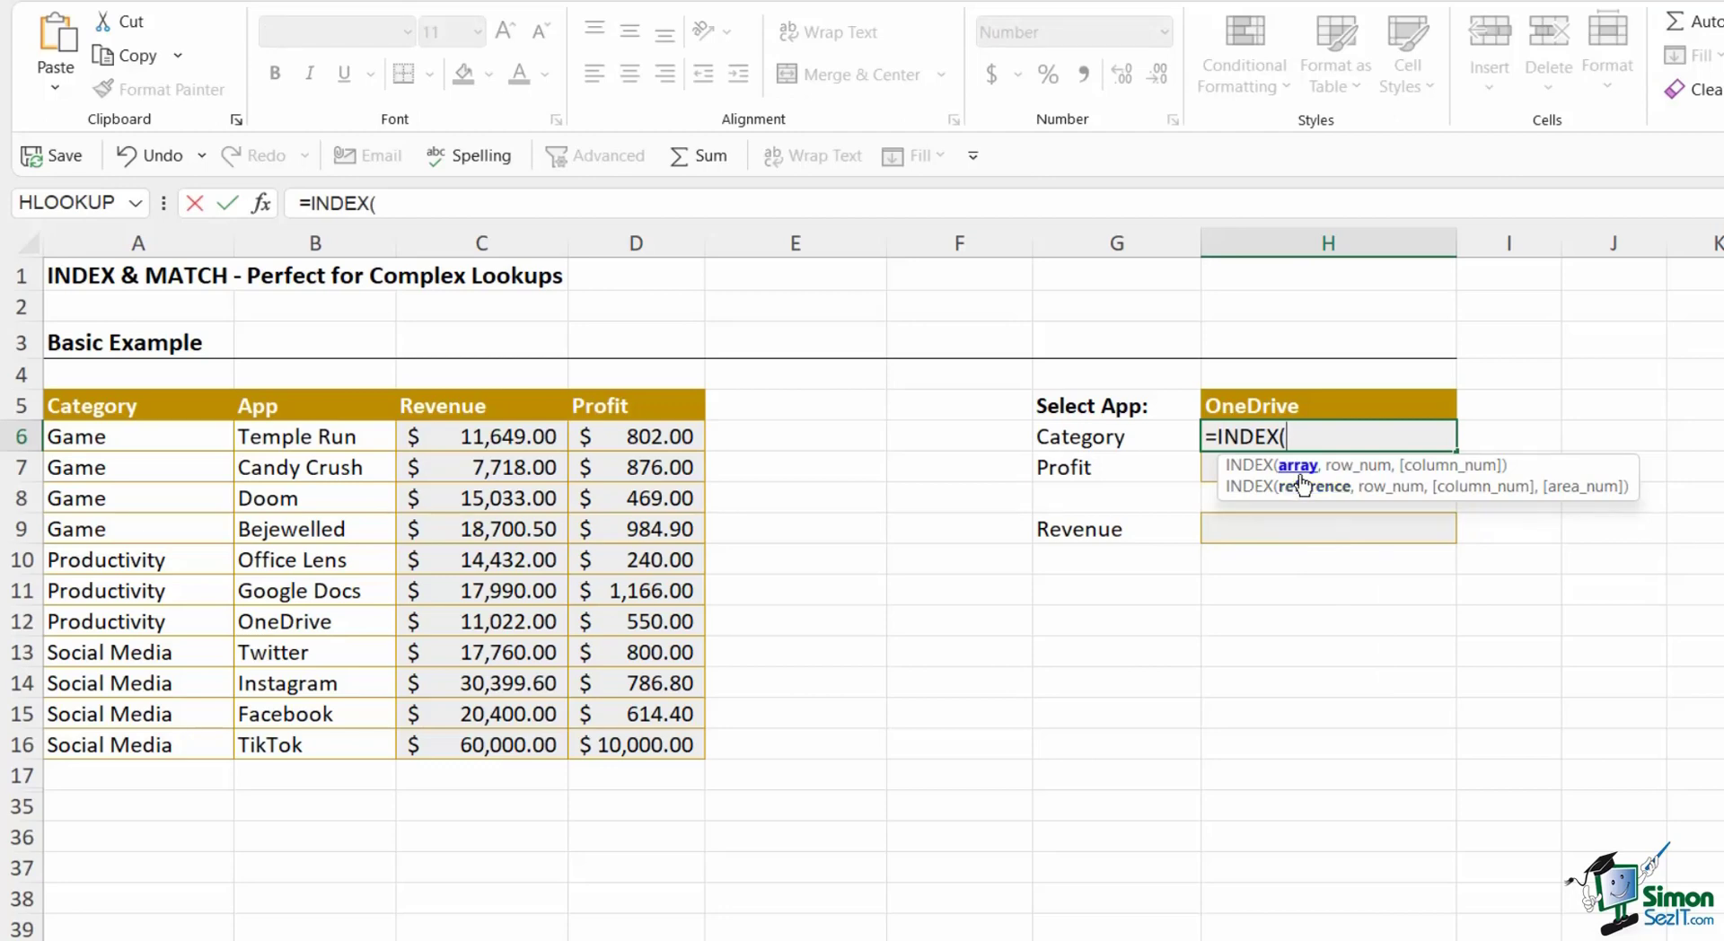
pyautogui.moveTo(143, 436); pyautogui.dragTo(126, 738)
pyautogui.write(',')
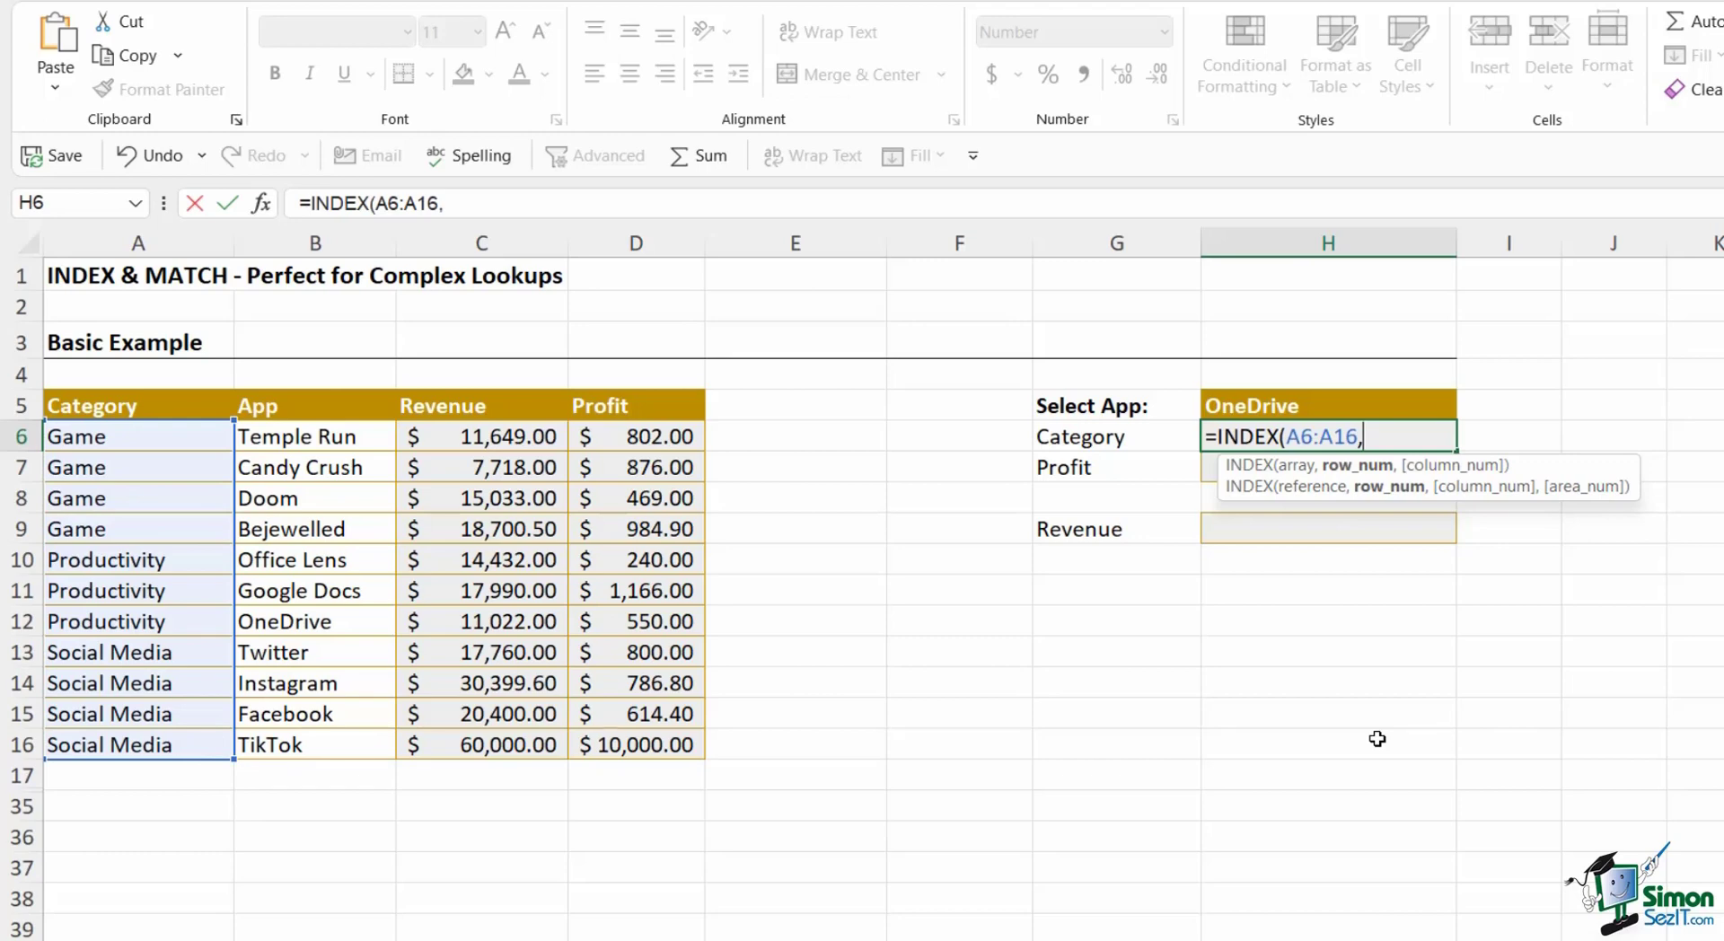
# Nest MATCH(H5,B6:B16,0) as the row number, completing =INDEX(A6:A16,MATCH(H5,B6:B16,0)) in the Category result cell H6.
pyautogui.write('MATCH(')
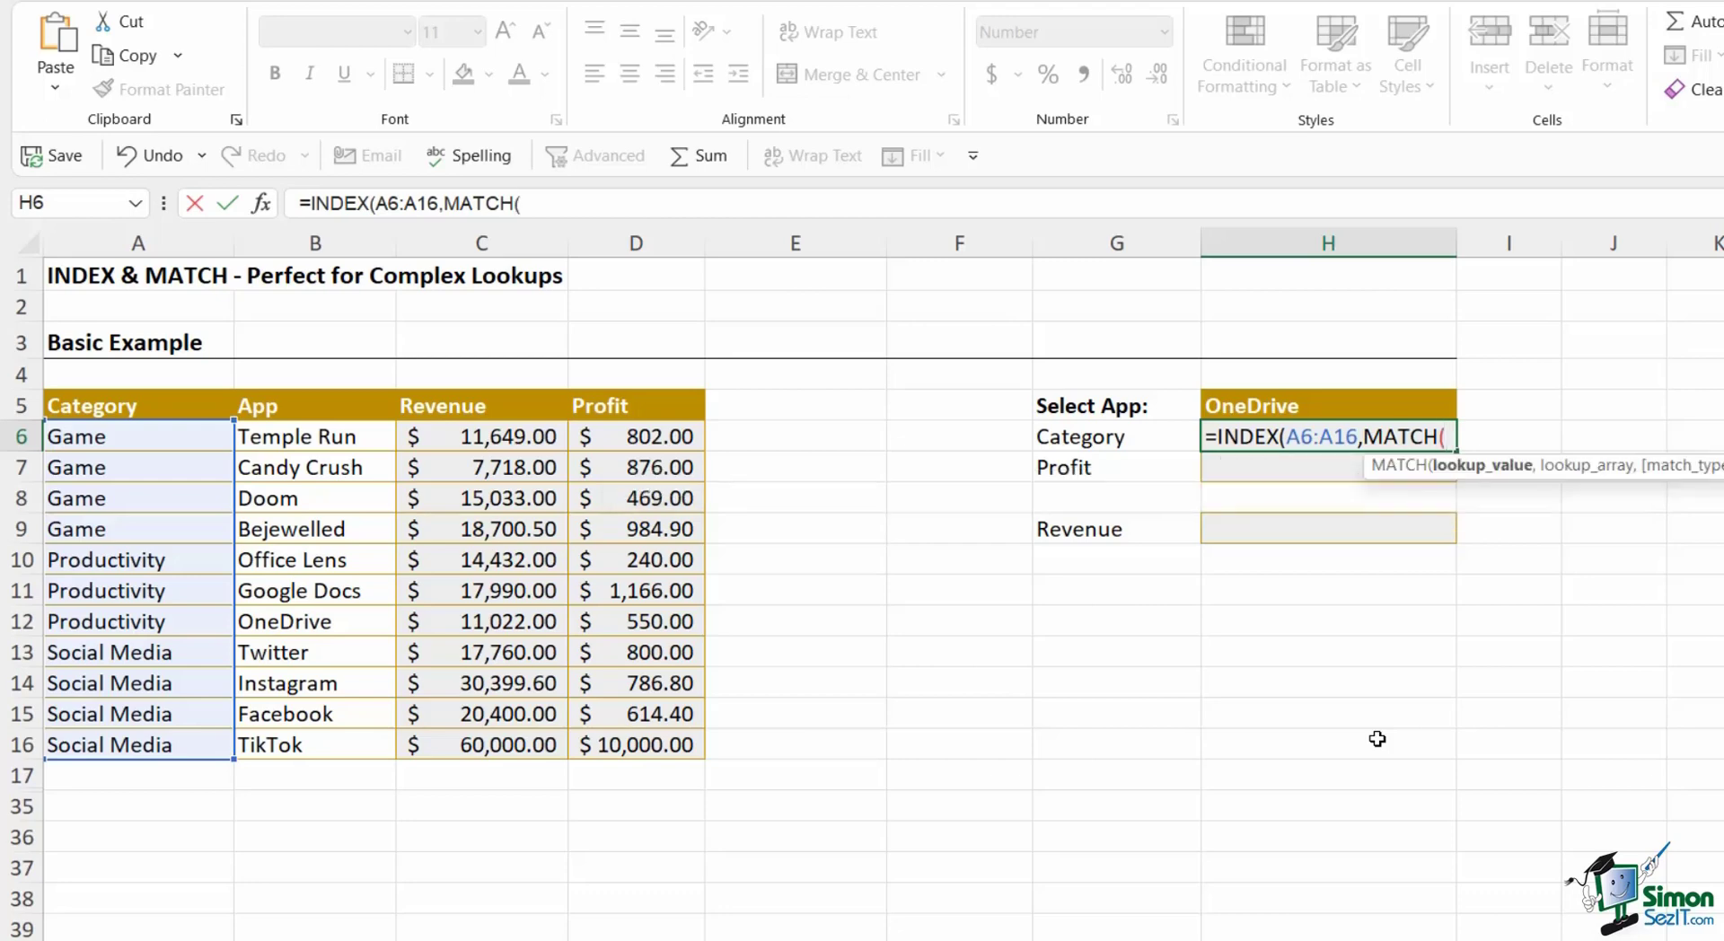
pyautogui.click(1339, 406)
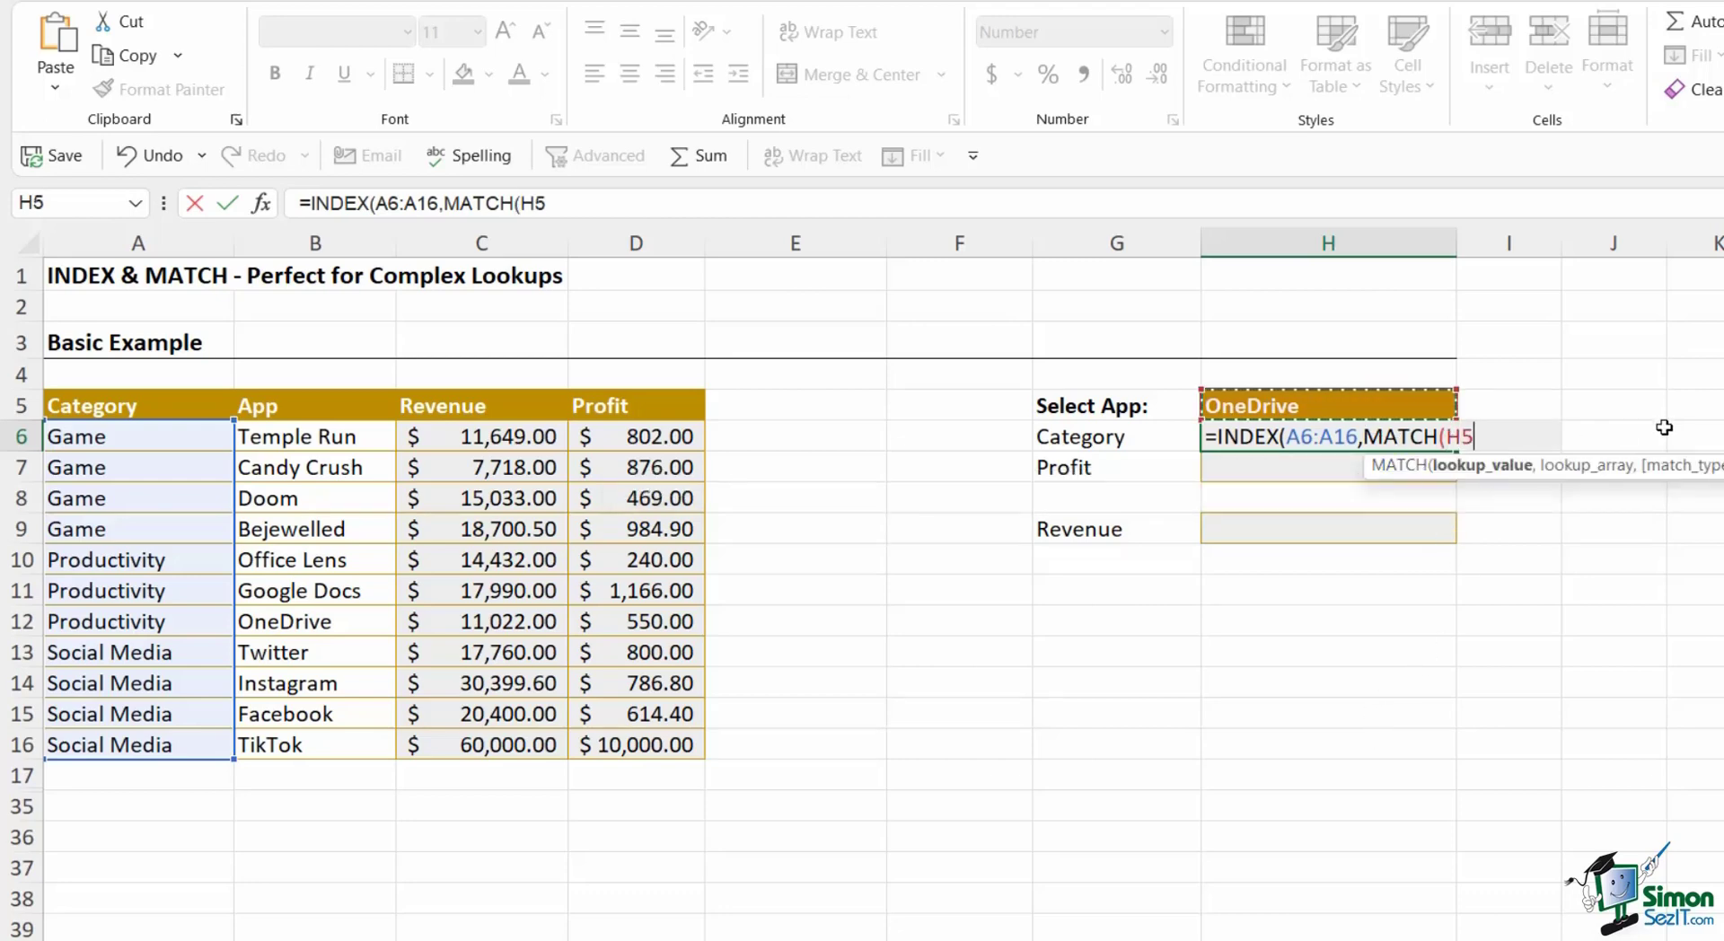
pyautogui.write(',')
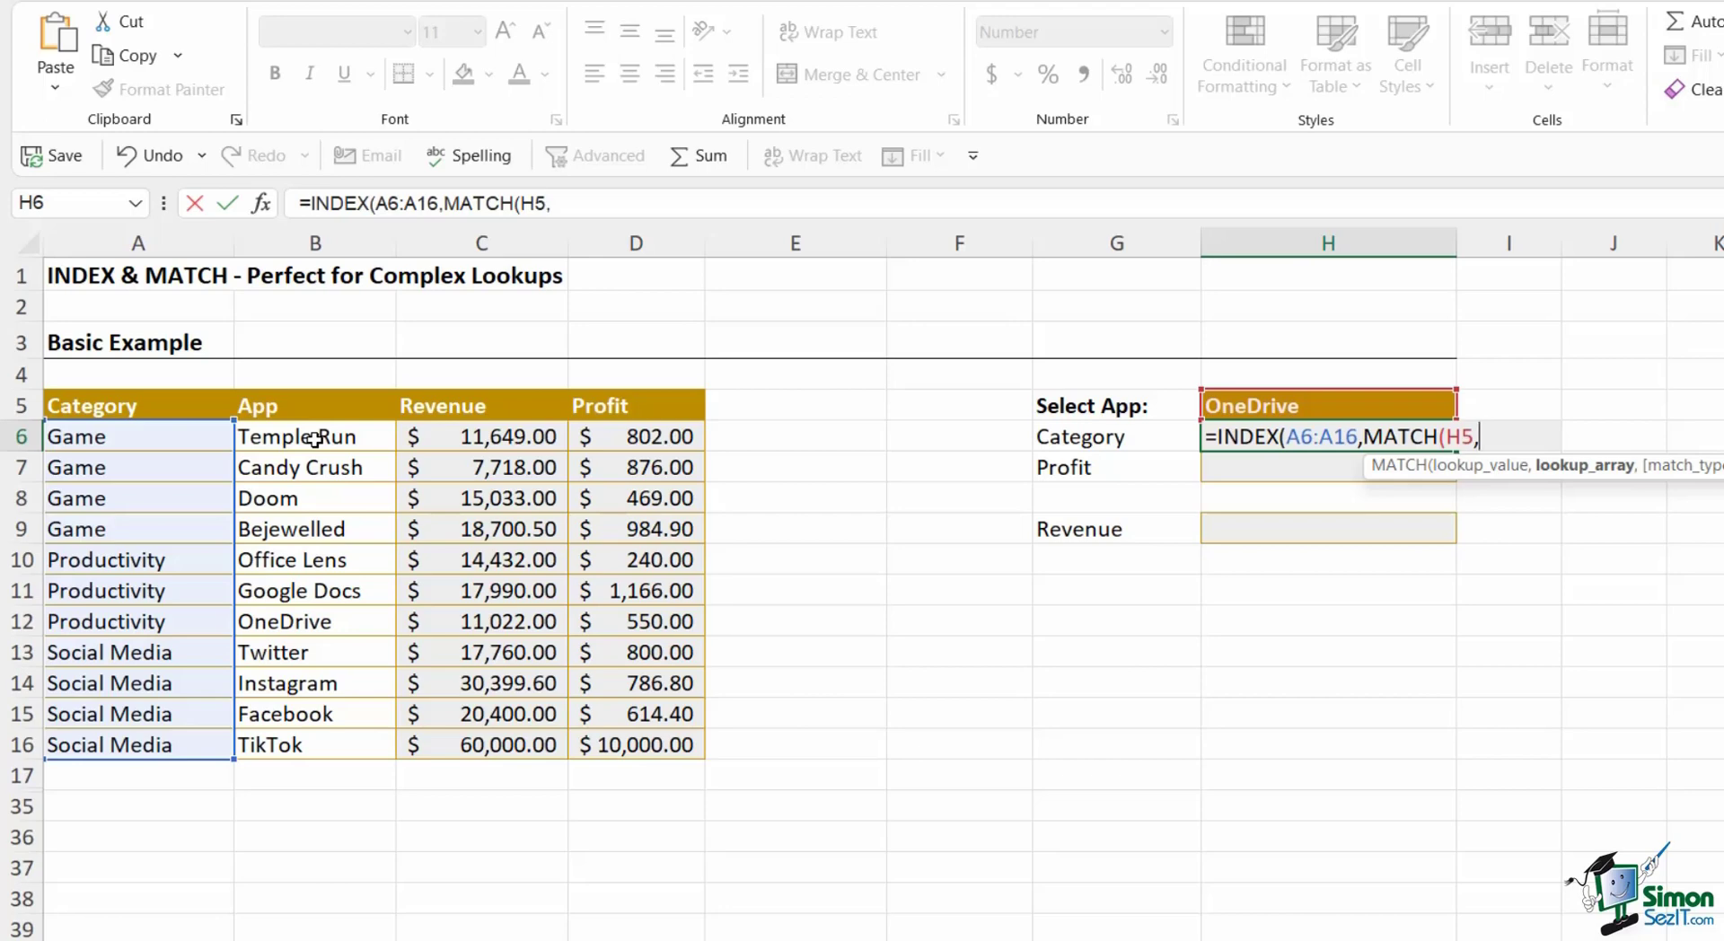
pyautogui.moveTo(315, 438); pyautogui.dragTo(305, 746)
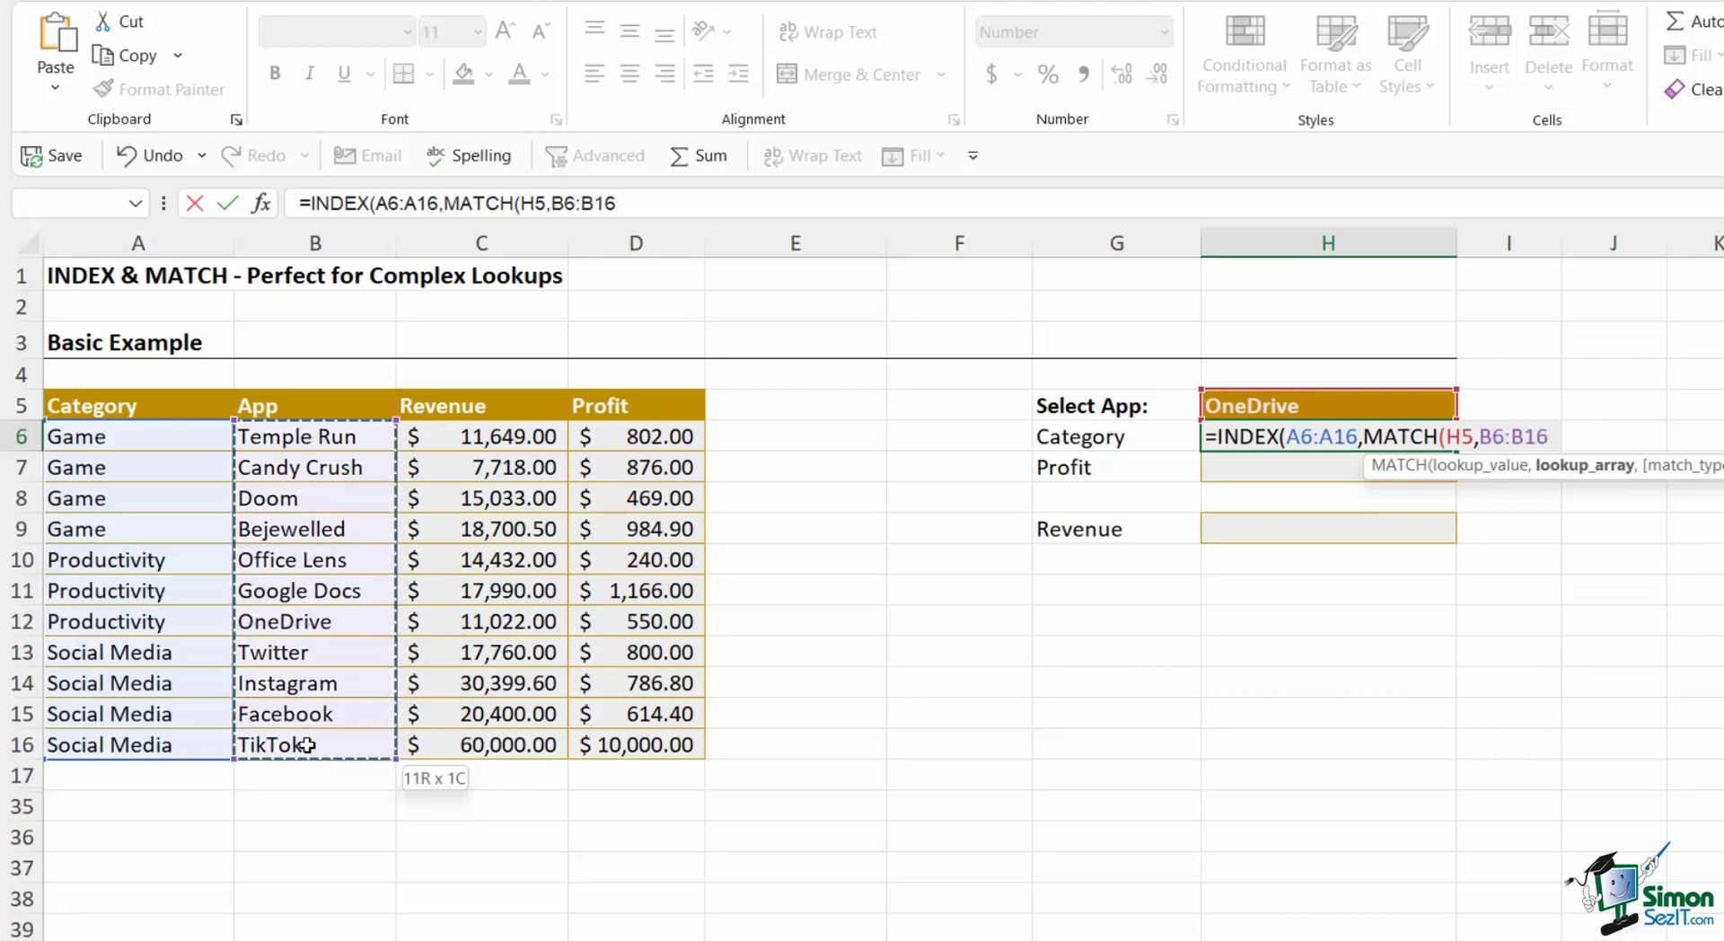
pyautogui.write(',')
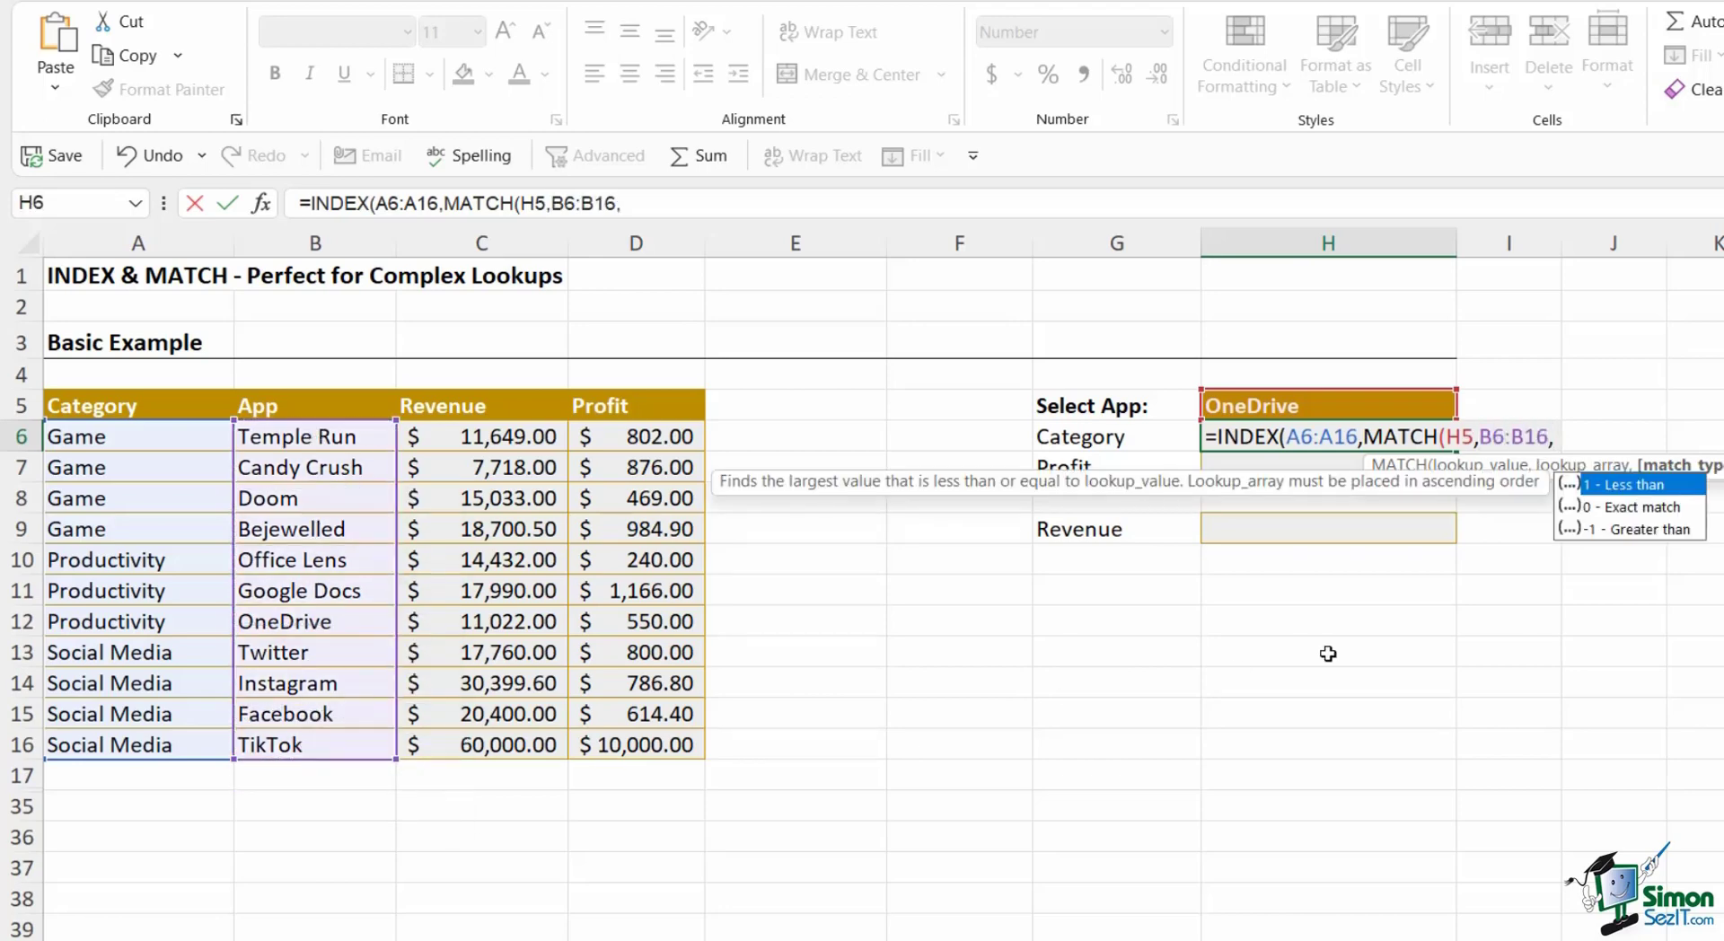
pyautogui.write('0')
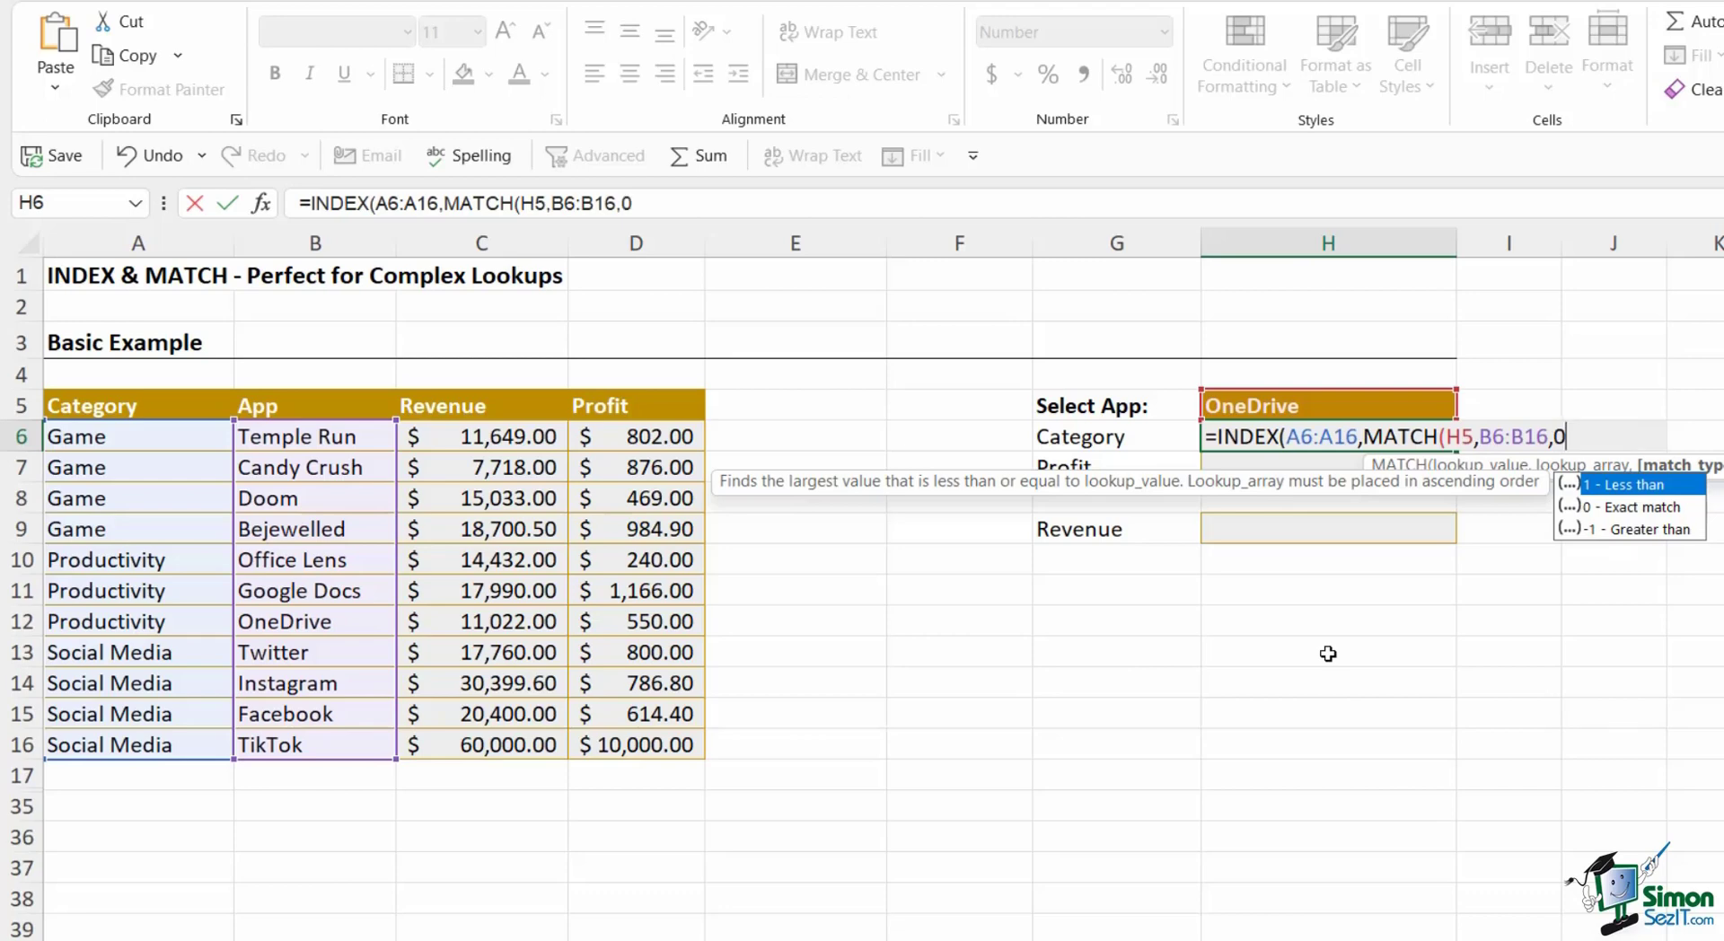
pyautogui.write(')')
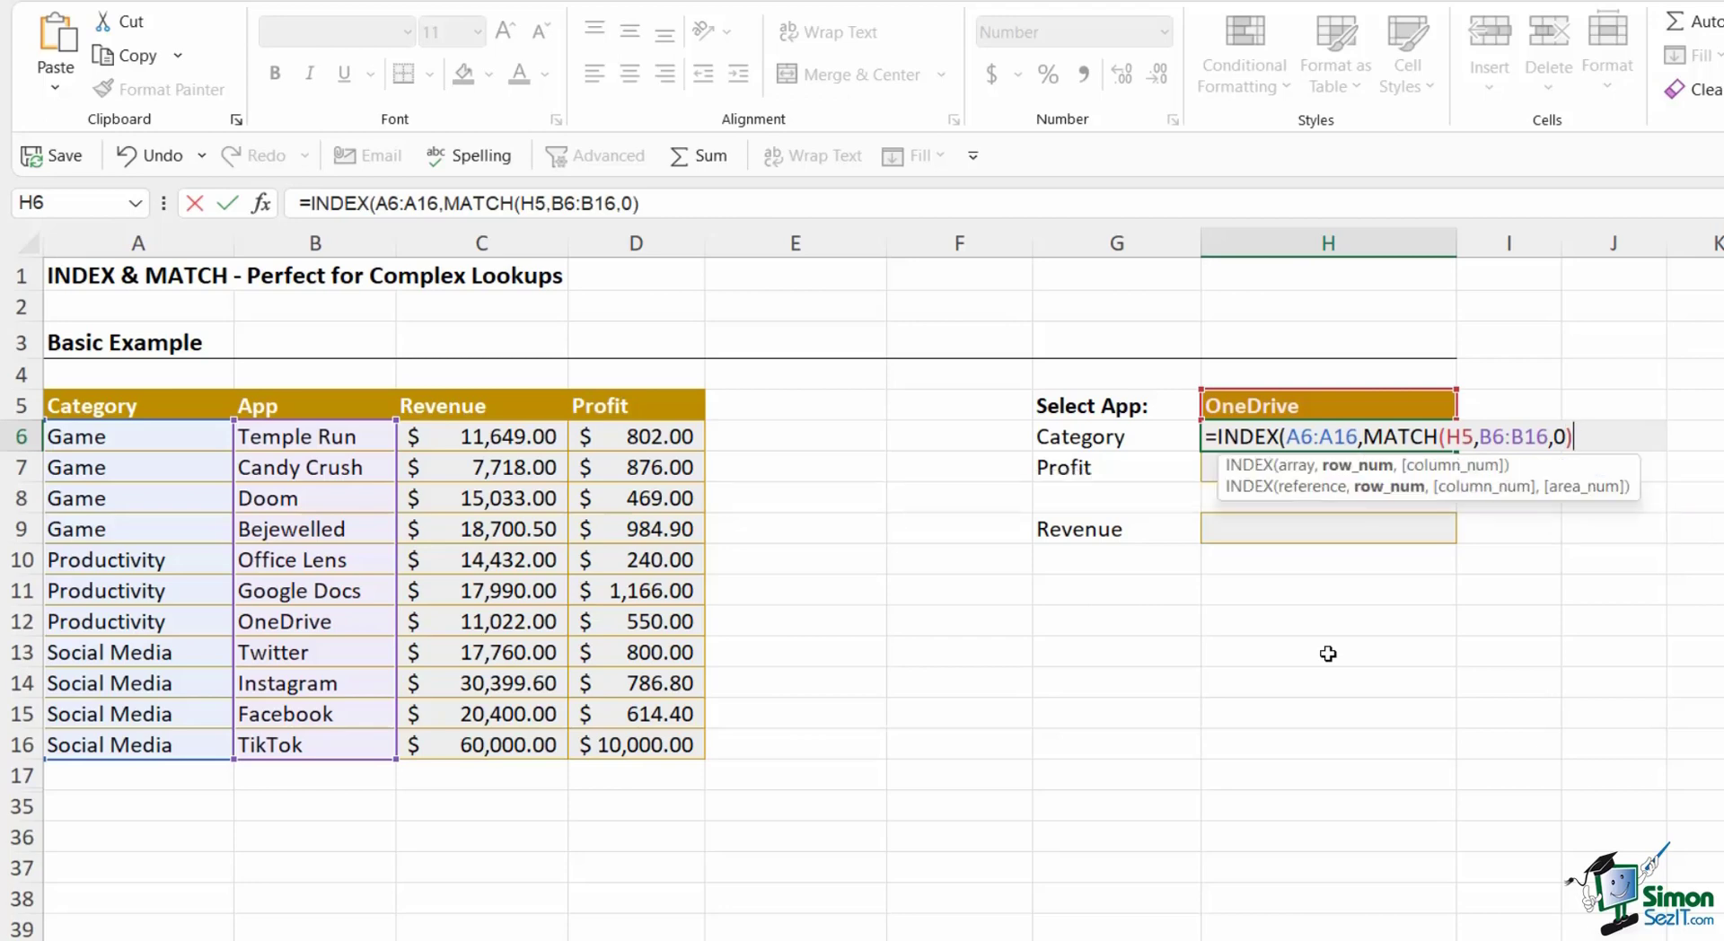
pyautogui.write(')')
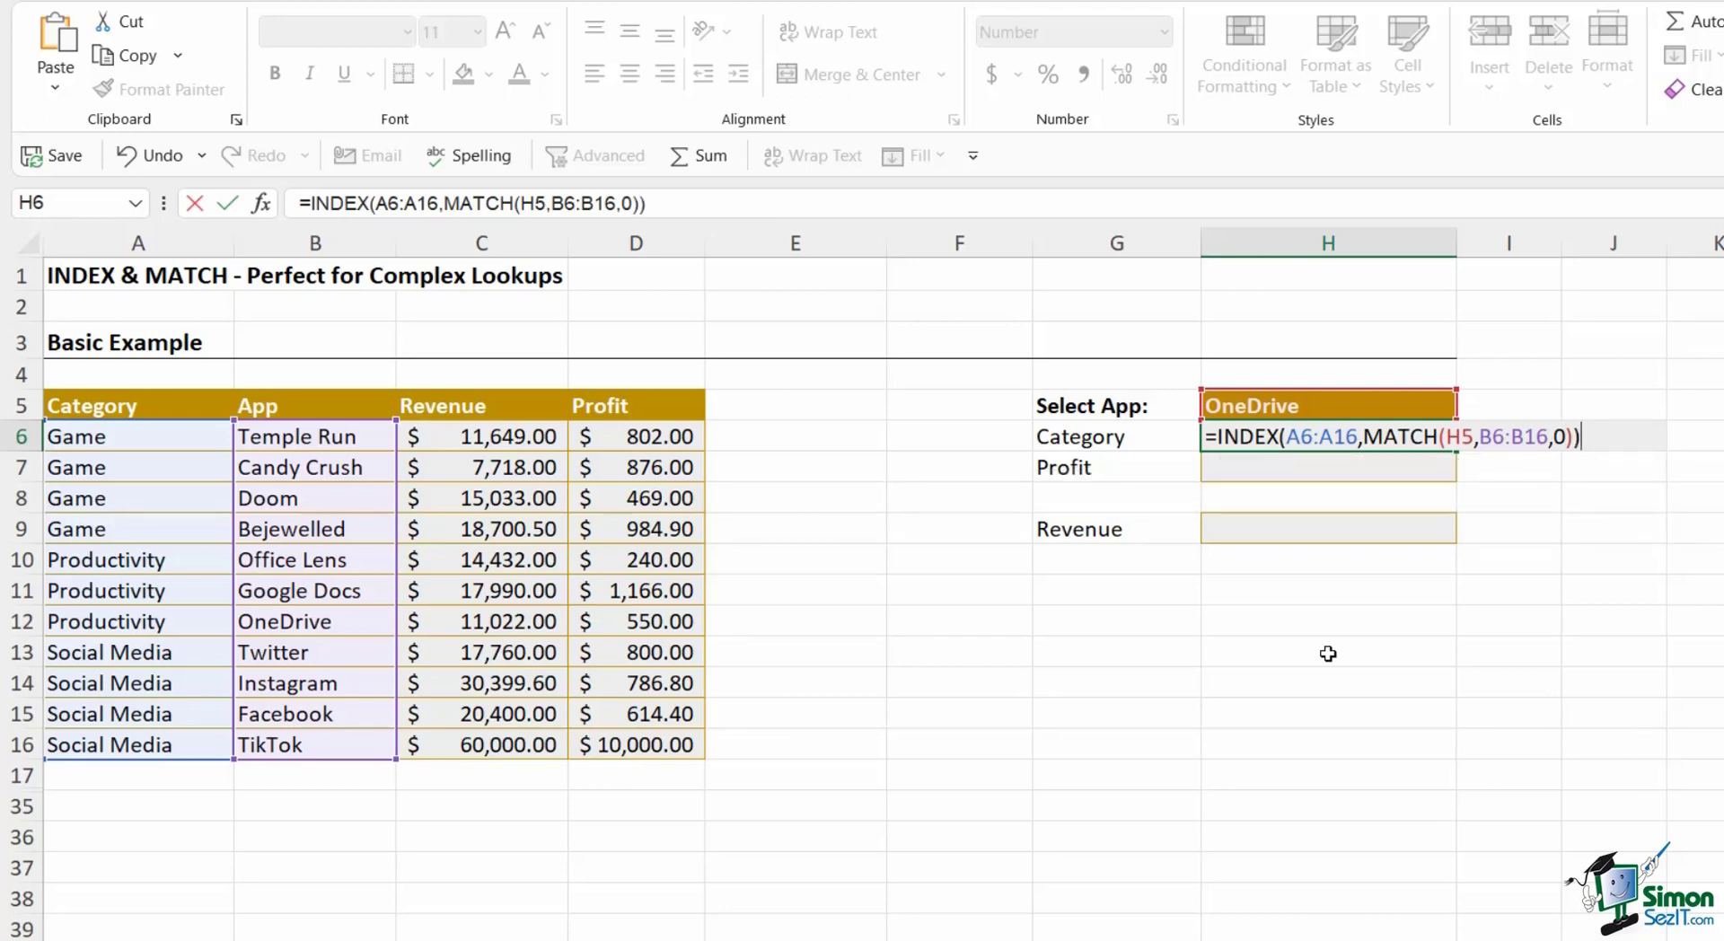
pyautogui.press('Return')
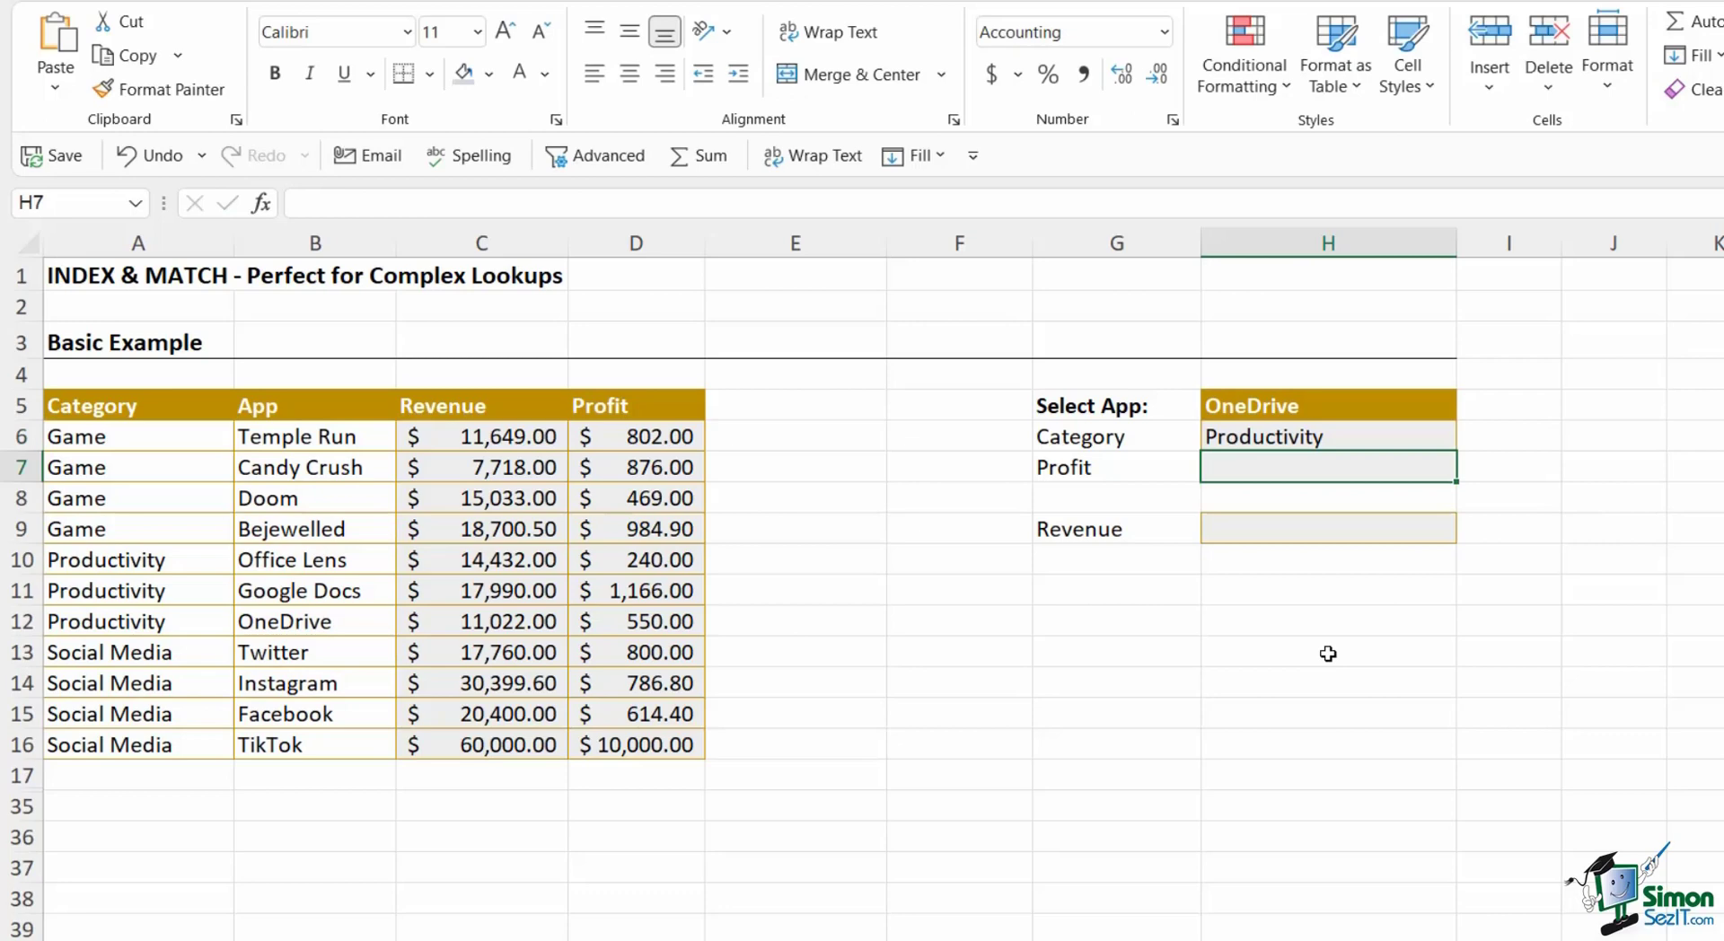
# Test the category lookup by setting the Select App choice in H5 to Office Lens and finally to Instagram.
pyautogui.click(1263, 437)
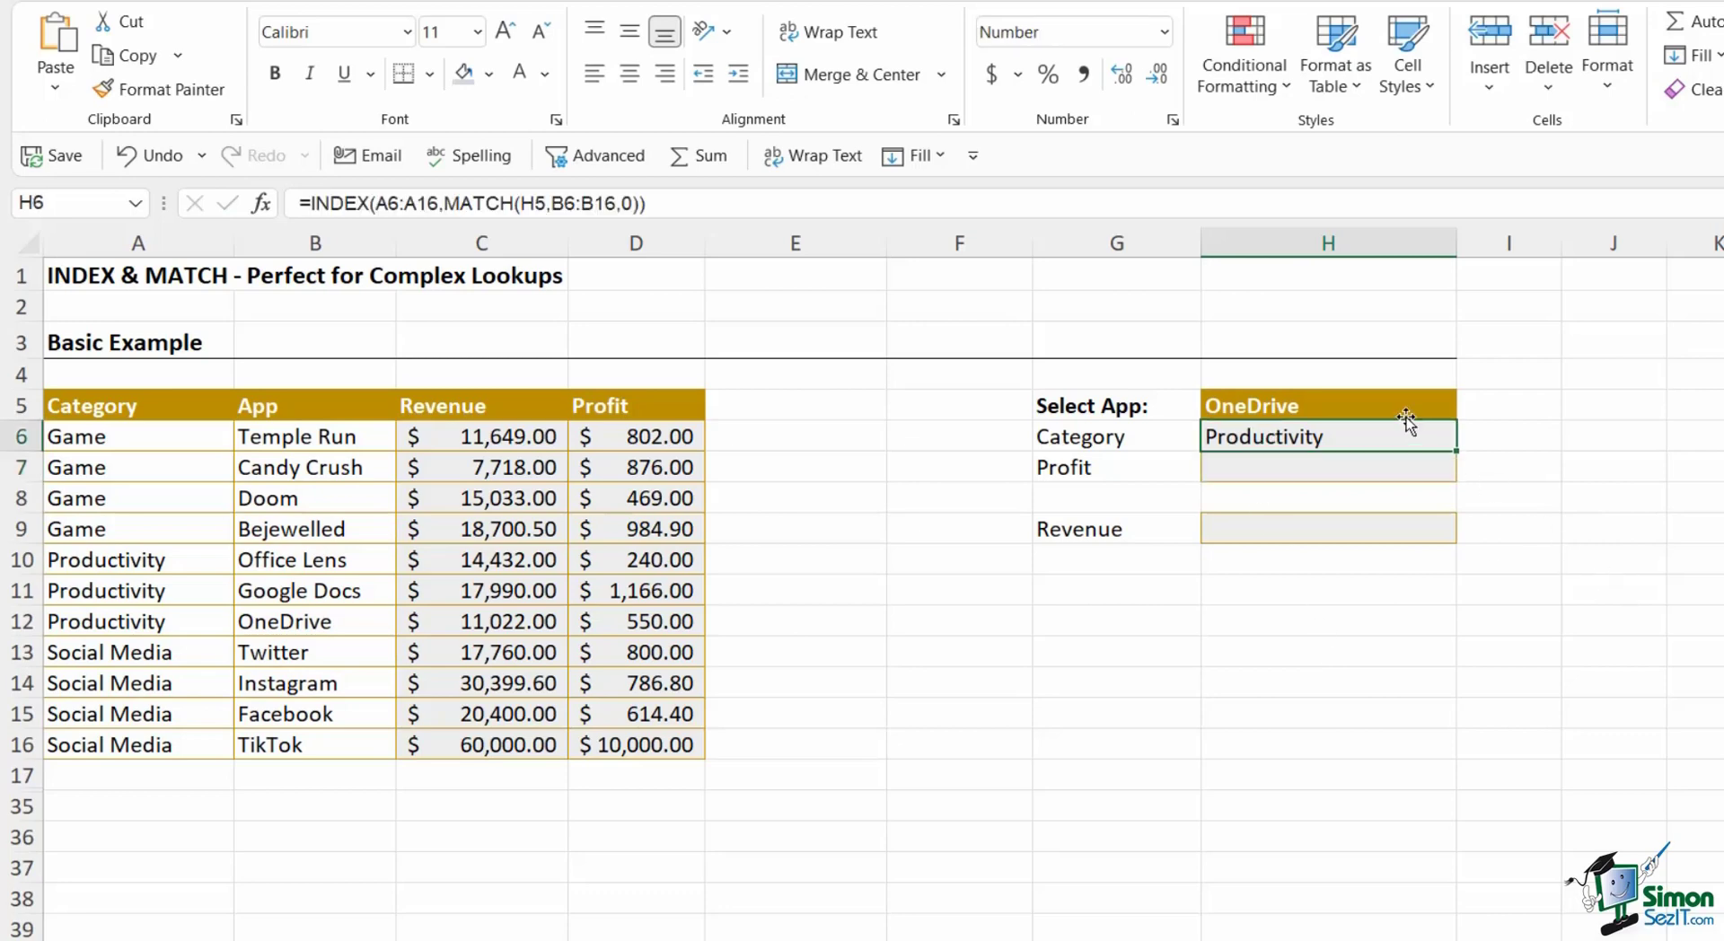
pyautogui.click(1406, 411)
pyautogui.click(1468, 407)
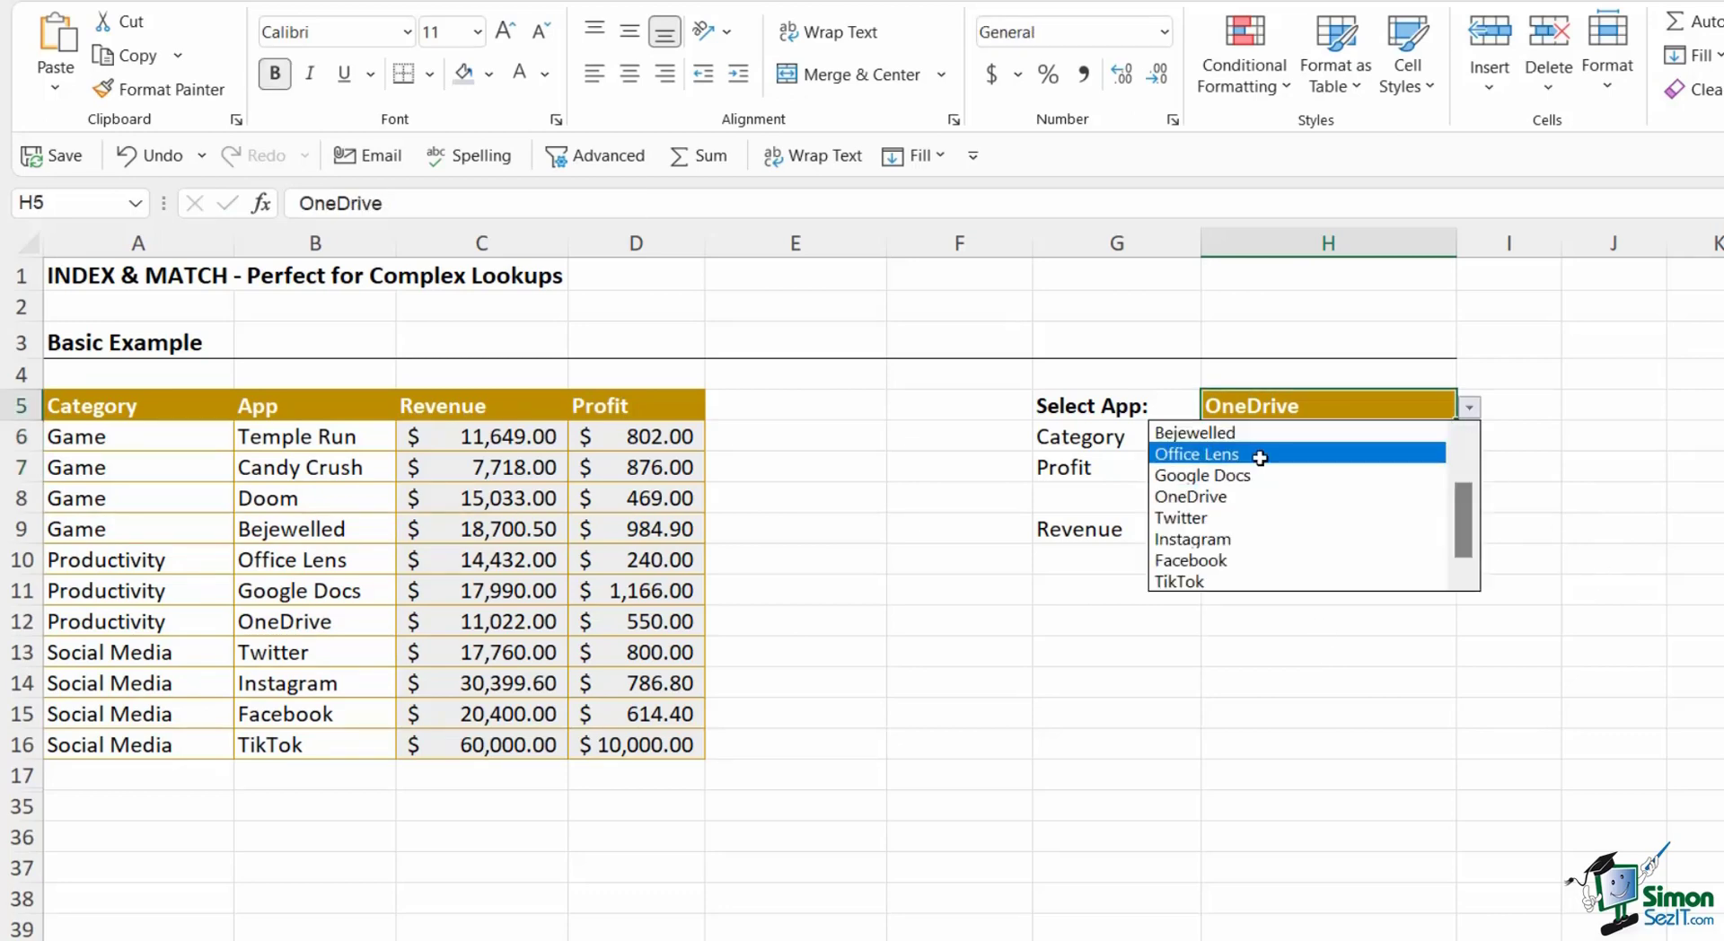
pyautogui.click(1260, 458)
pyautogui.click(1470, 408)
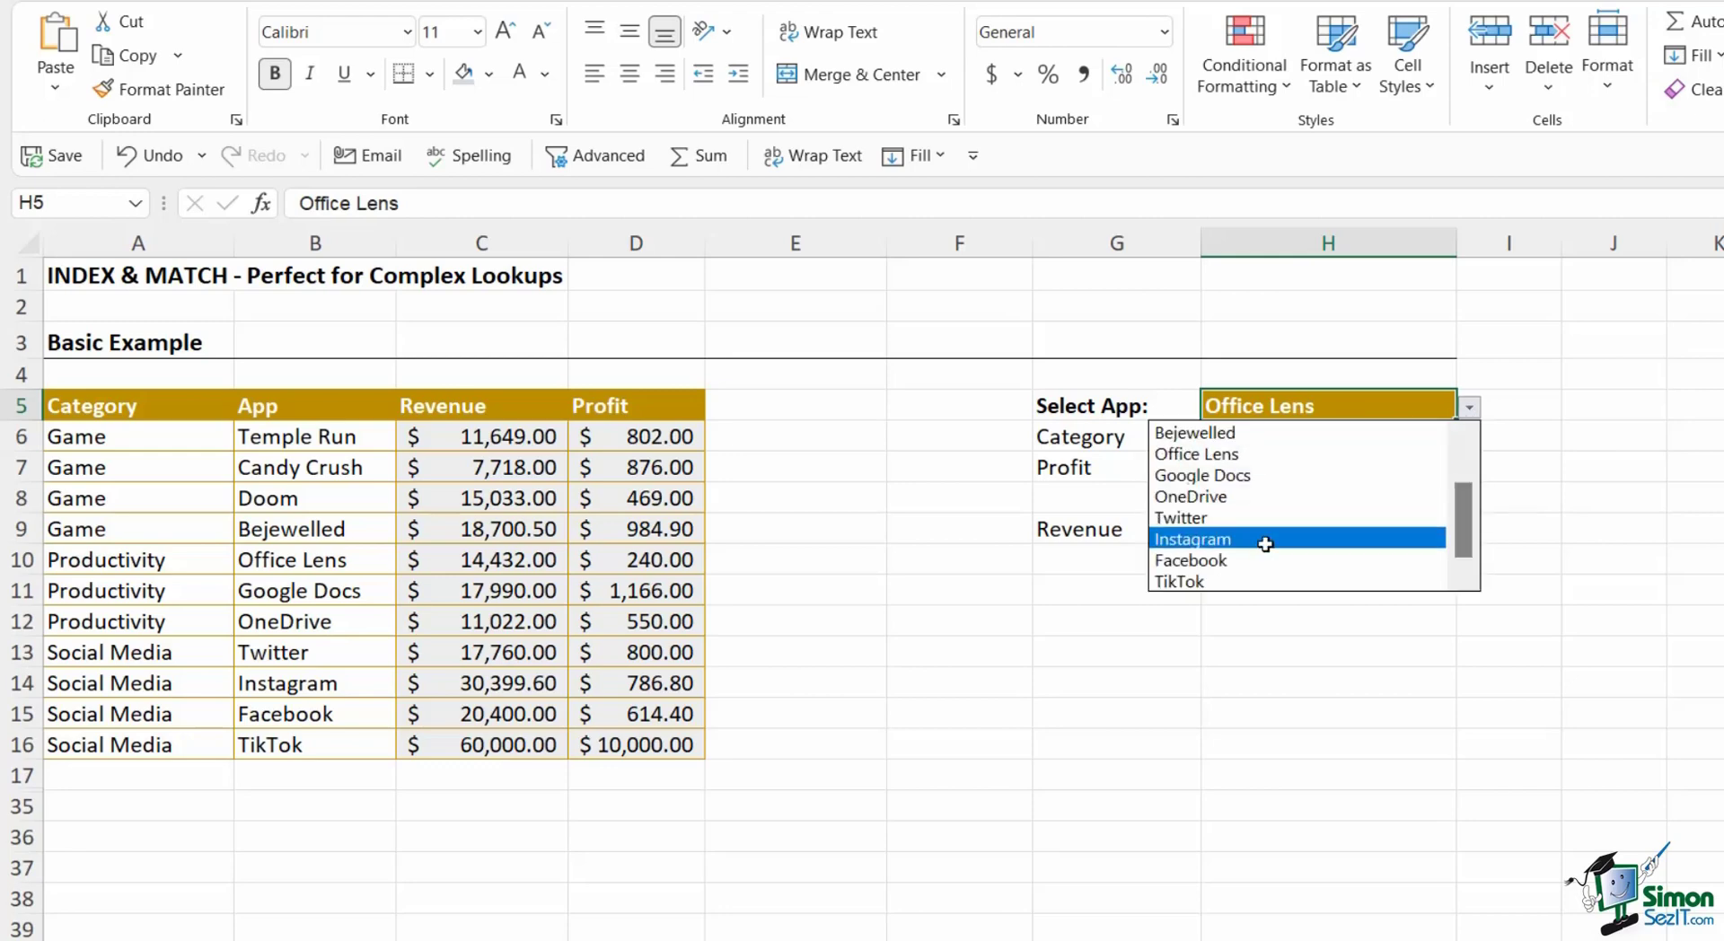
pyautogui.click(1266, 541)
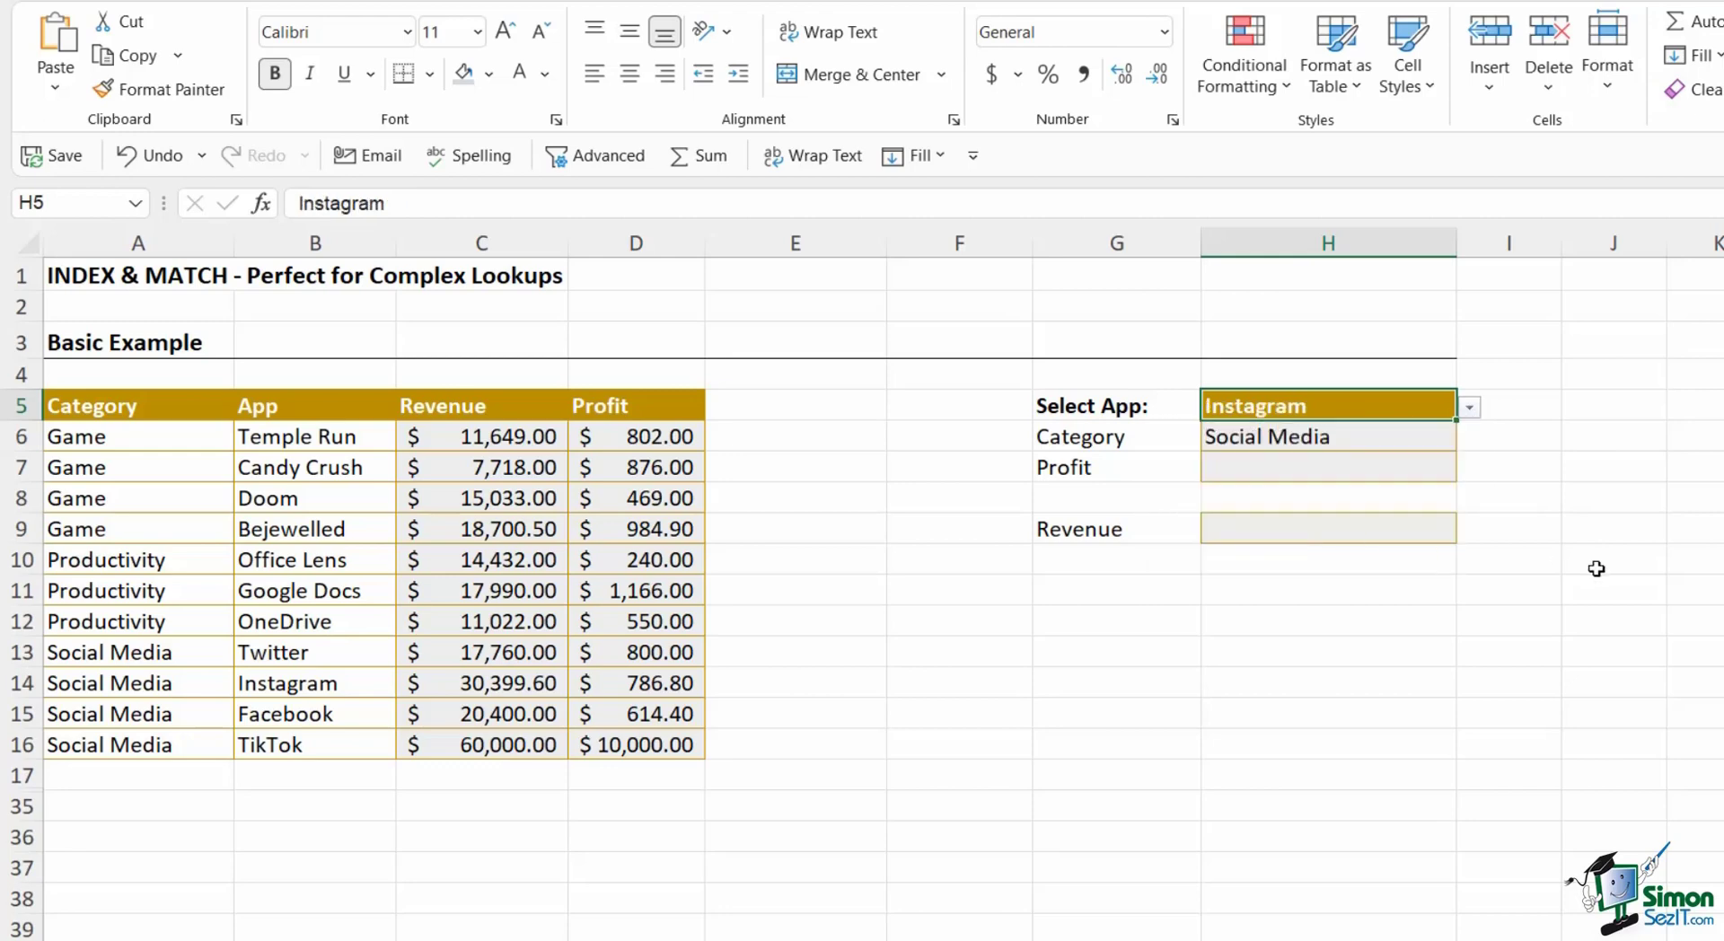
pyautogui.click(1319, 440)
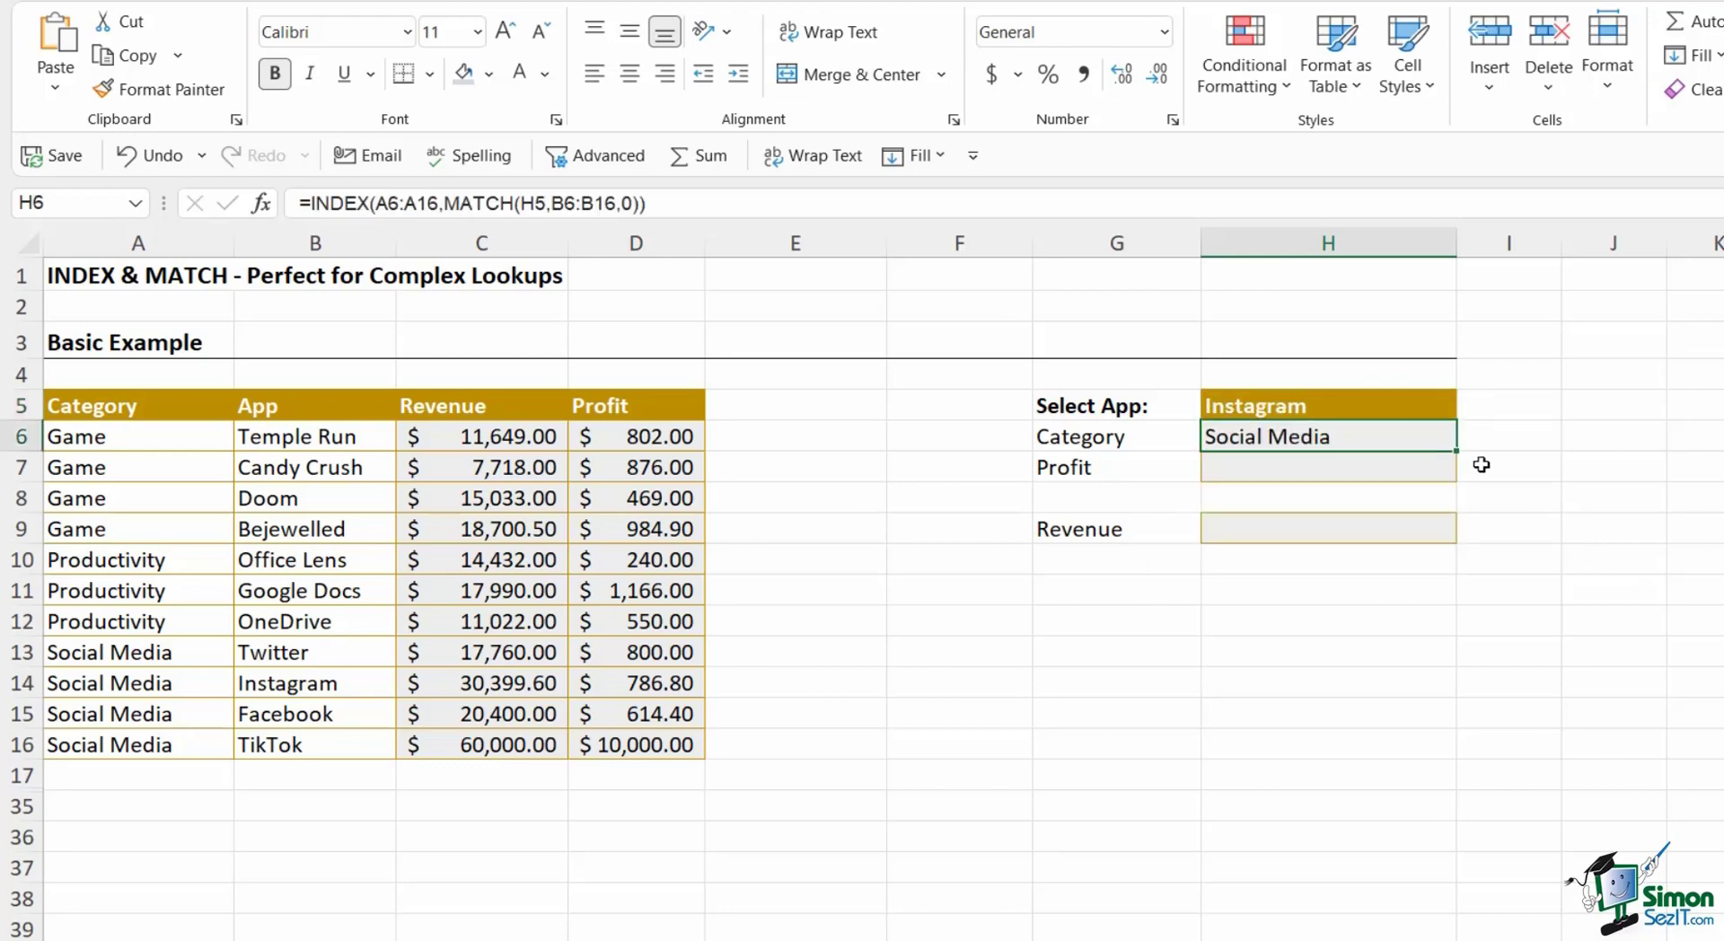
# Begin an INDEX formula in the Profit result cell H7 with the profit range D6:D16 as the array.
pyautogui.click(1275, 471)
pyautogui.write('=IND')
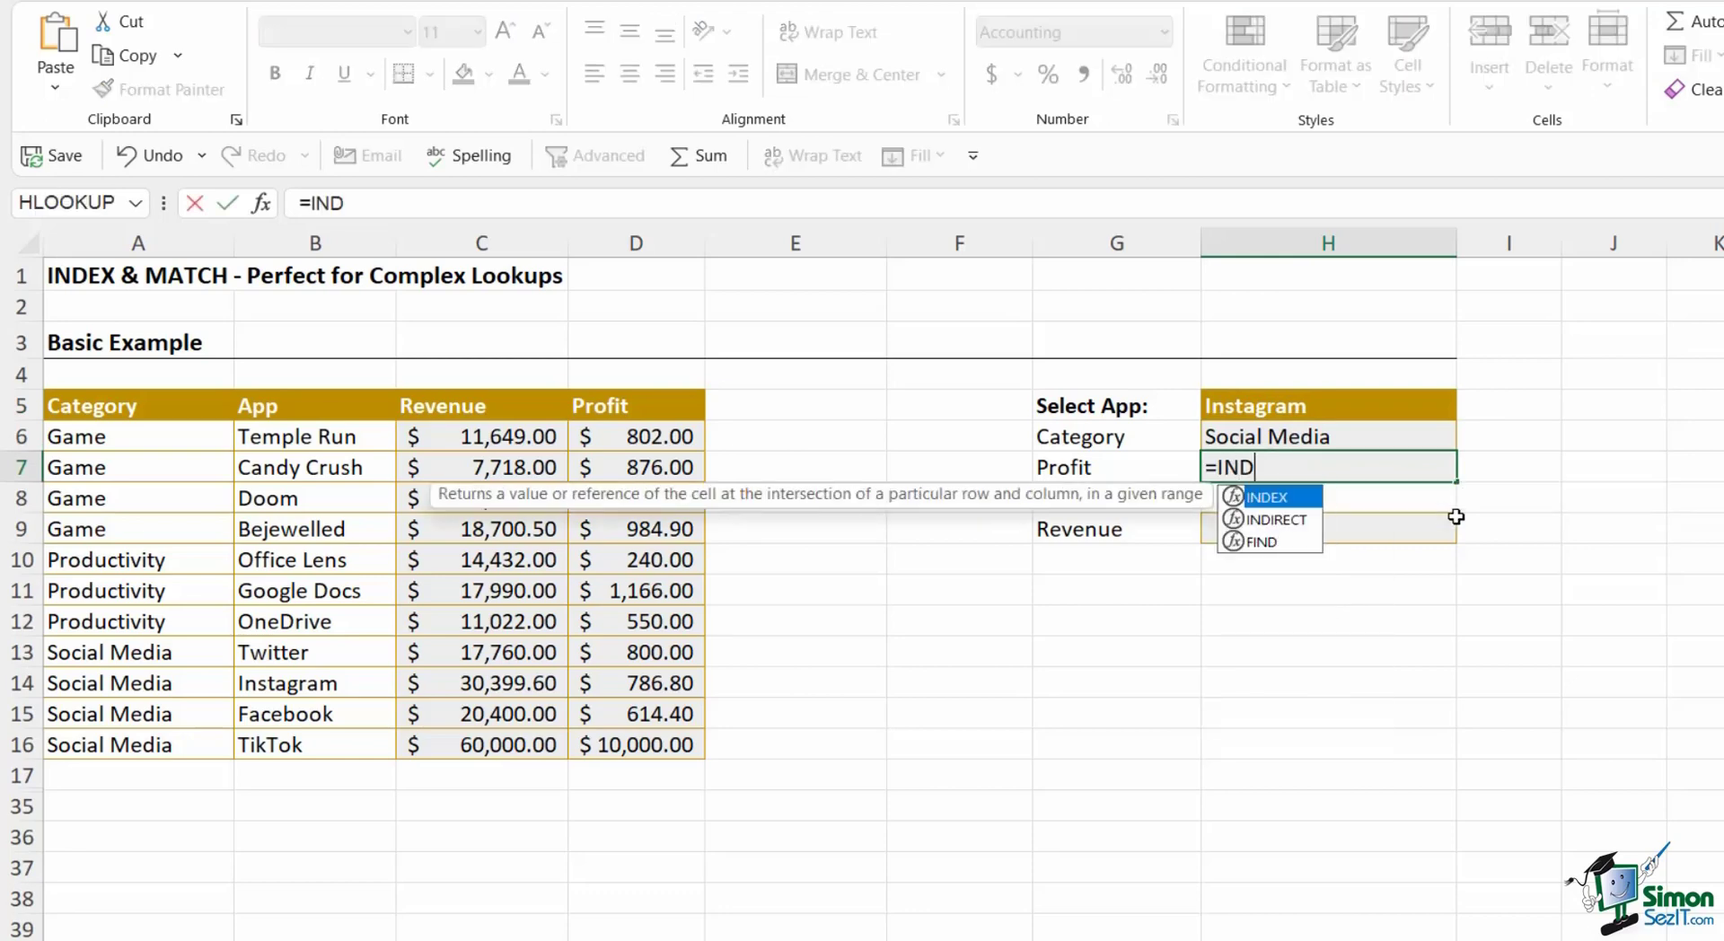
pyautogui.write('EX(')
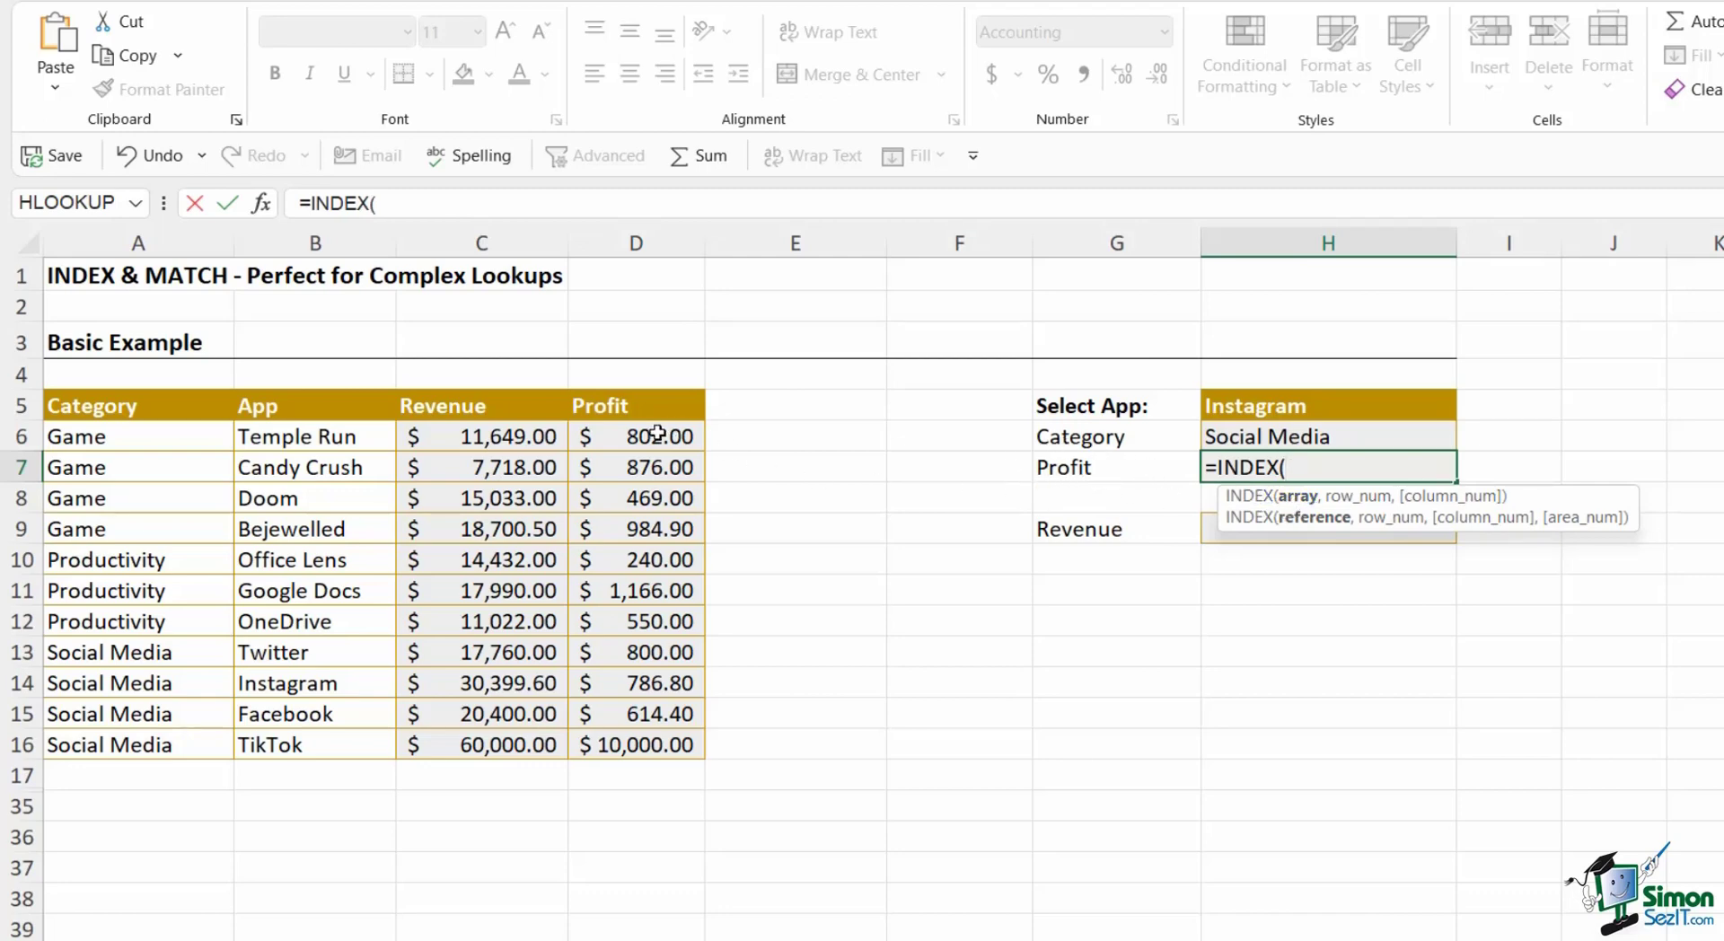
pyautogui.moveTo(665, 435); pyautogui.dragTo(663, 747)
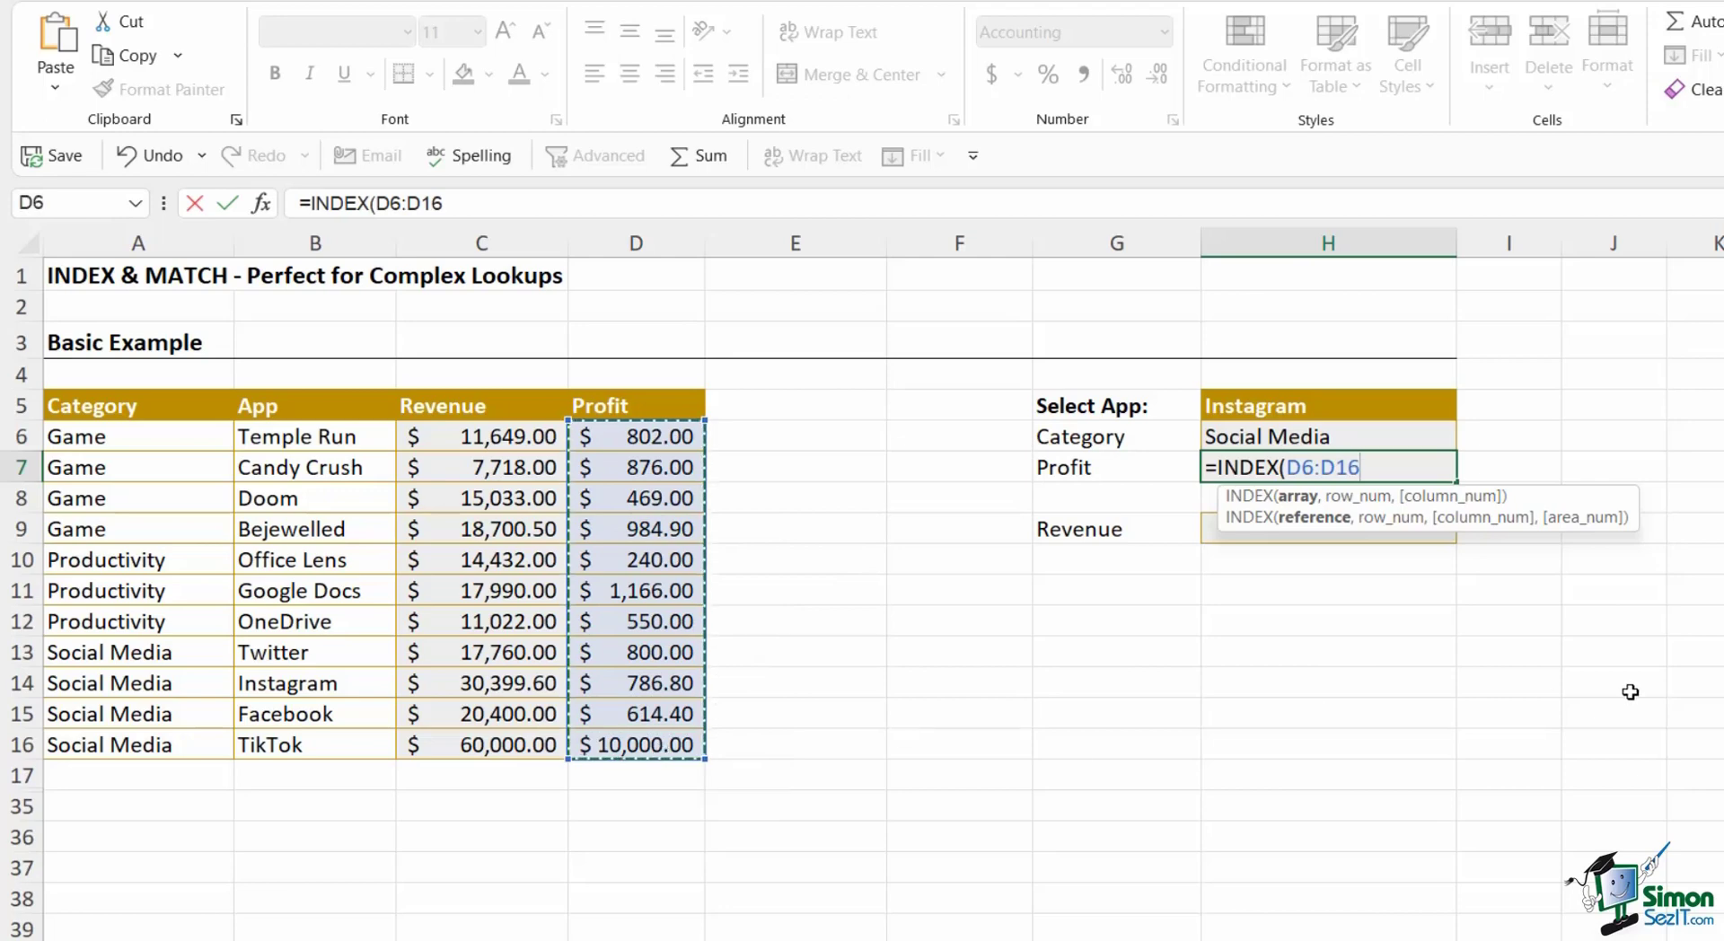
pyautogui.write(',')
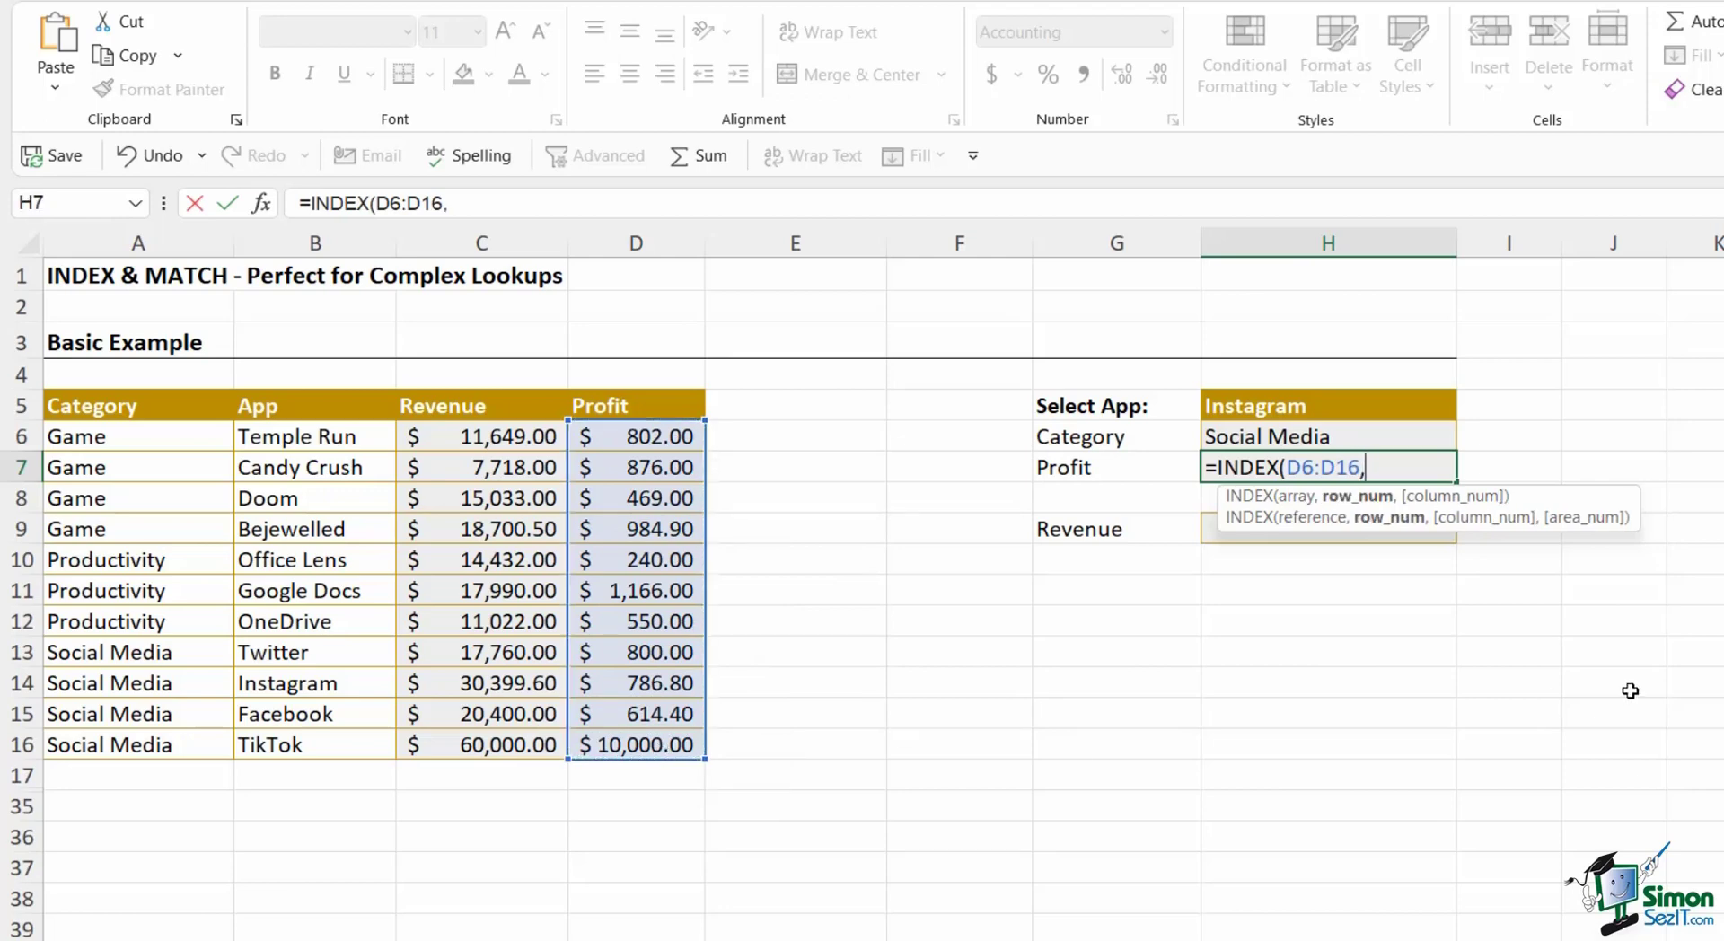
# Nest MATCH(H5,B6:B16,0) as the row number, completing =INDEX(D6:D16,MATCH(H5,B6:B16,0)) in H7, and check it against the Instagram row.
pyautogui.write('match')
pyautogui.press('Tab')
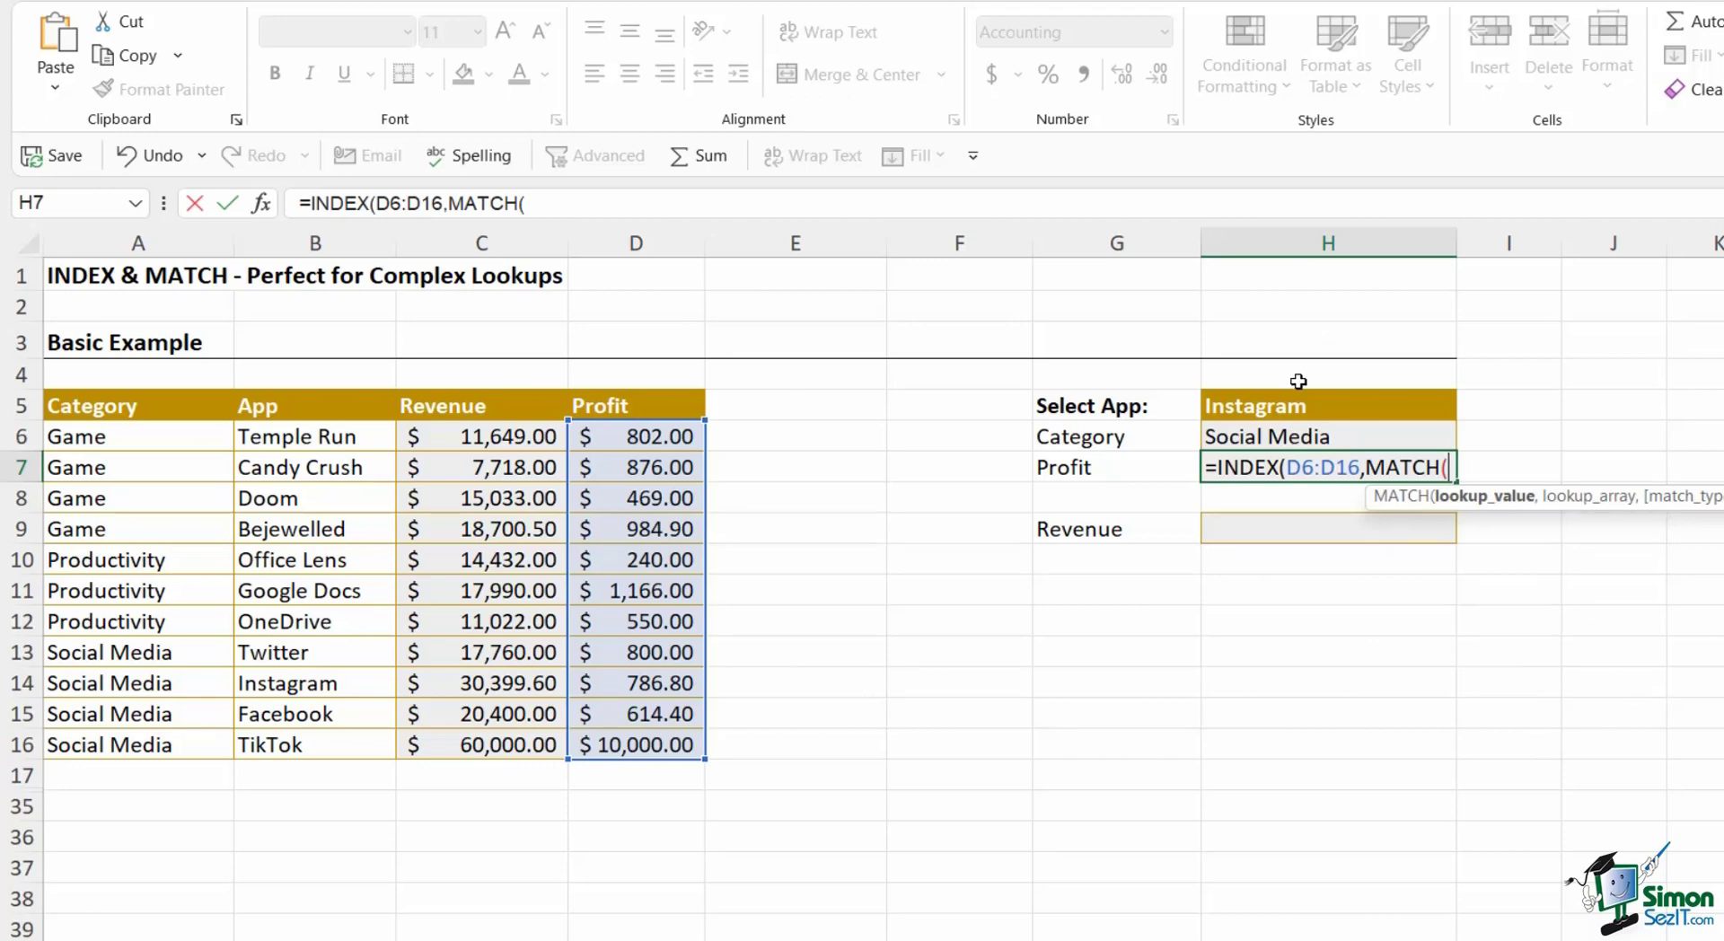
pyautogui.click(1345, 406)
pyautogui.write(',')
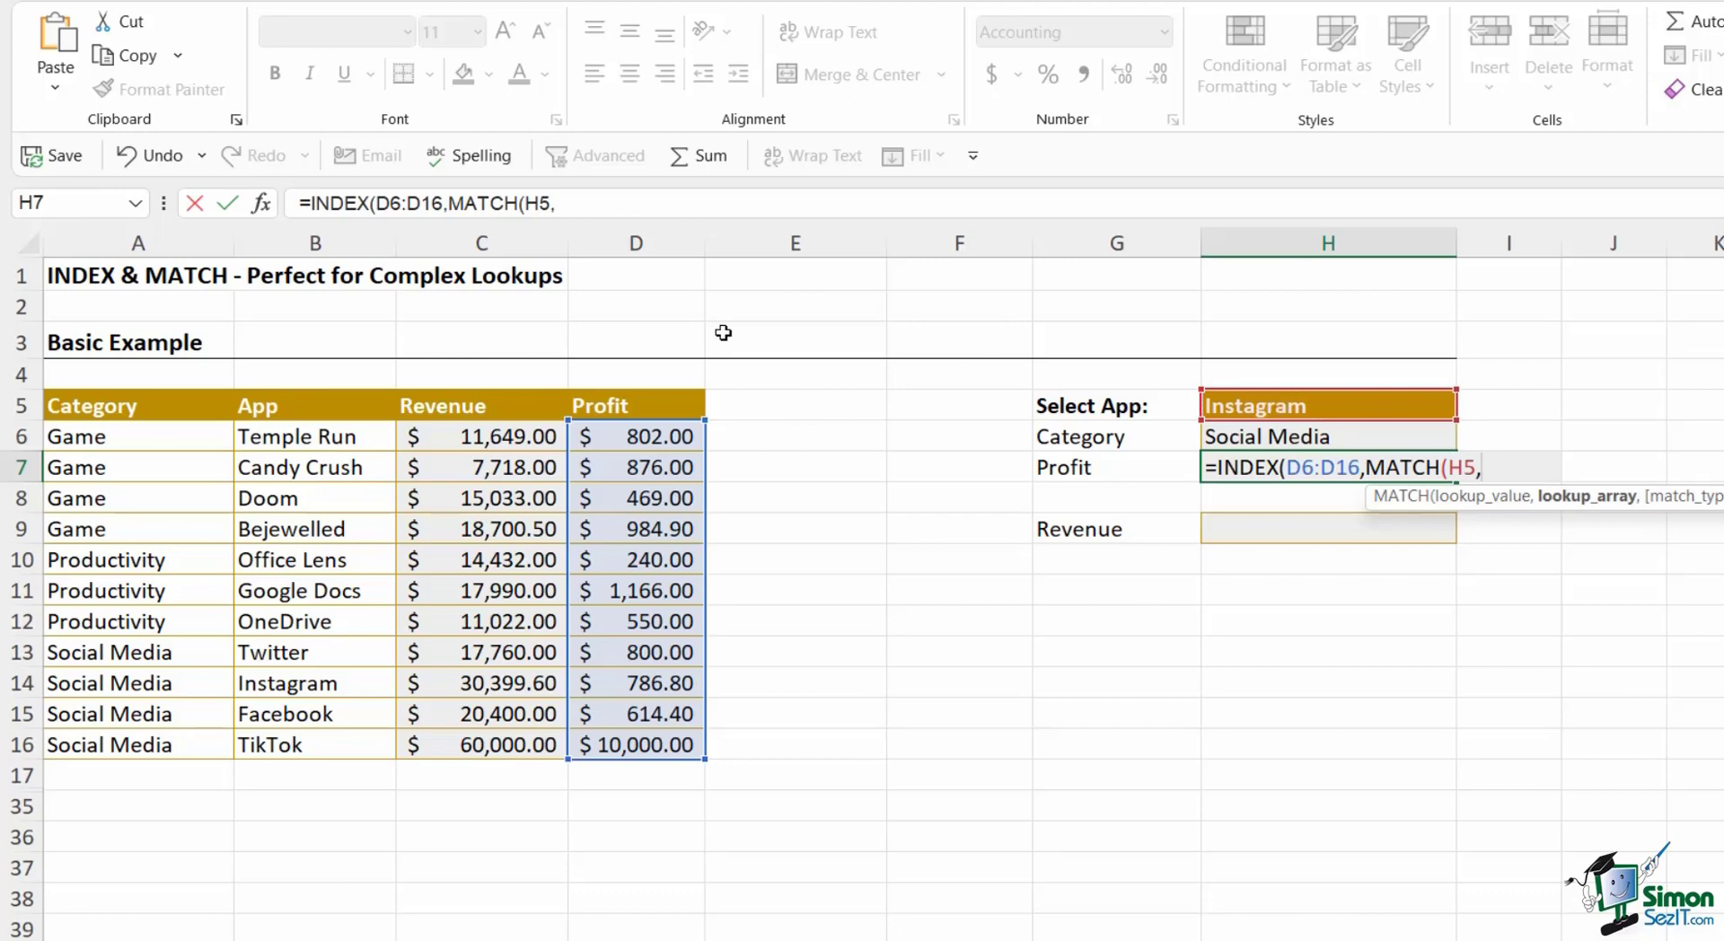
pyautogui.moveTo(339, 437); pyautogui.dragTo(341, 751)
pyautogui.write(',')
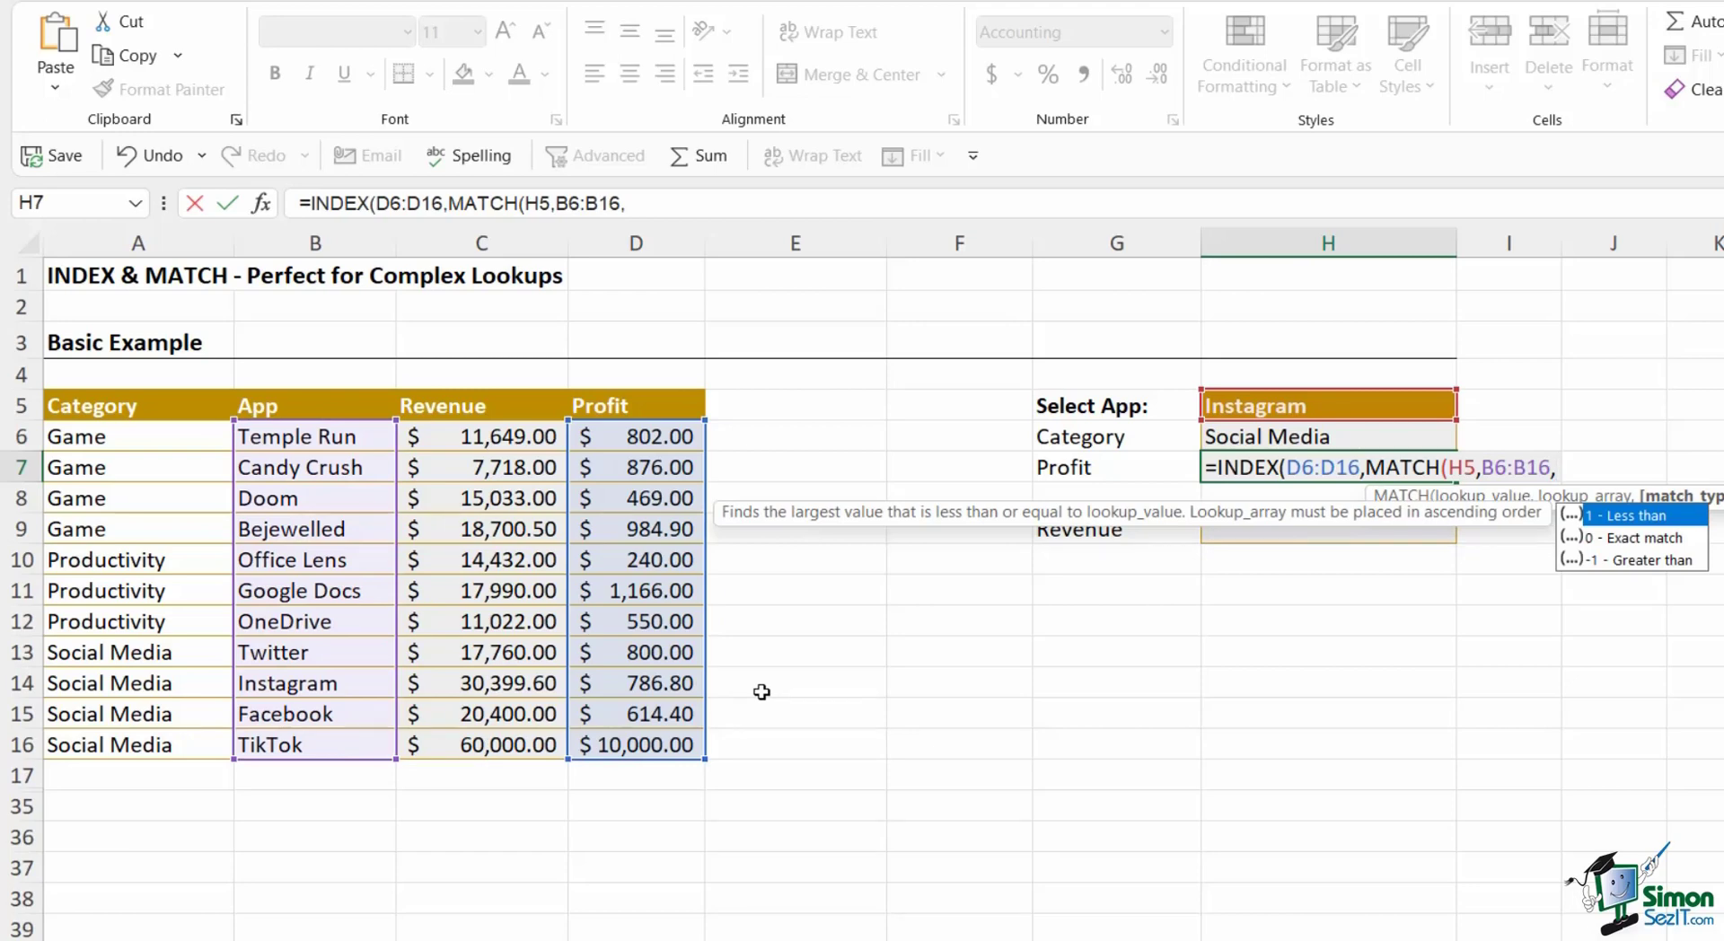
pyautogui.write('0')
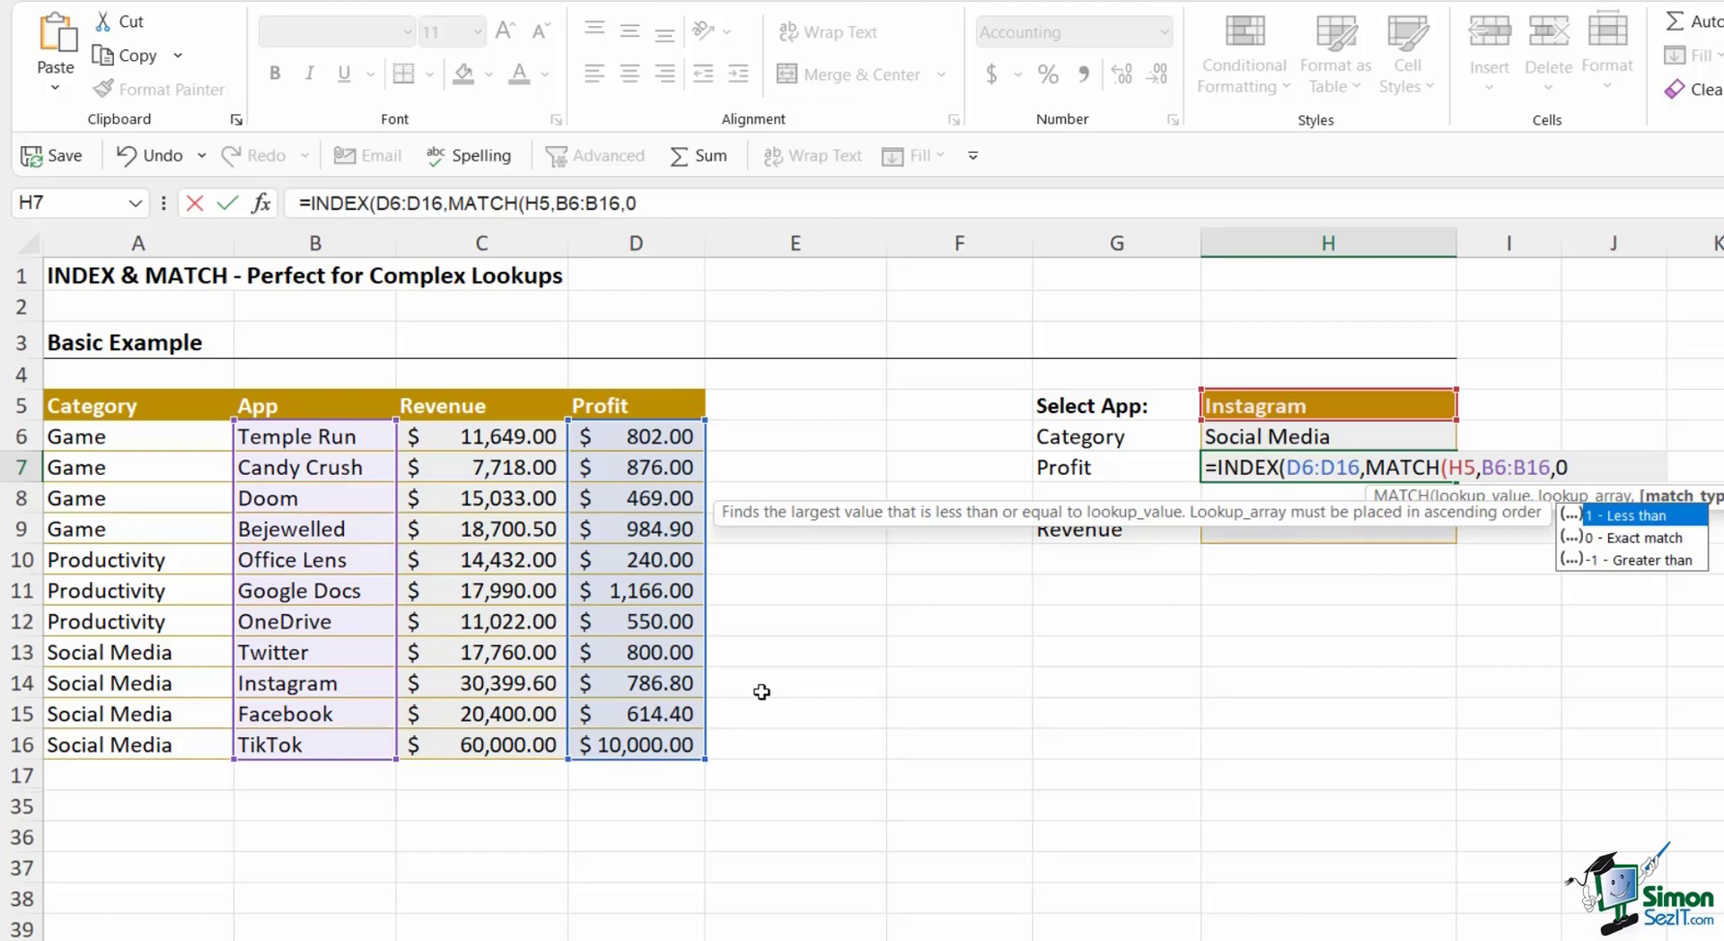
pyautogui.write(')')
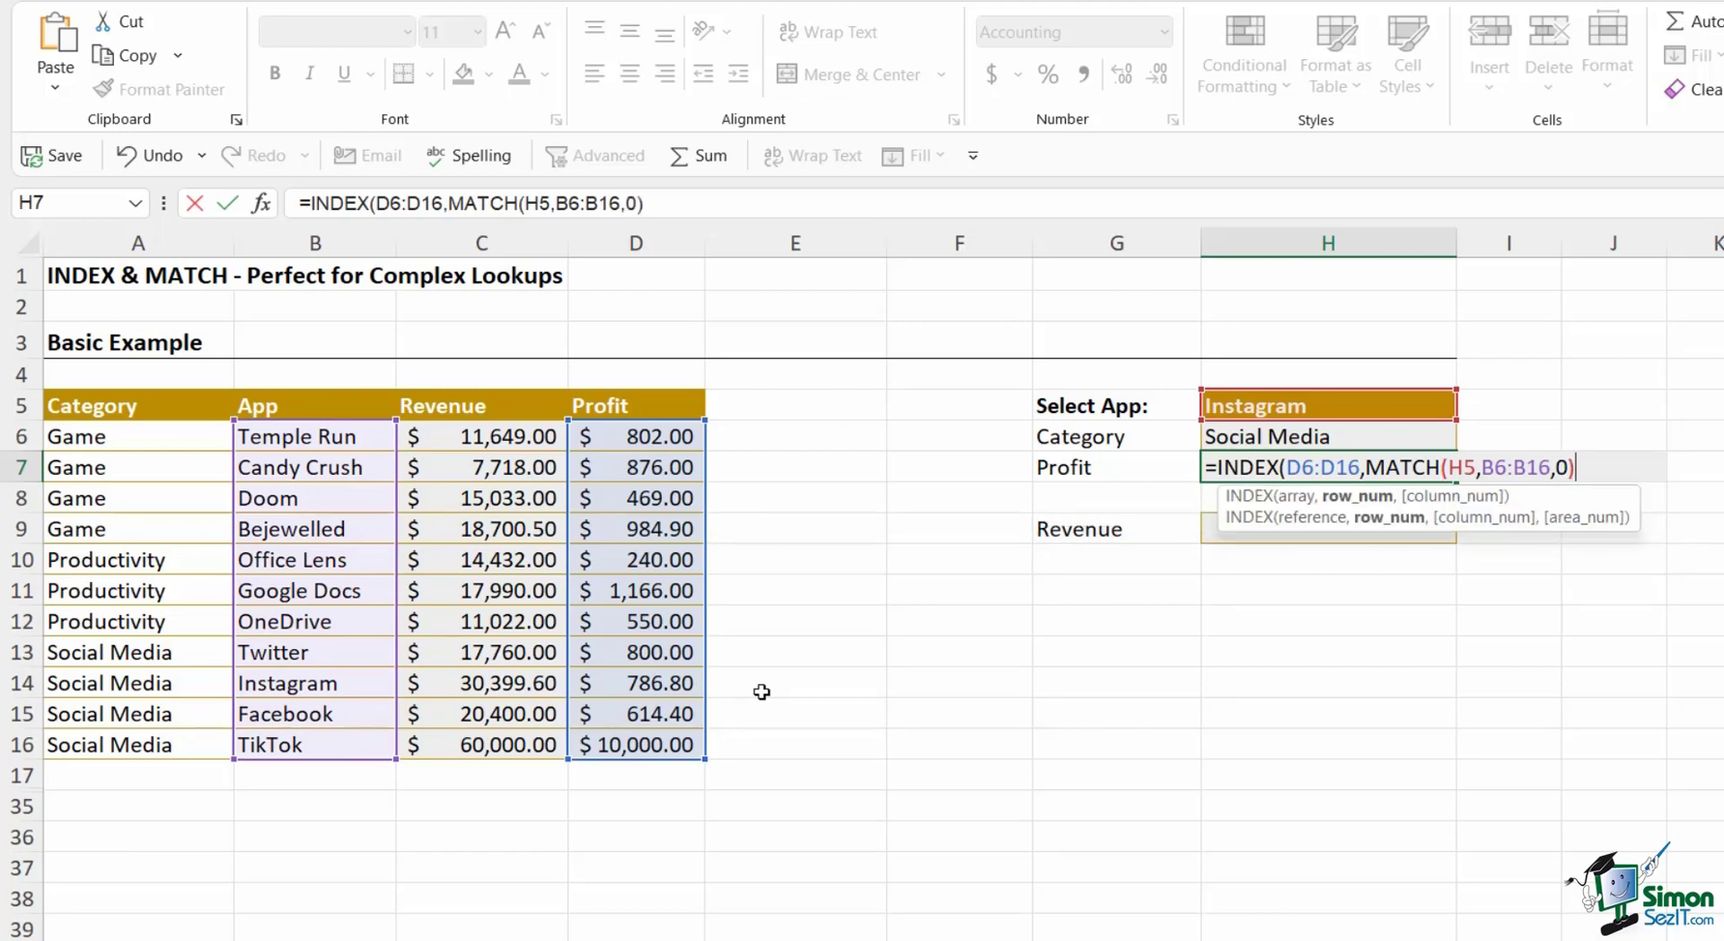
pyautogui.write(')')
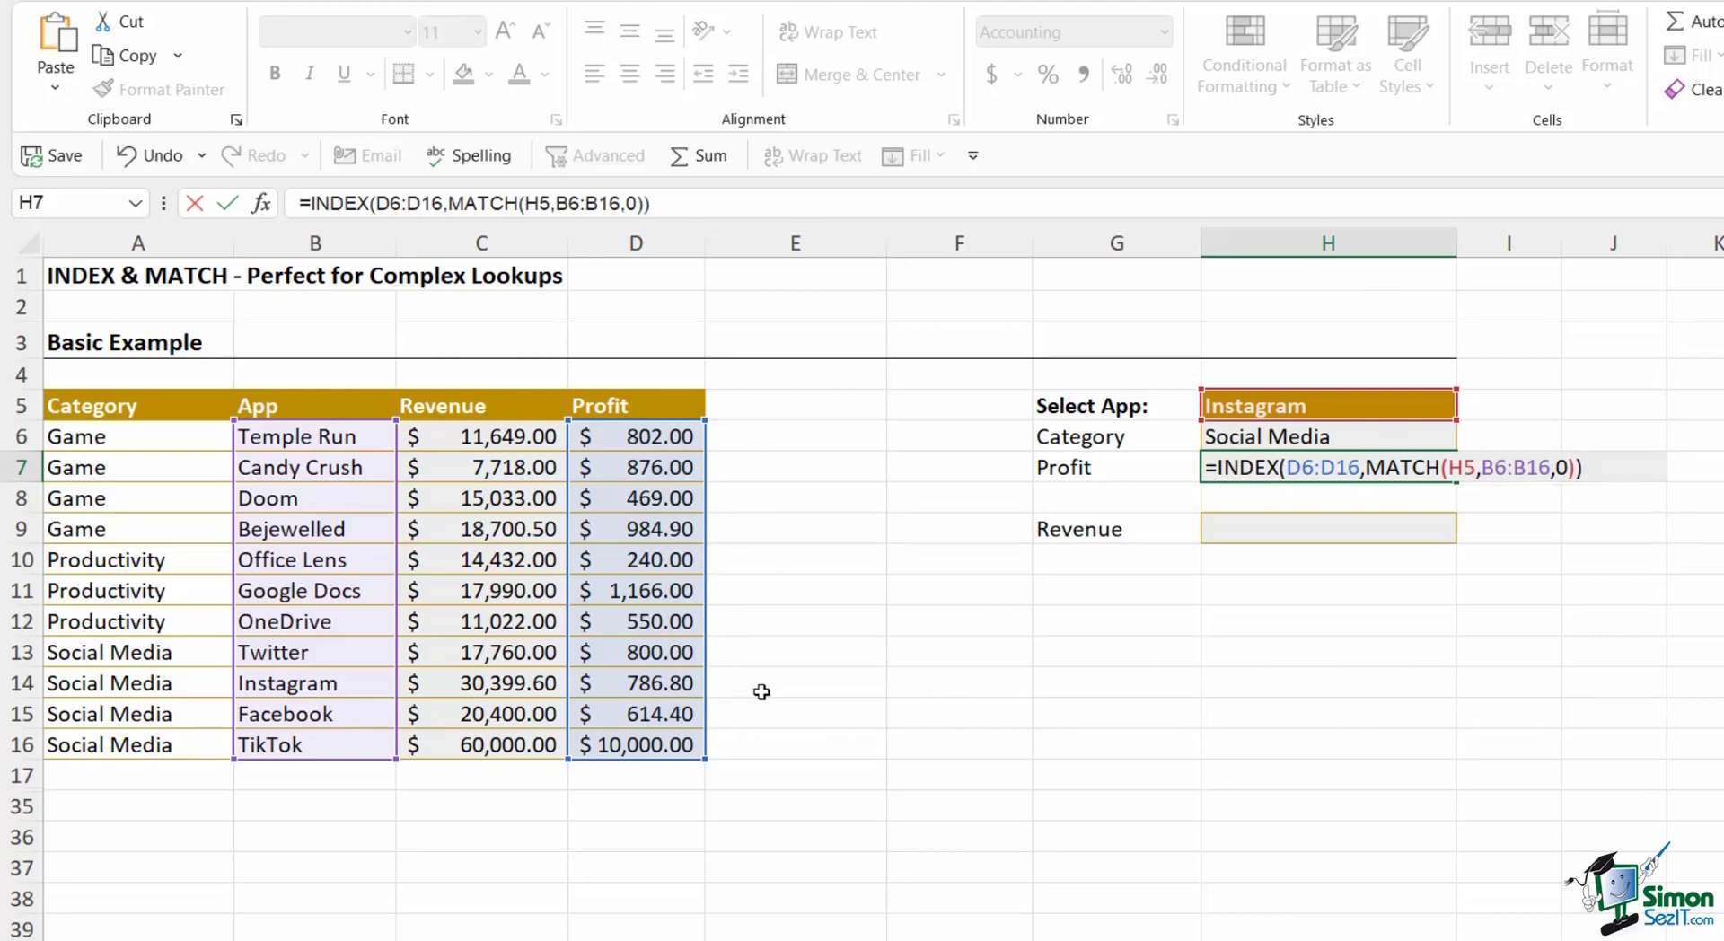
pyautogui.press('Return')
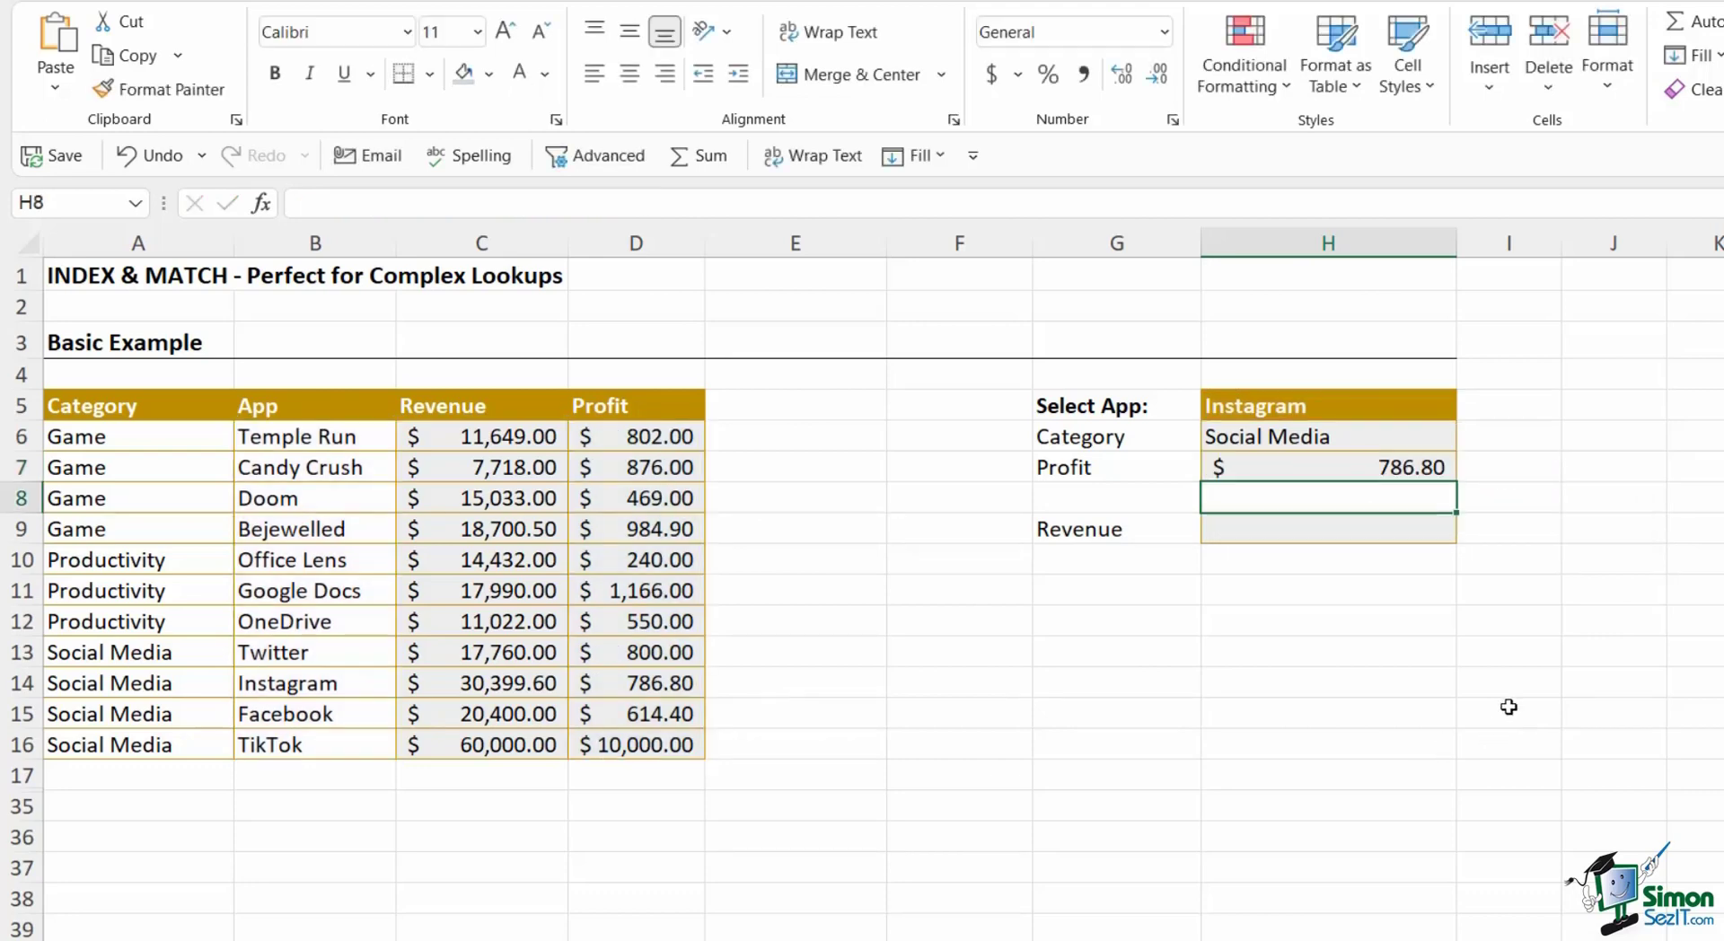
pyautogui.click(100, 685)
pyautogui.moveTo(382, 680); pyautogui.dragTo(637, 685)
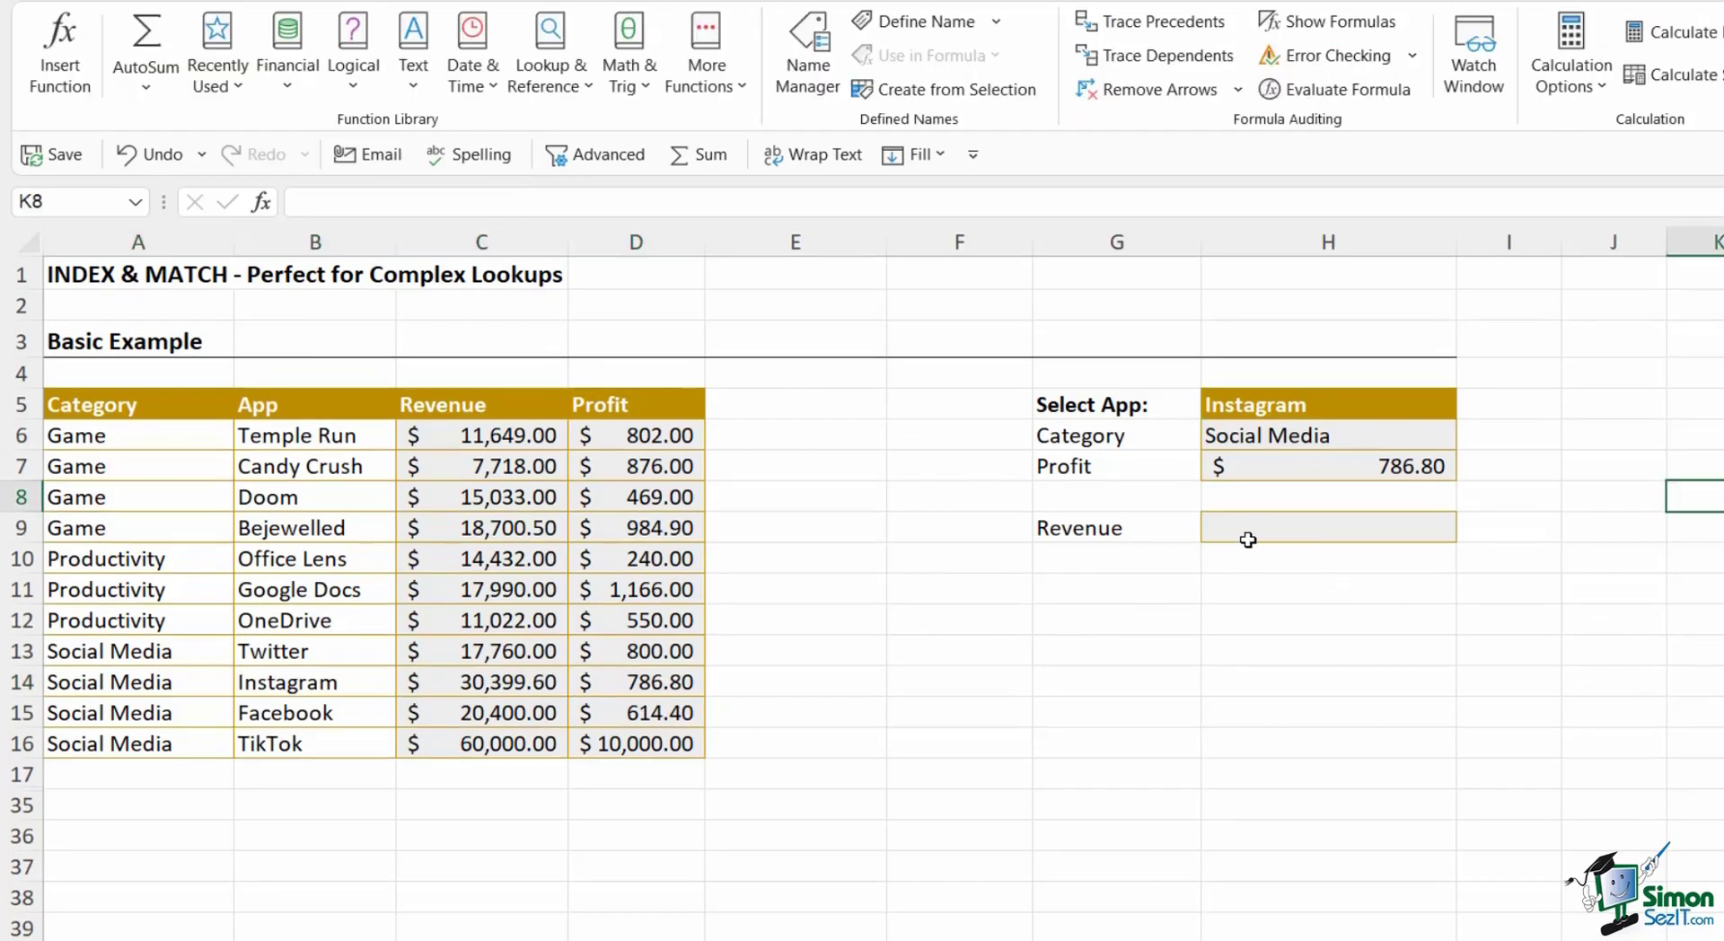
# Review the Revenue result cell H9 and the table's Category, App and Revenue columns as candidates for named ranges.
pyautogui.click(1273, 539)
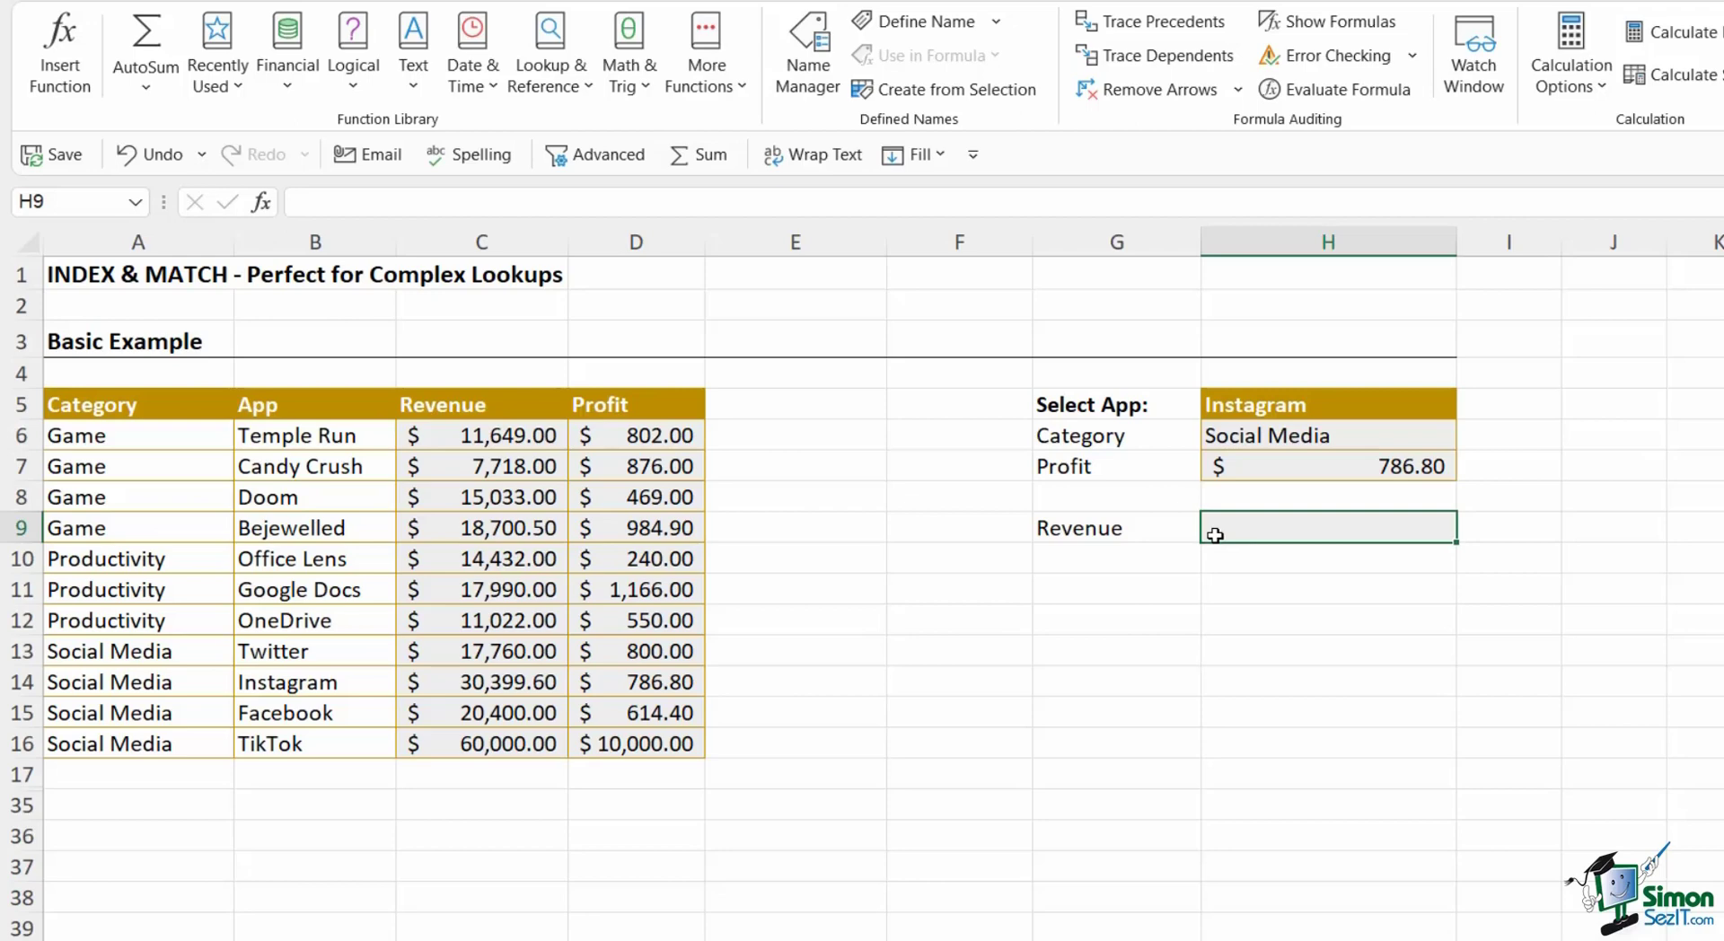
pyautogui.click(471, 460)
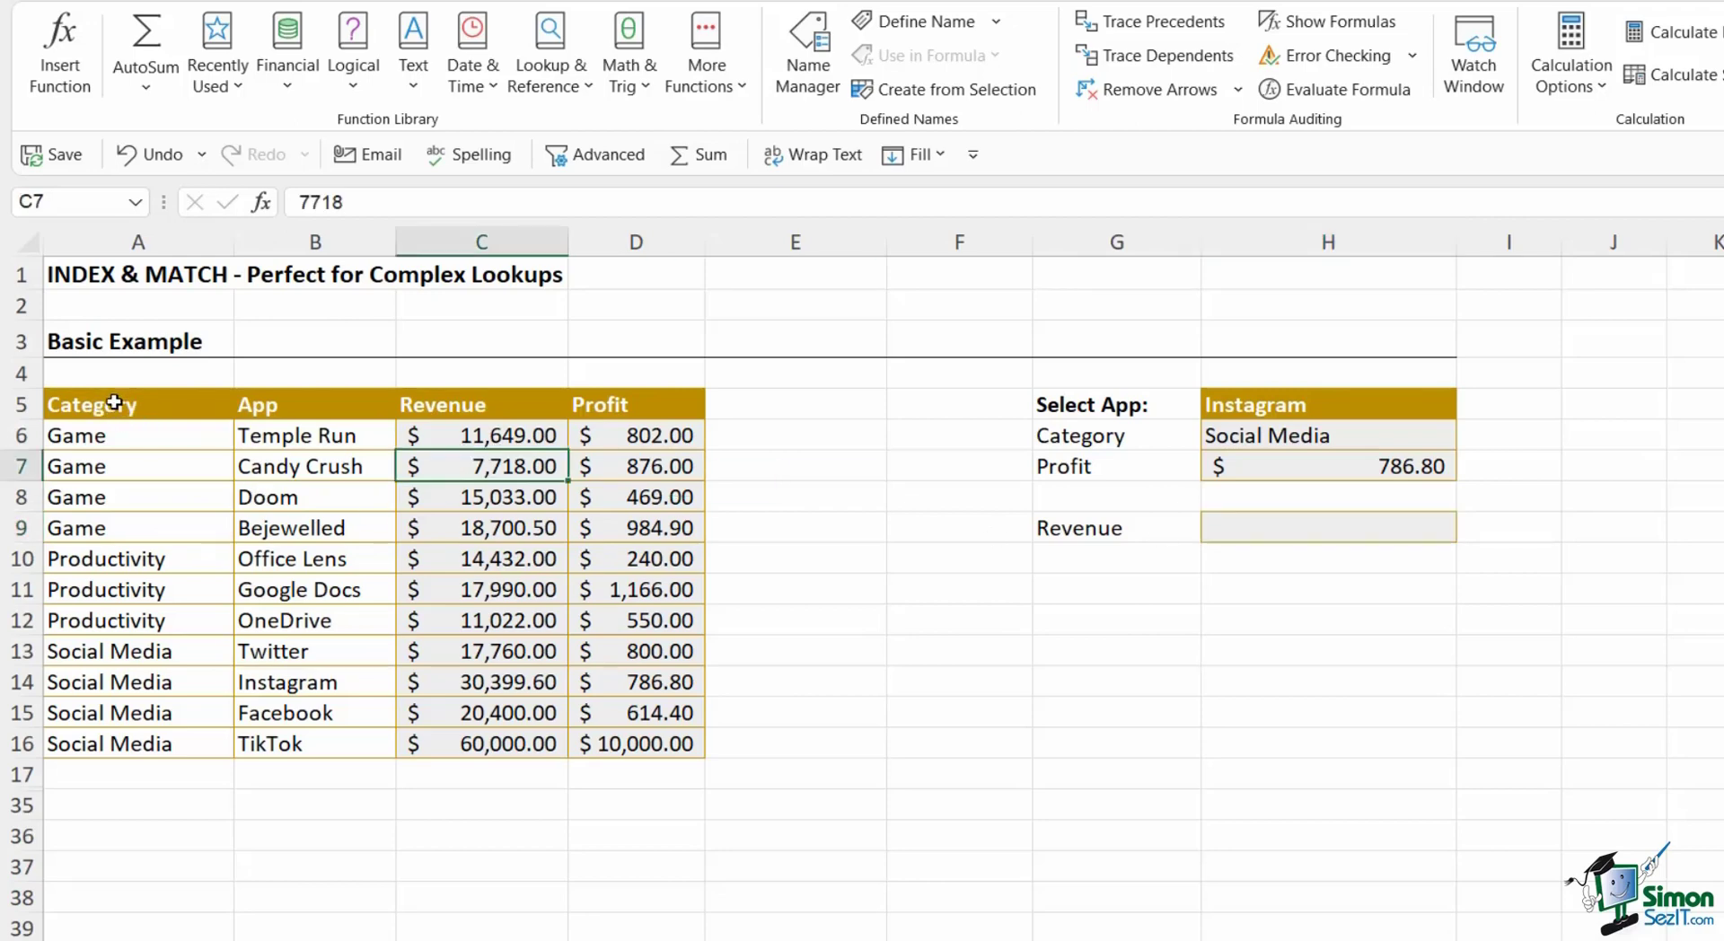
pyautogui.moveTo(116, 406); pyautogui.dragTo(135, 743)
pyautogui.moveTo(281, 405); pyautogui.dragTo(309, 744)
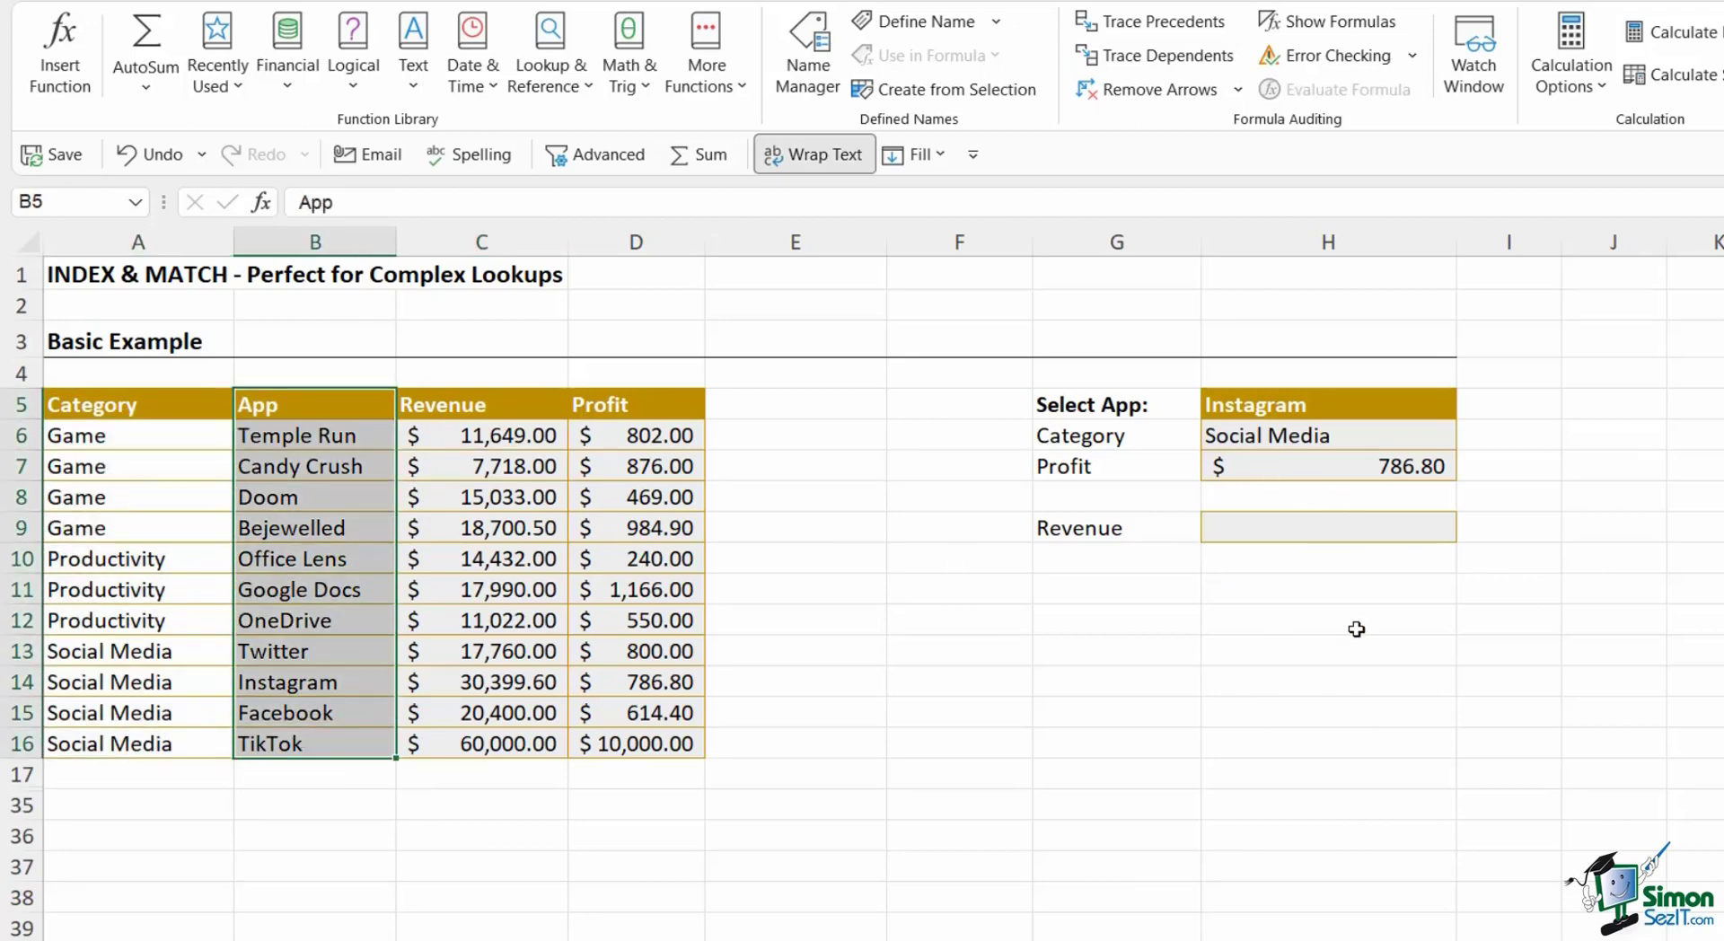
pyautogui.click(481, 558)
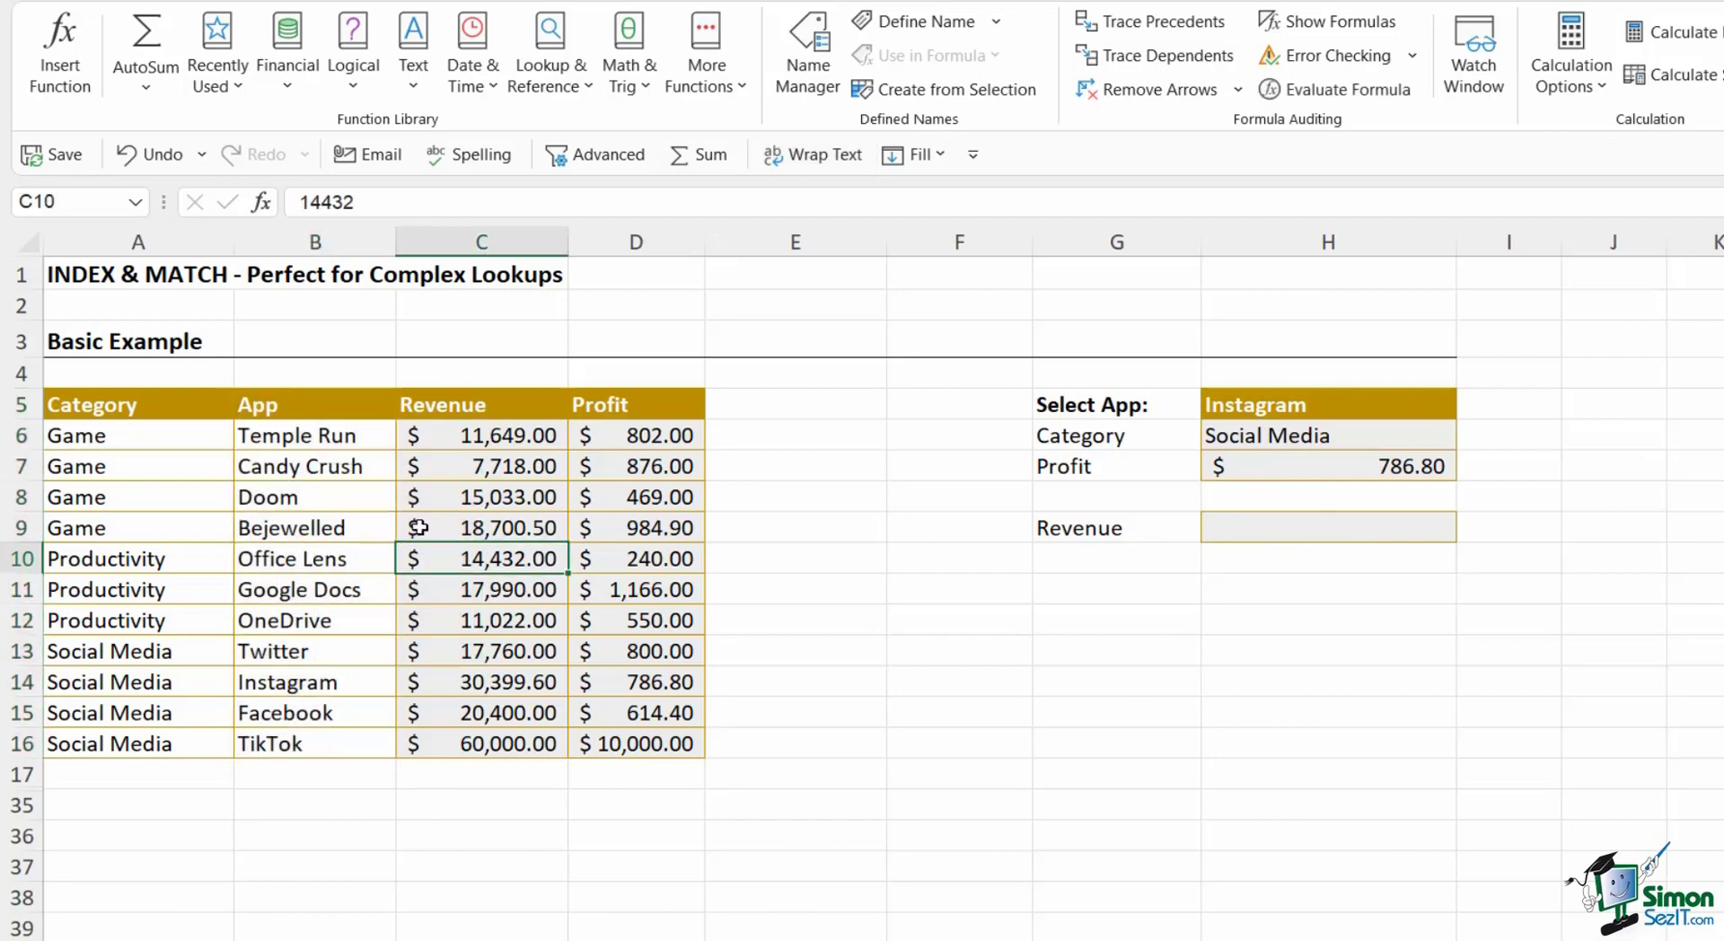
# Create named ranges from the table A5:D16 using only the top row labels as names.
pyautogui.moveTo(90, 405); pyautogui.dragTo(620, 738)
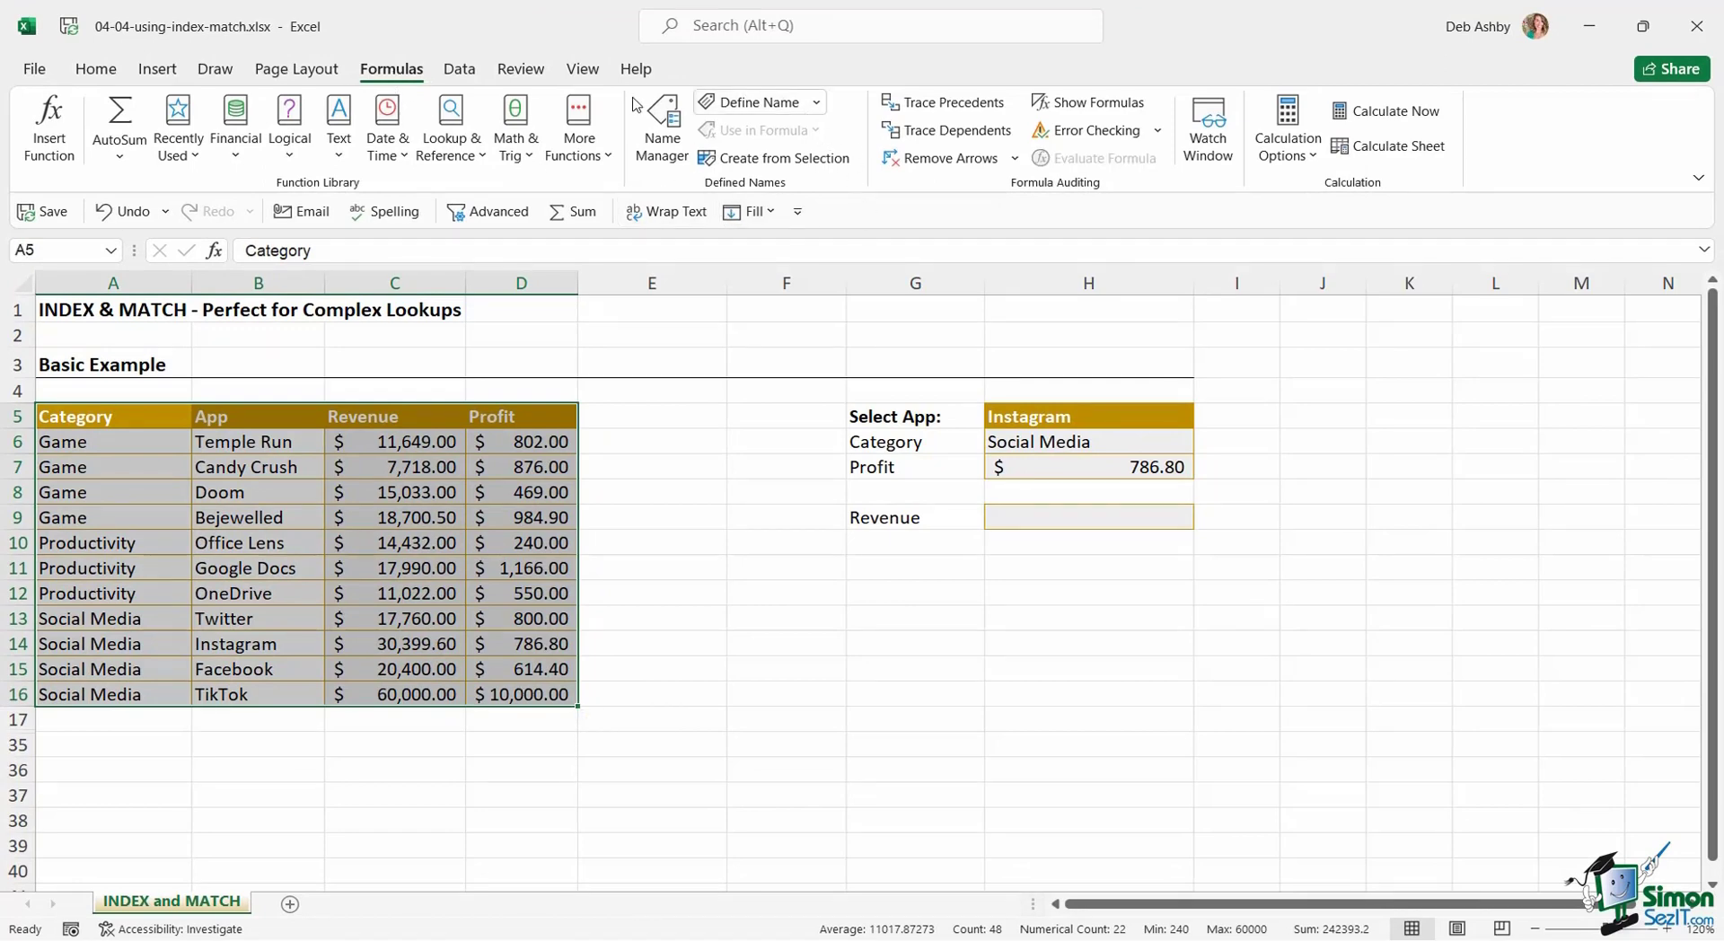
pyautogui.click(784, 162)
pyautogui.moveTo(925, 374); pyautogui.dragTo(770, 347)
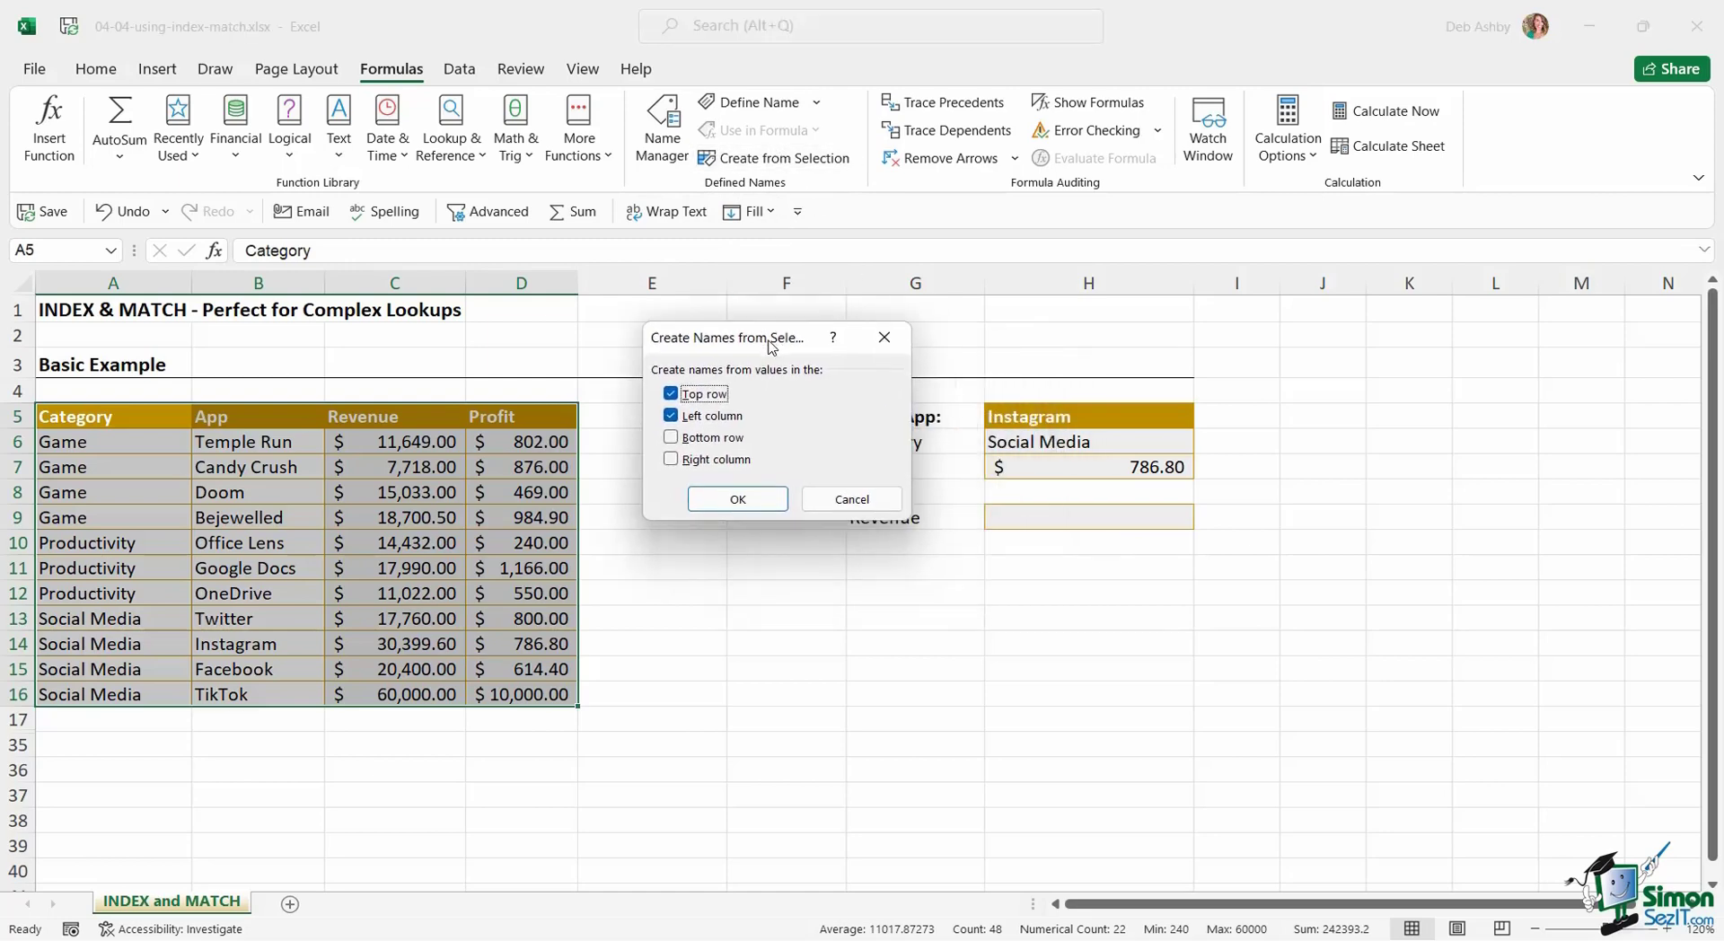
pyautogui.click(672, 416)
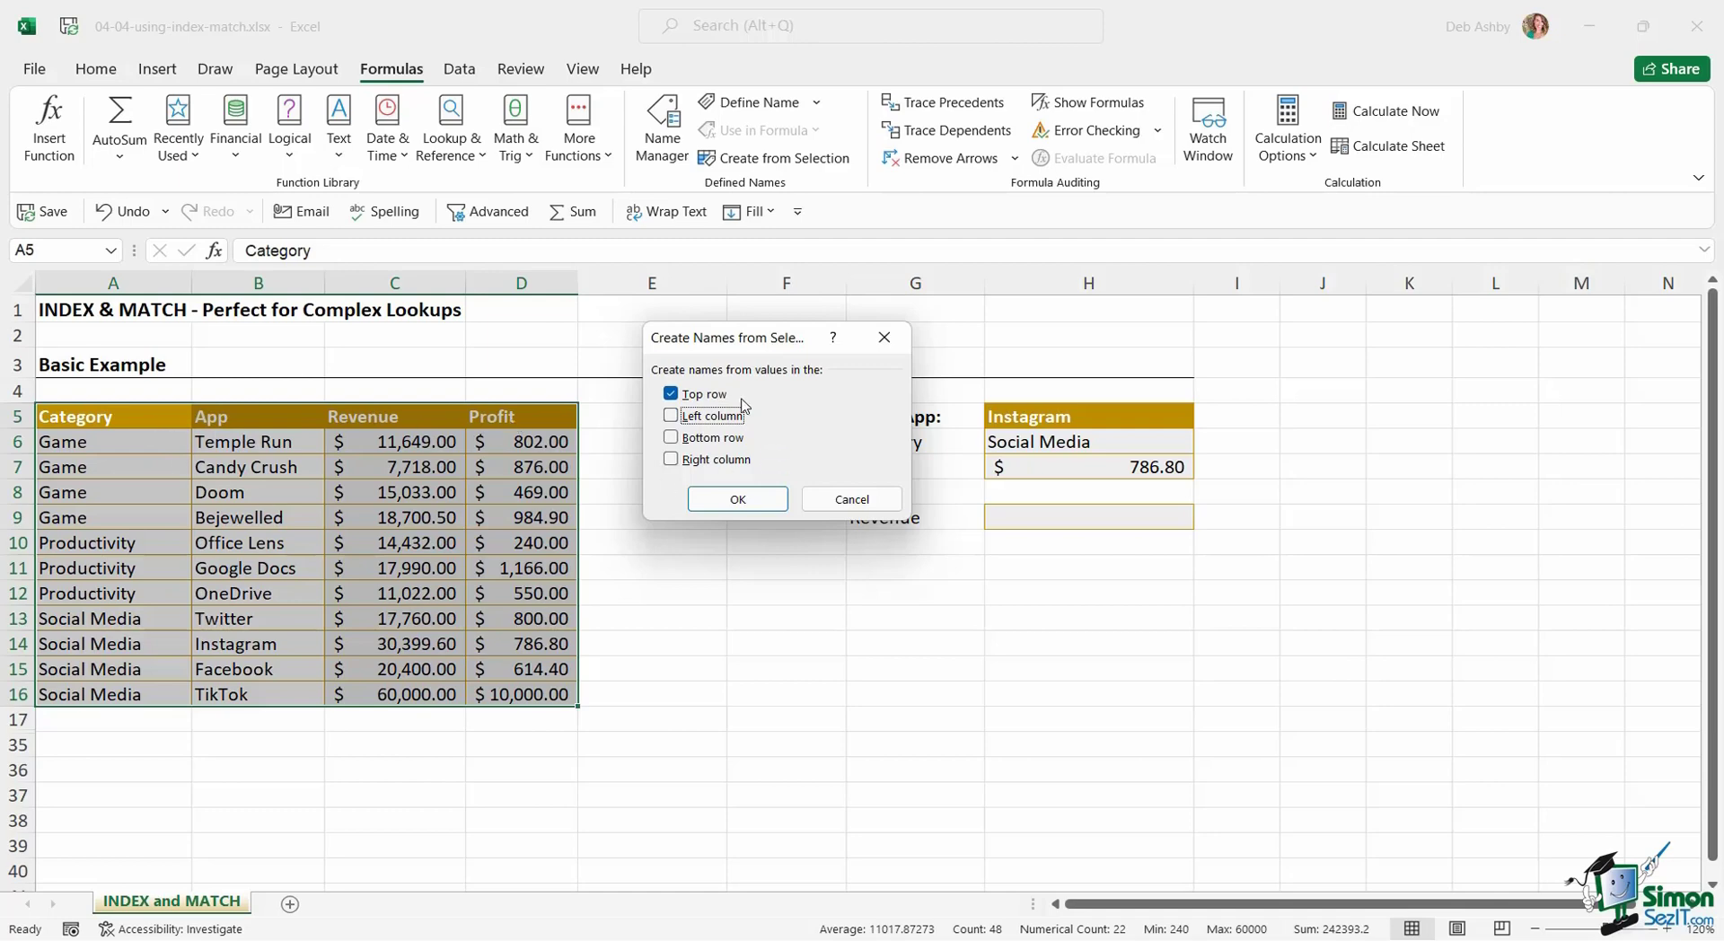
pyautogui.click(723, 500)
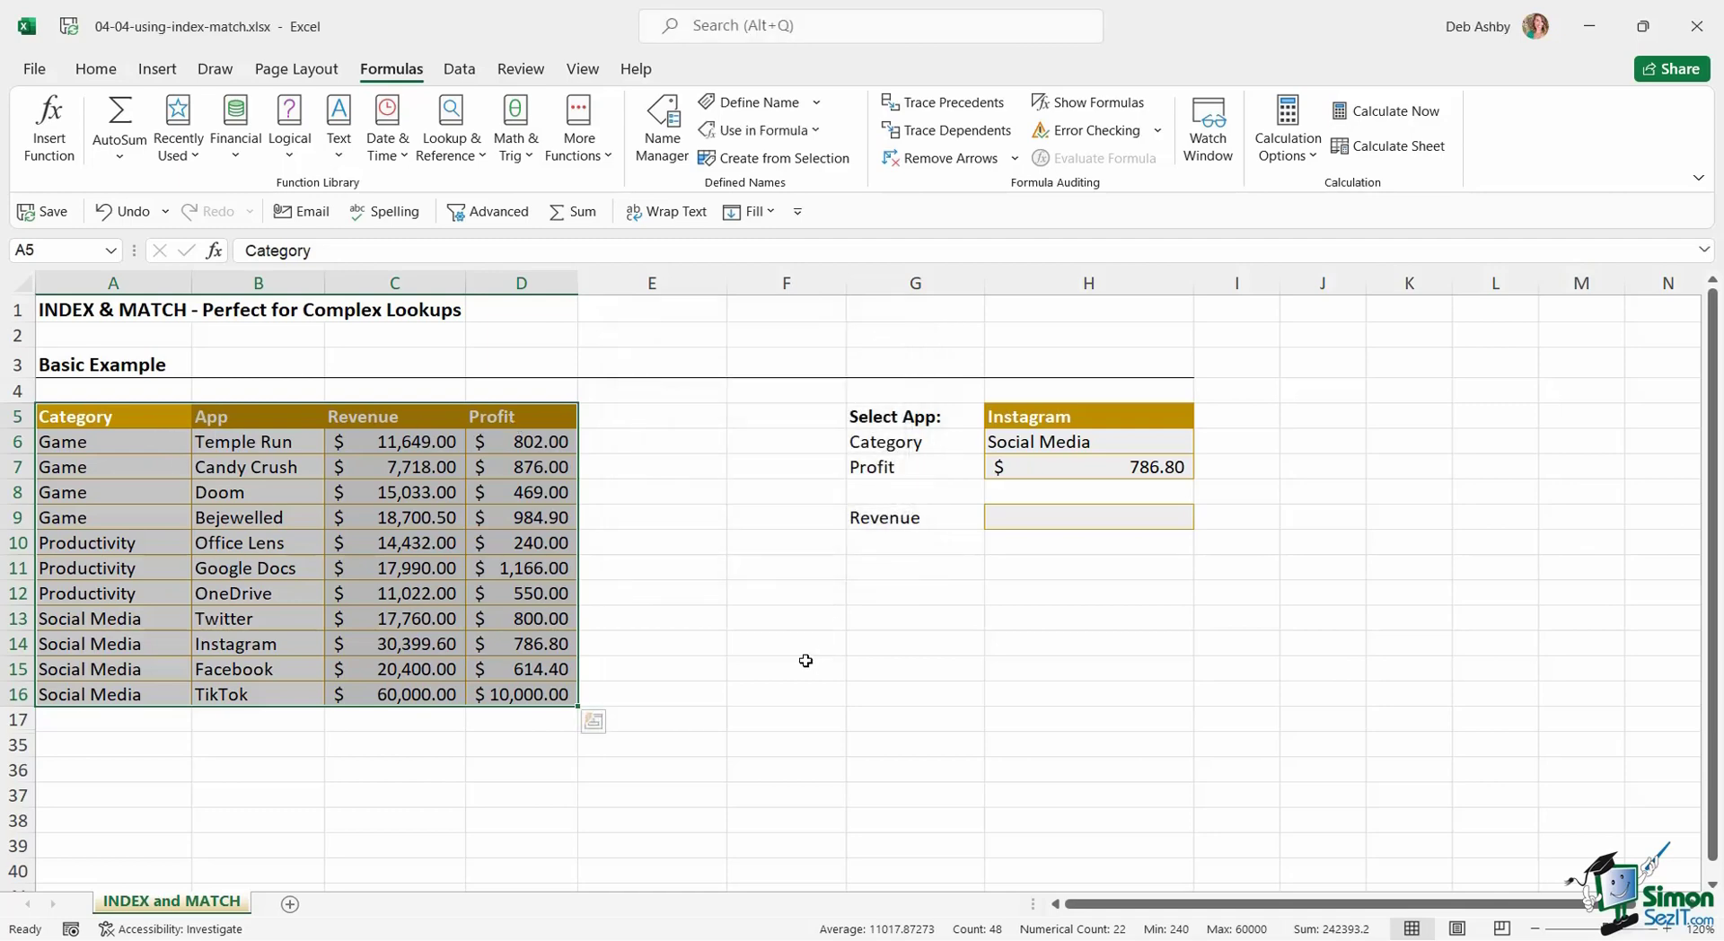
pyautogui.click(698, 527)
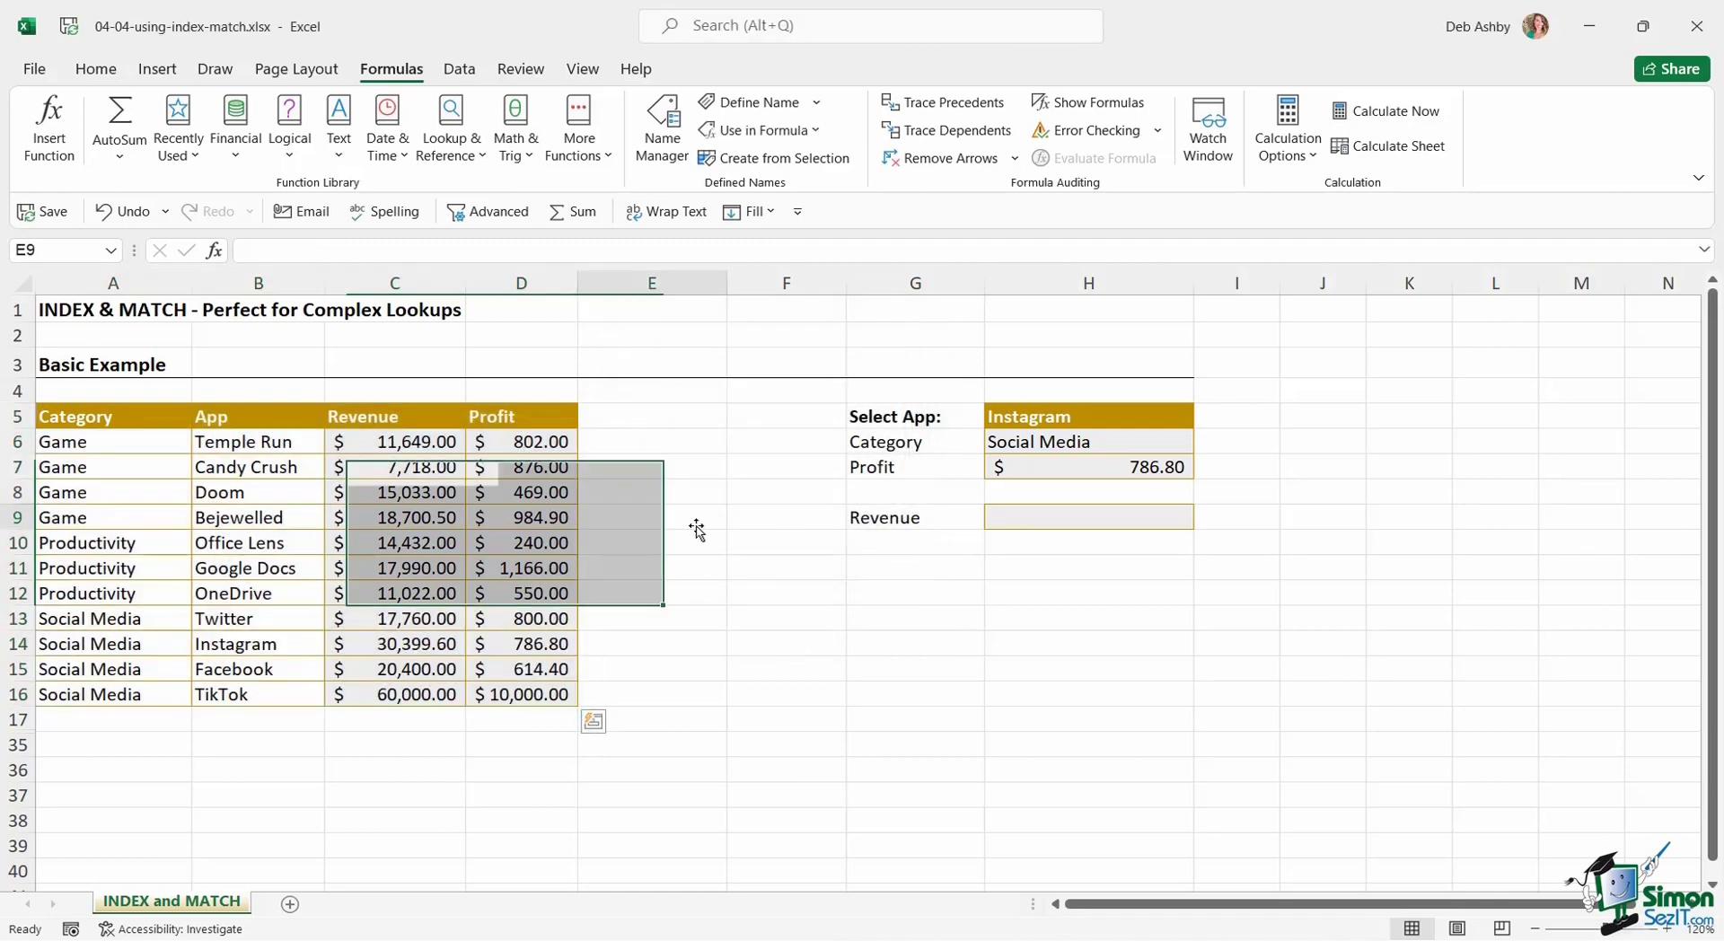
# Check the cells covered by the named ranges Category and Revenue.
pyautogui.click(113, 252)
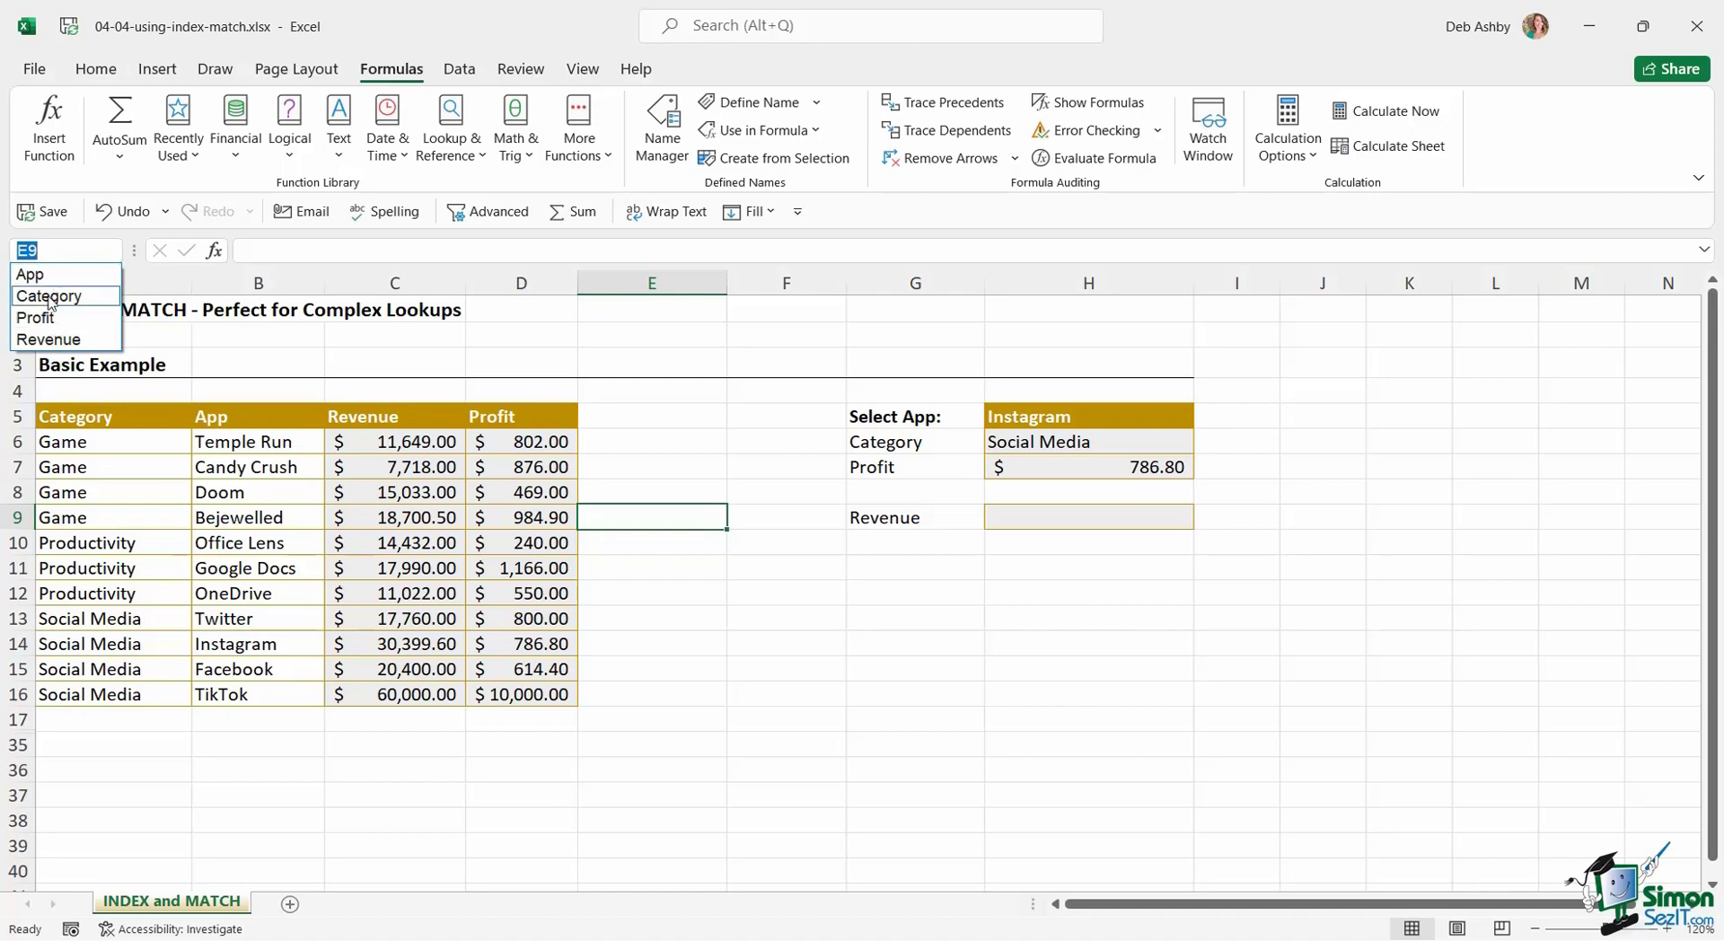
pyautogui.click(50, 297)
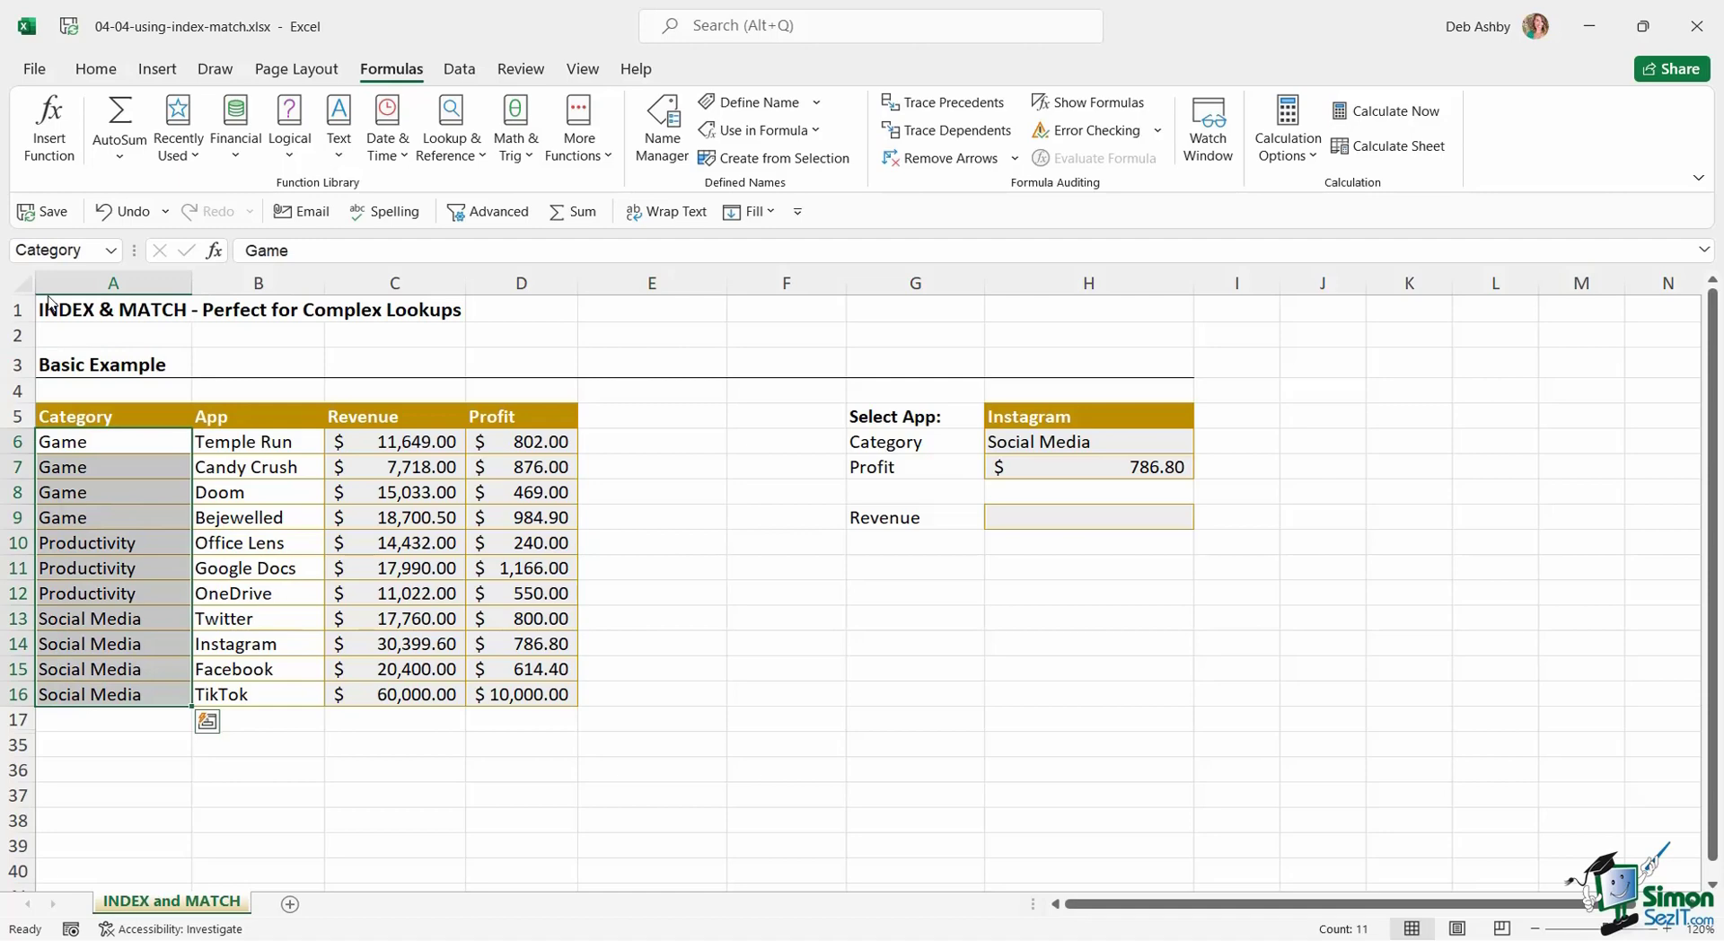
pyautogui.click(111, 250)
pyautogui.click(66, 342)
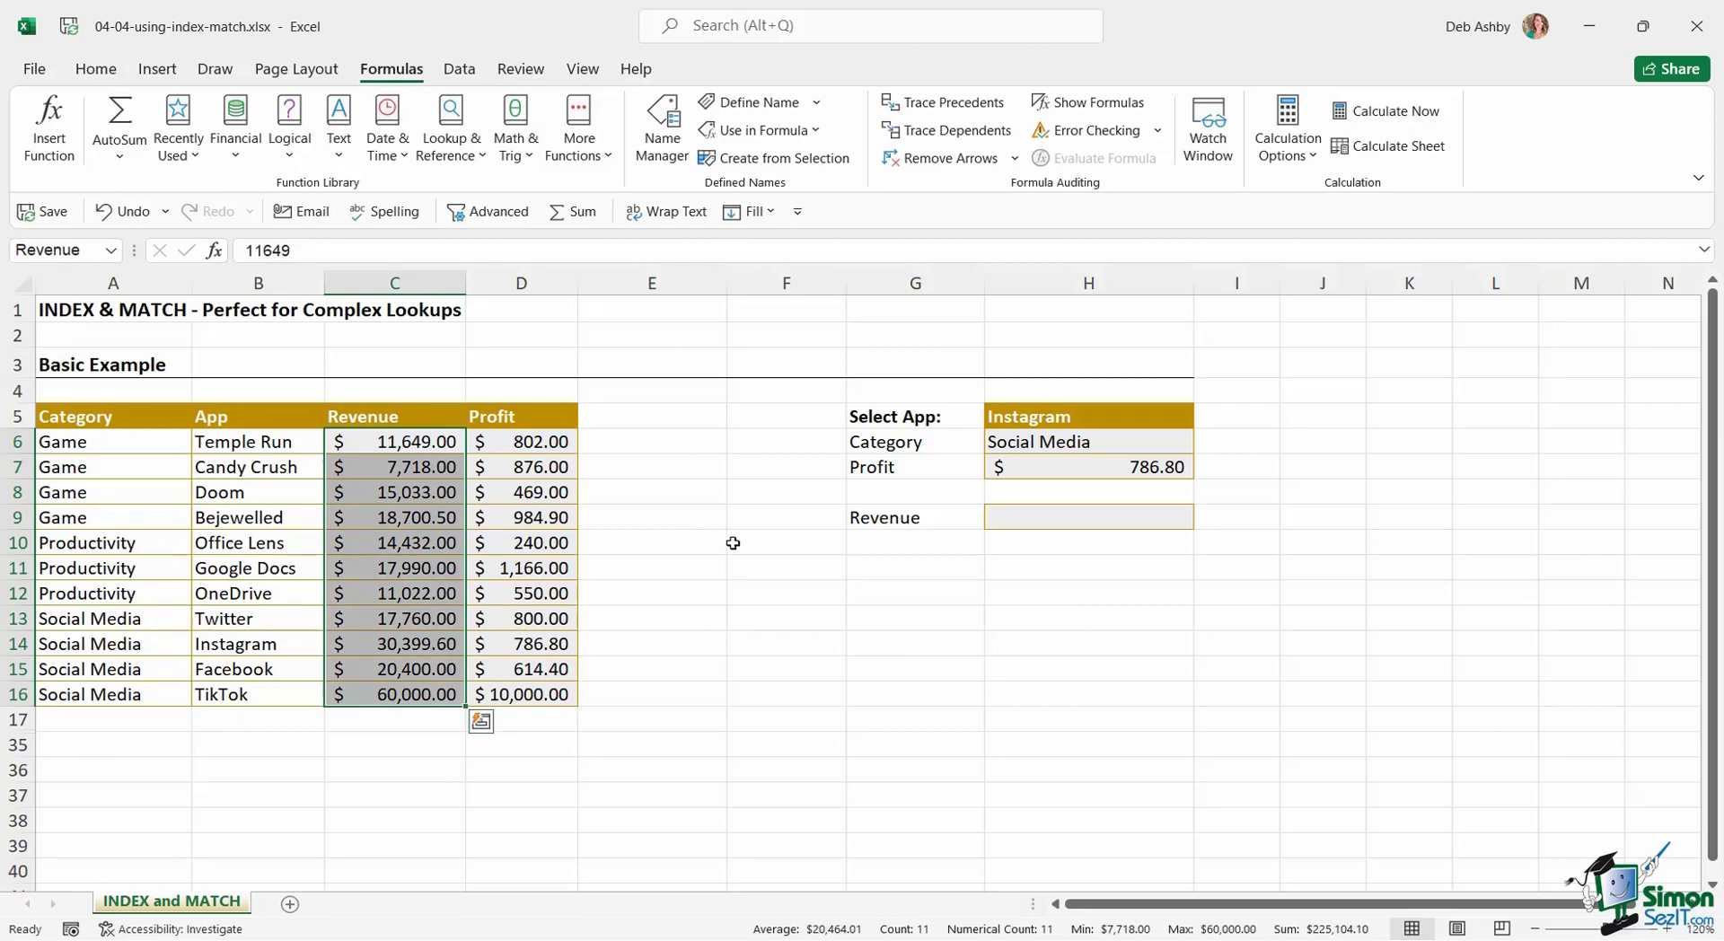
# Begin an INDEX formula in the Revenue result cell H9 with the named range Revenue as the array.
pyautogui.click(1015, 518)
pyautogui.write('=INDEX(')
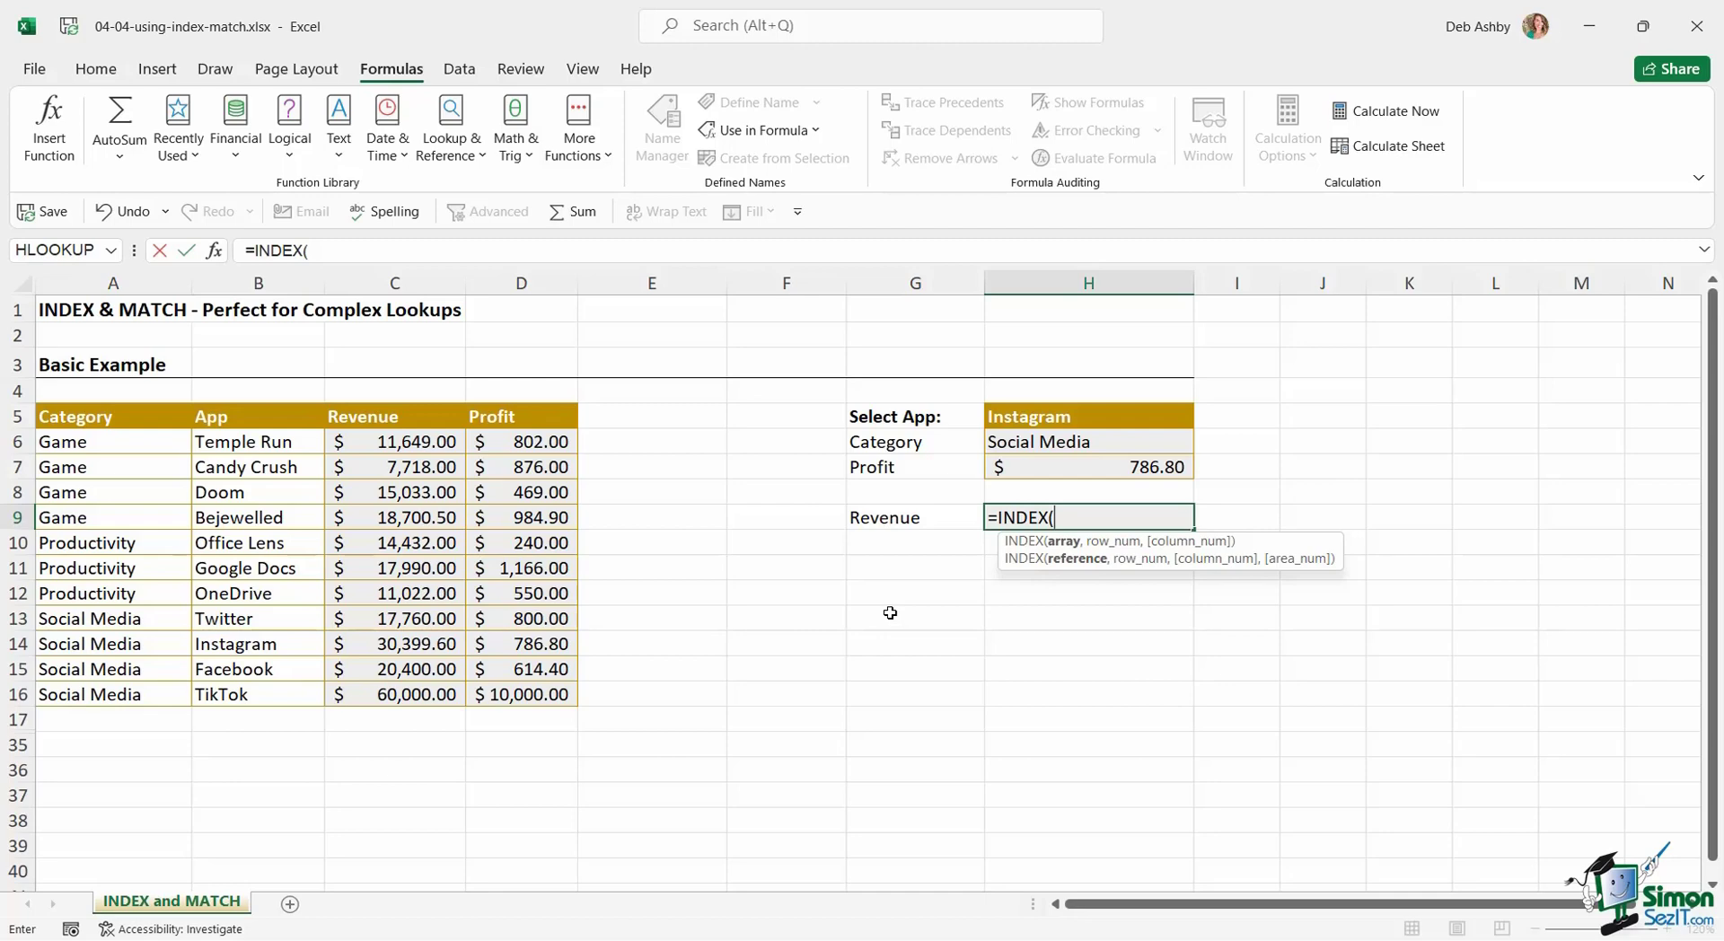
pyautogui.press('F3')
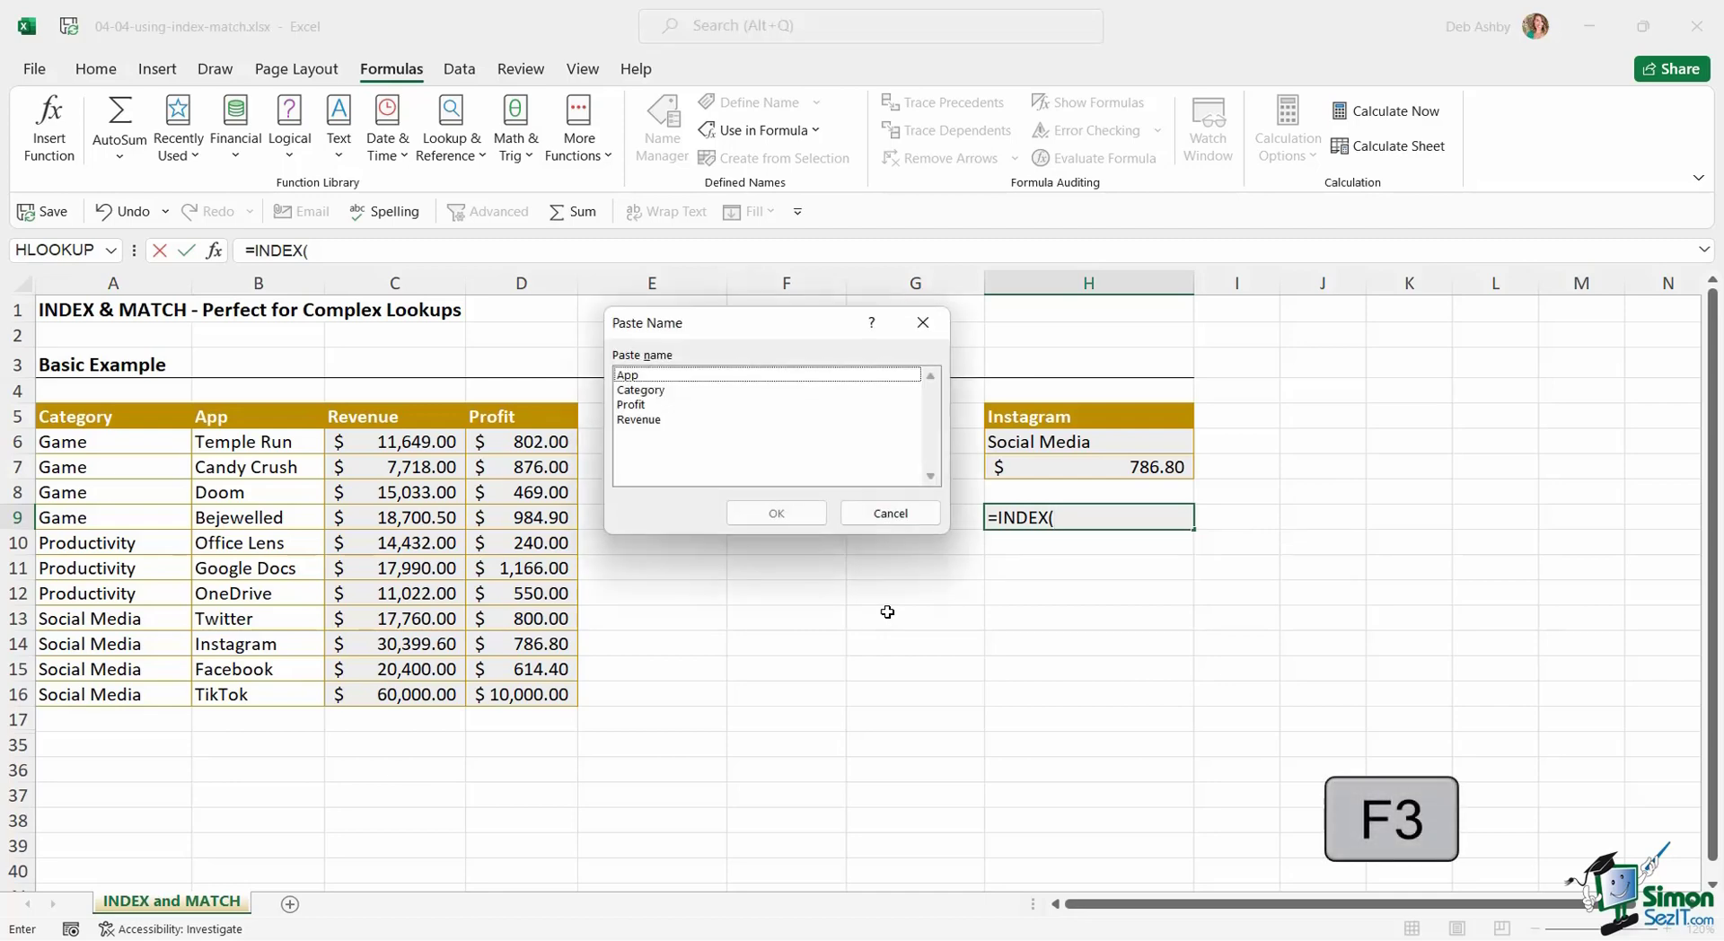
pyautogui.click(672, 430)
pyautogui.click(794, 517)
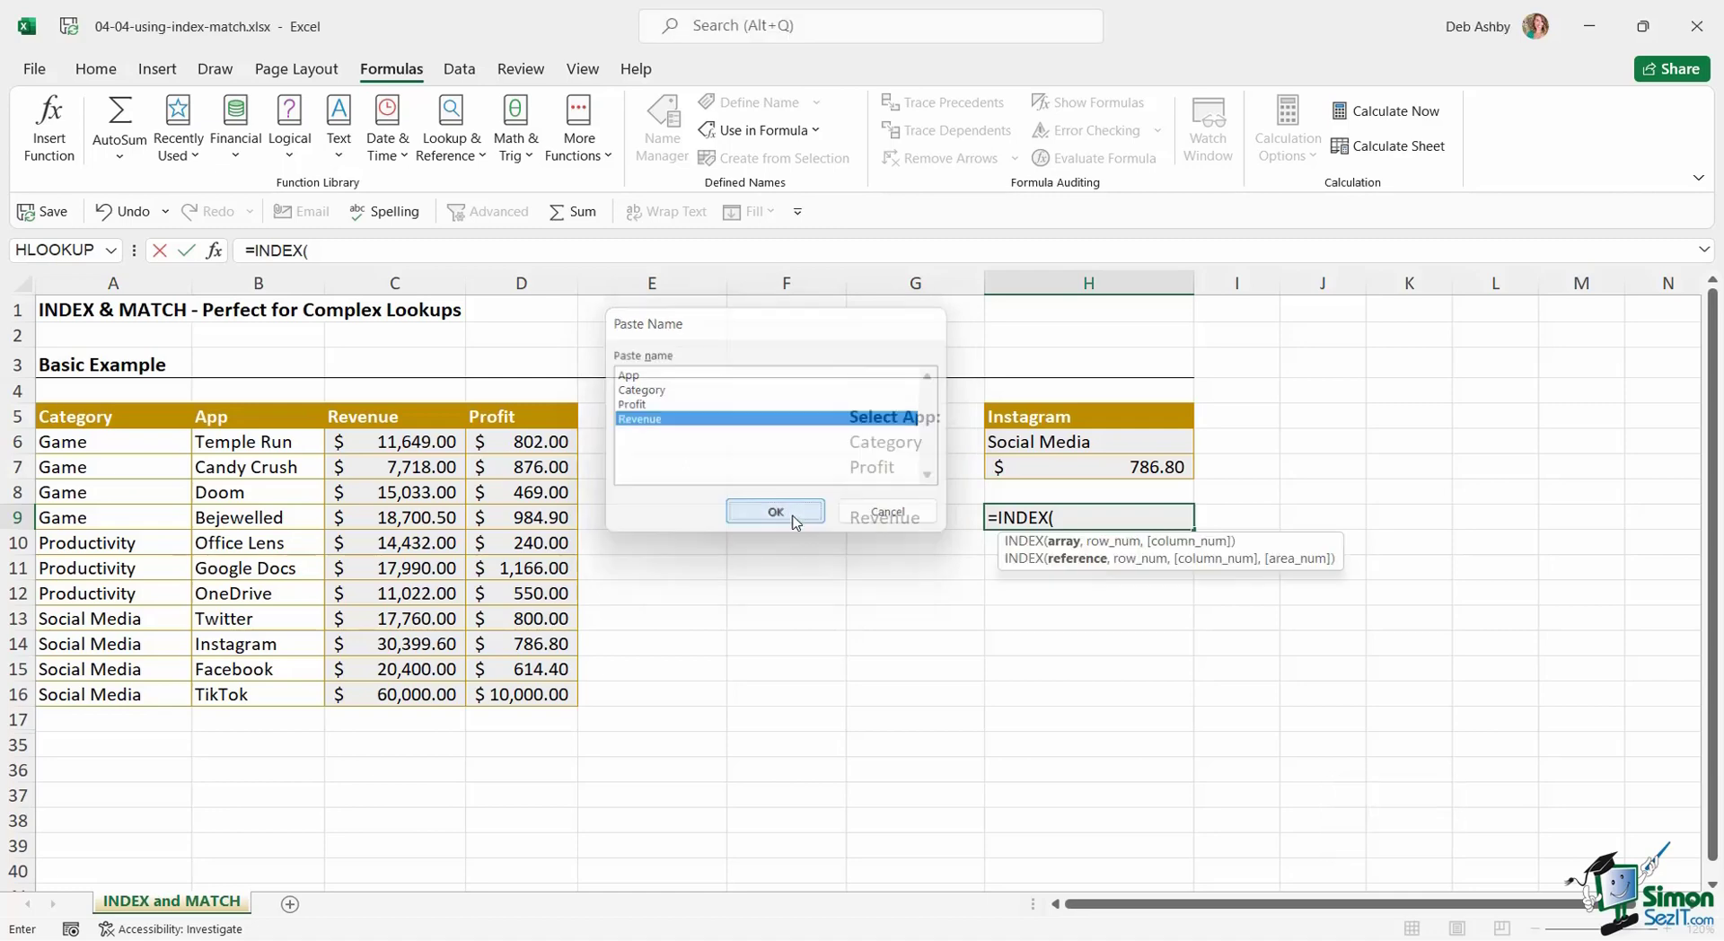
# Complete the Revenue formula in H9 with a nested MATCH that looks up H5 in the named range App with exact match 0.
pyautogui.write(',match')
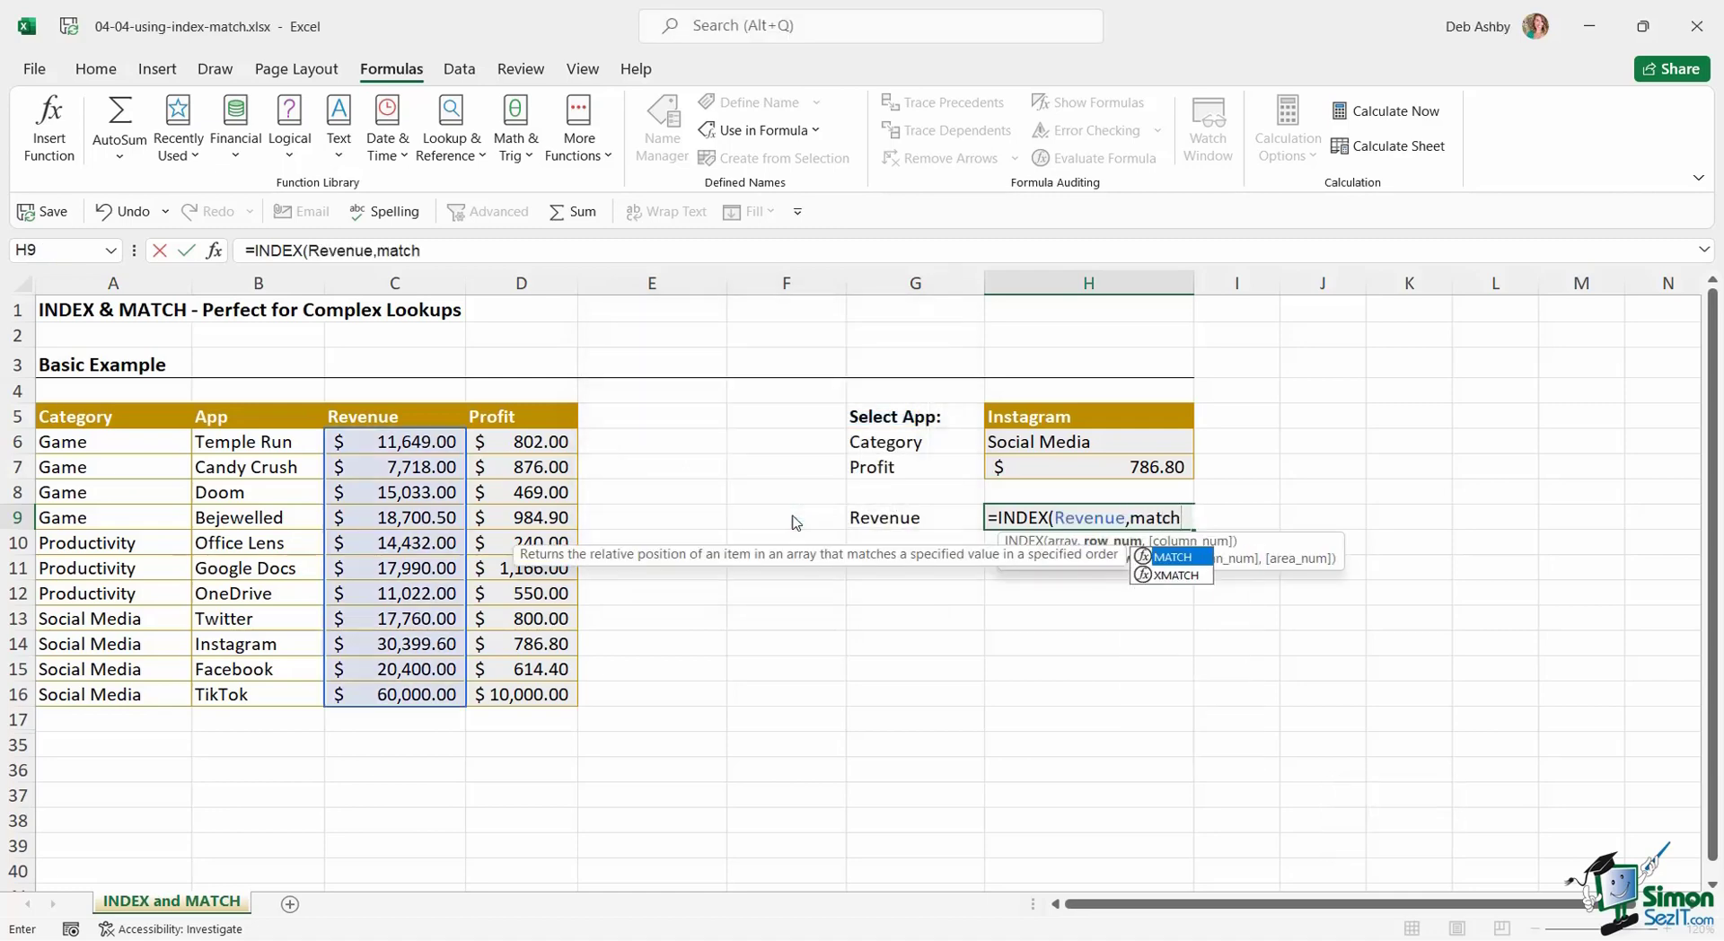
pyautogui.press('Tab')
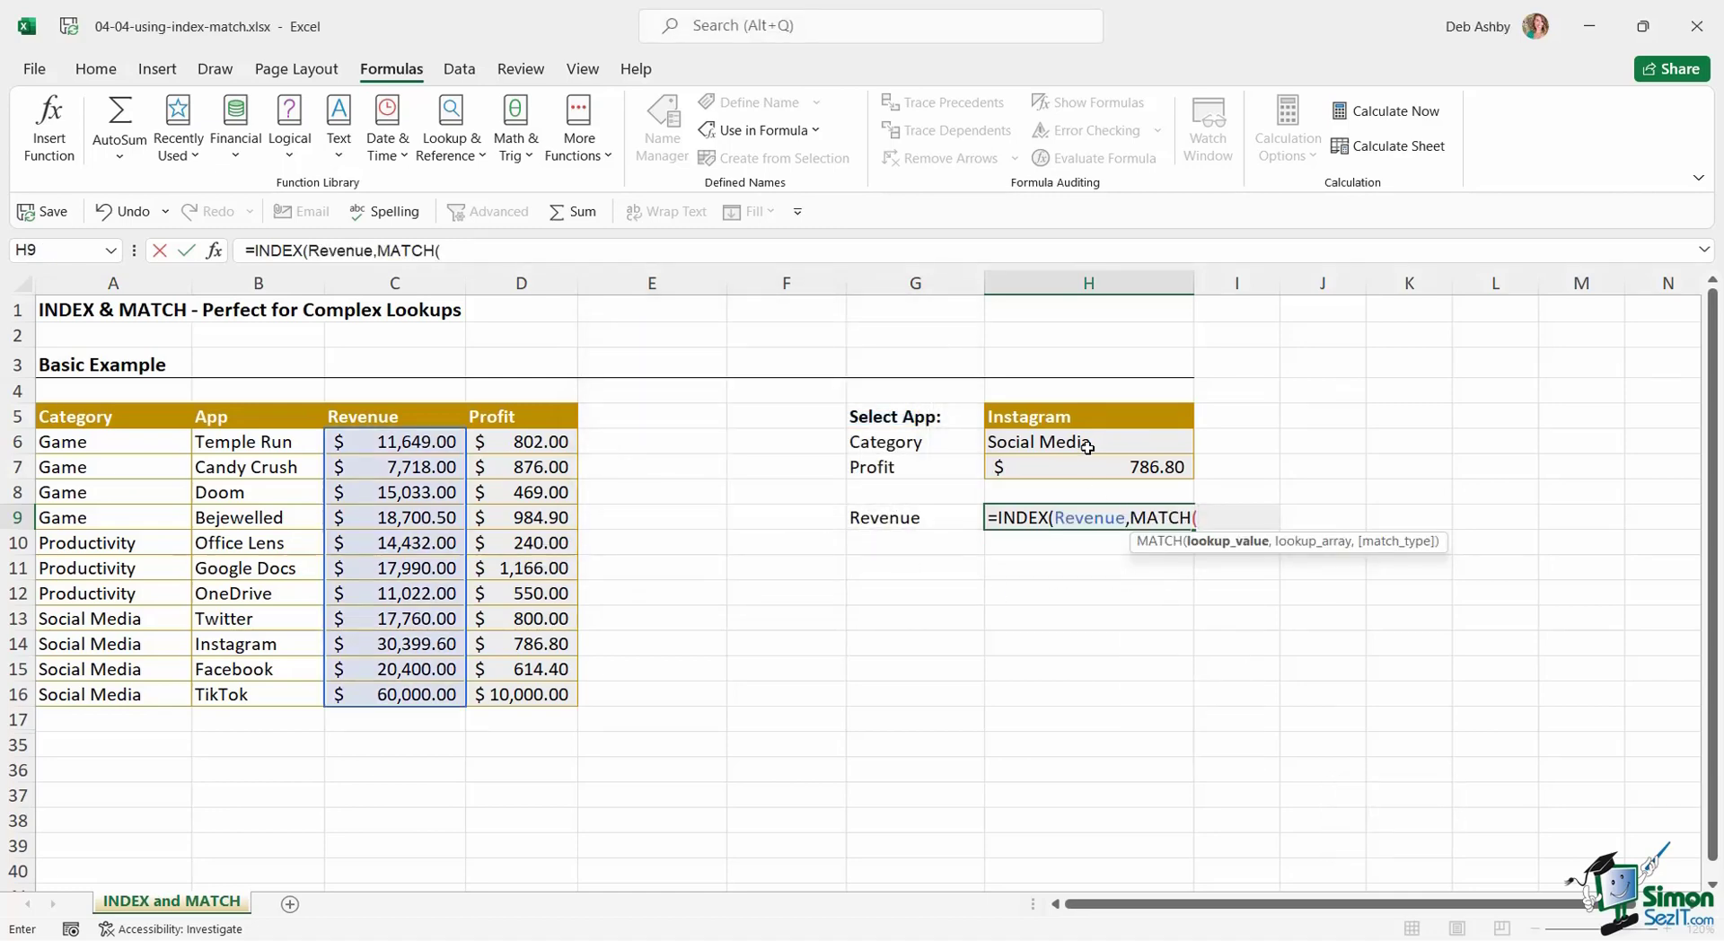
pyautogui.click(1081, 416)
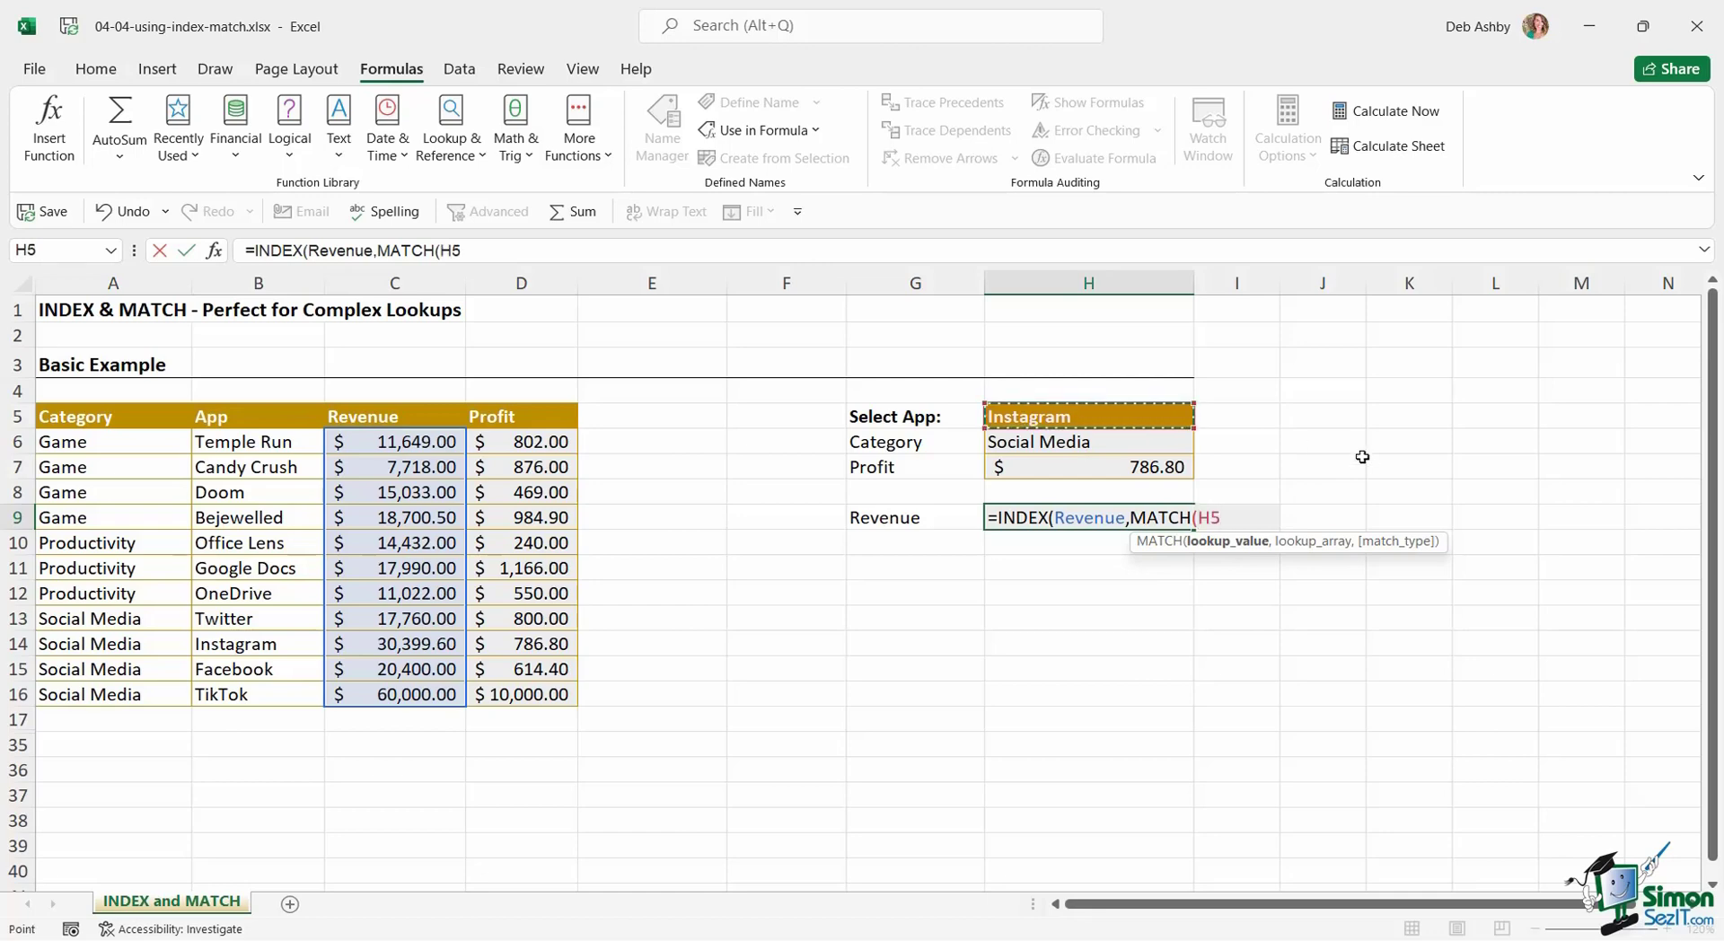
pyautogui.write(',')
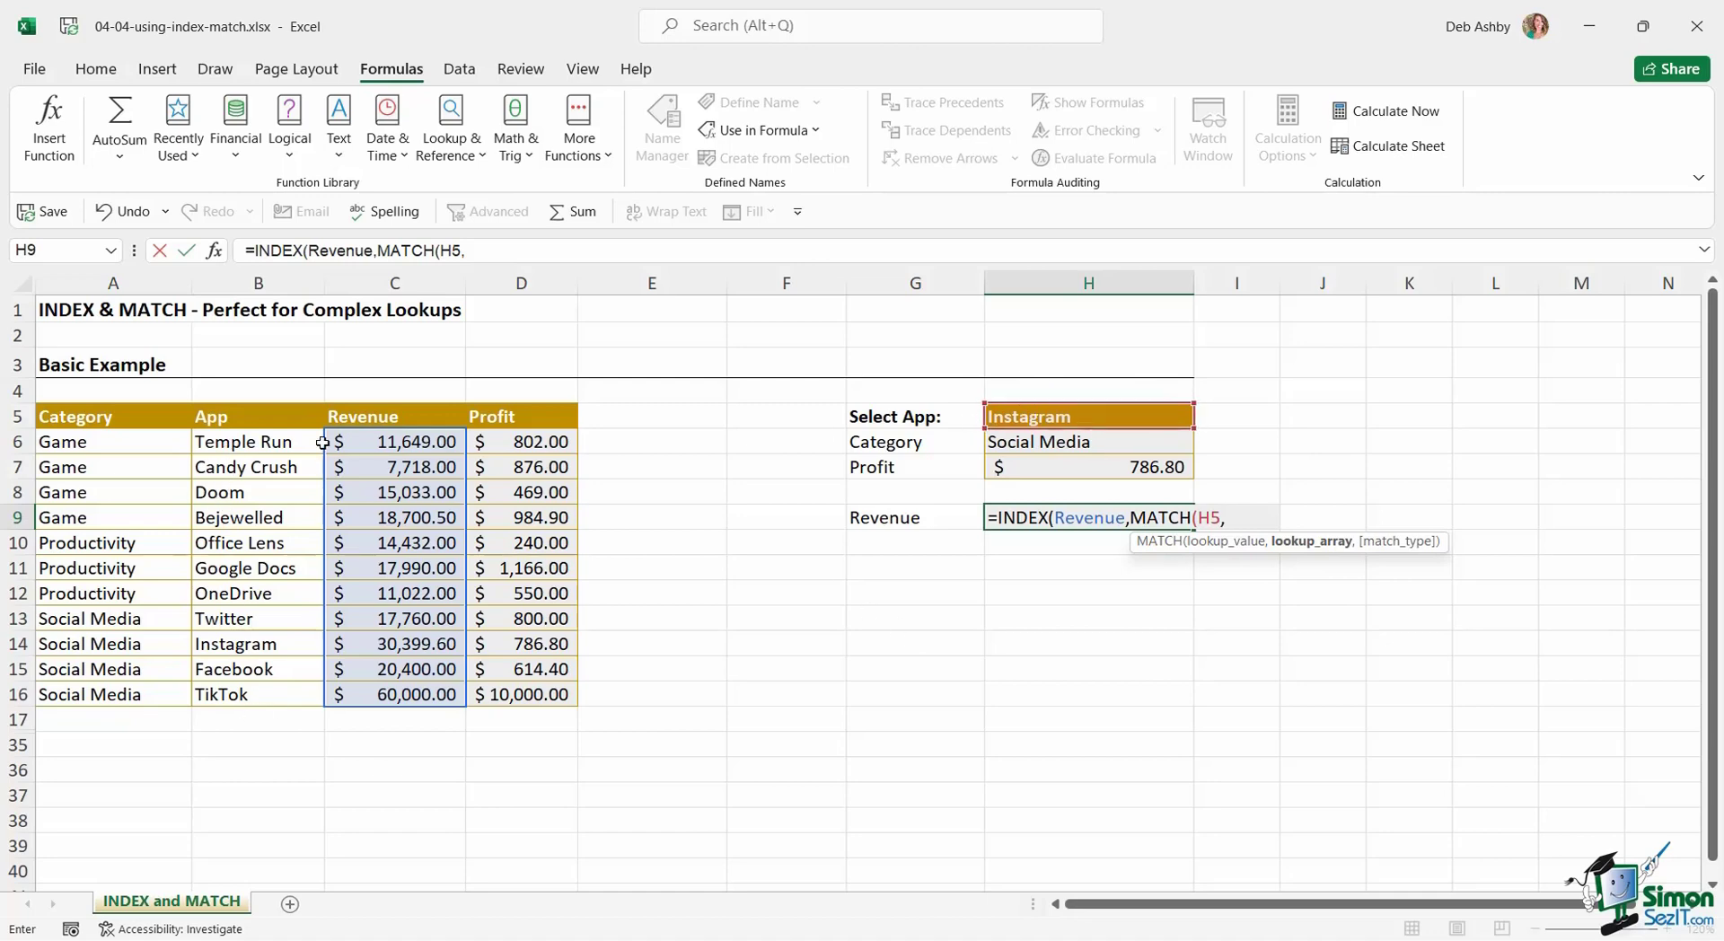
pyautogui.press('F3')
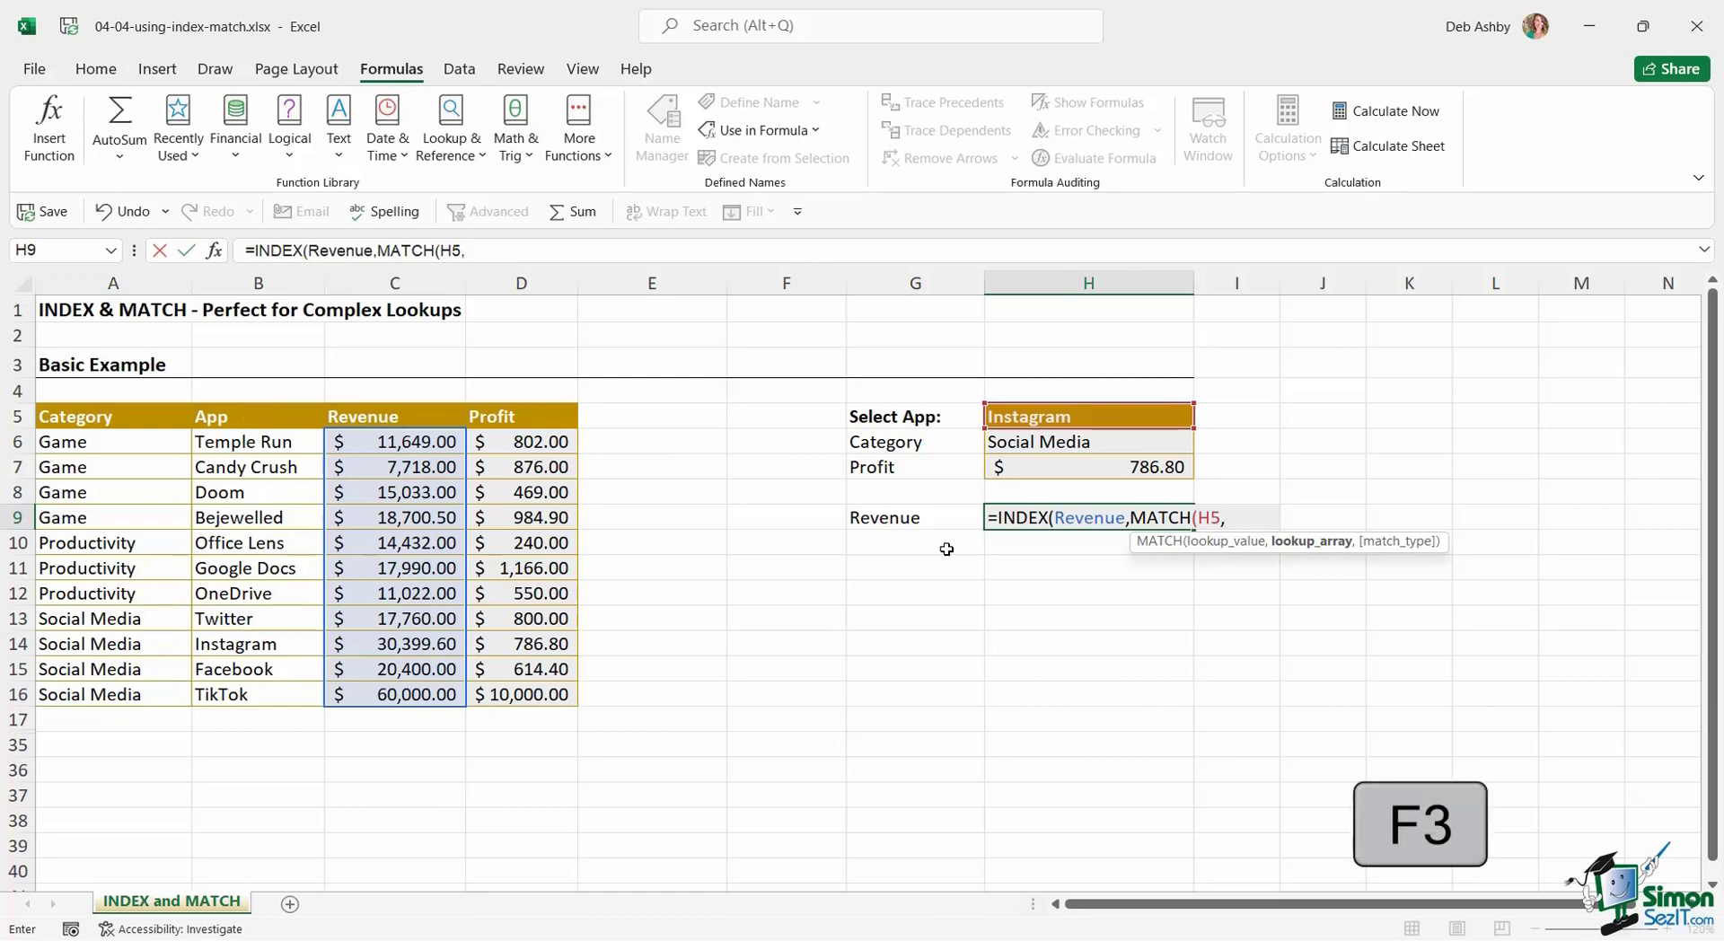
pyautogui.press('F3')
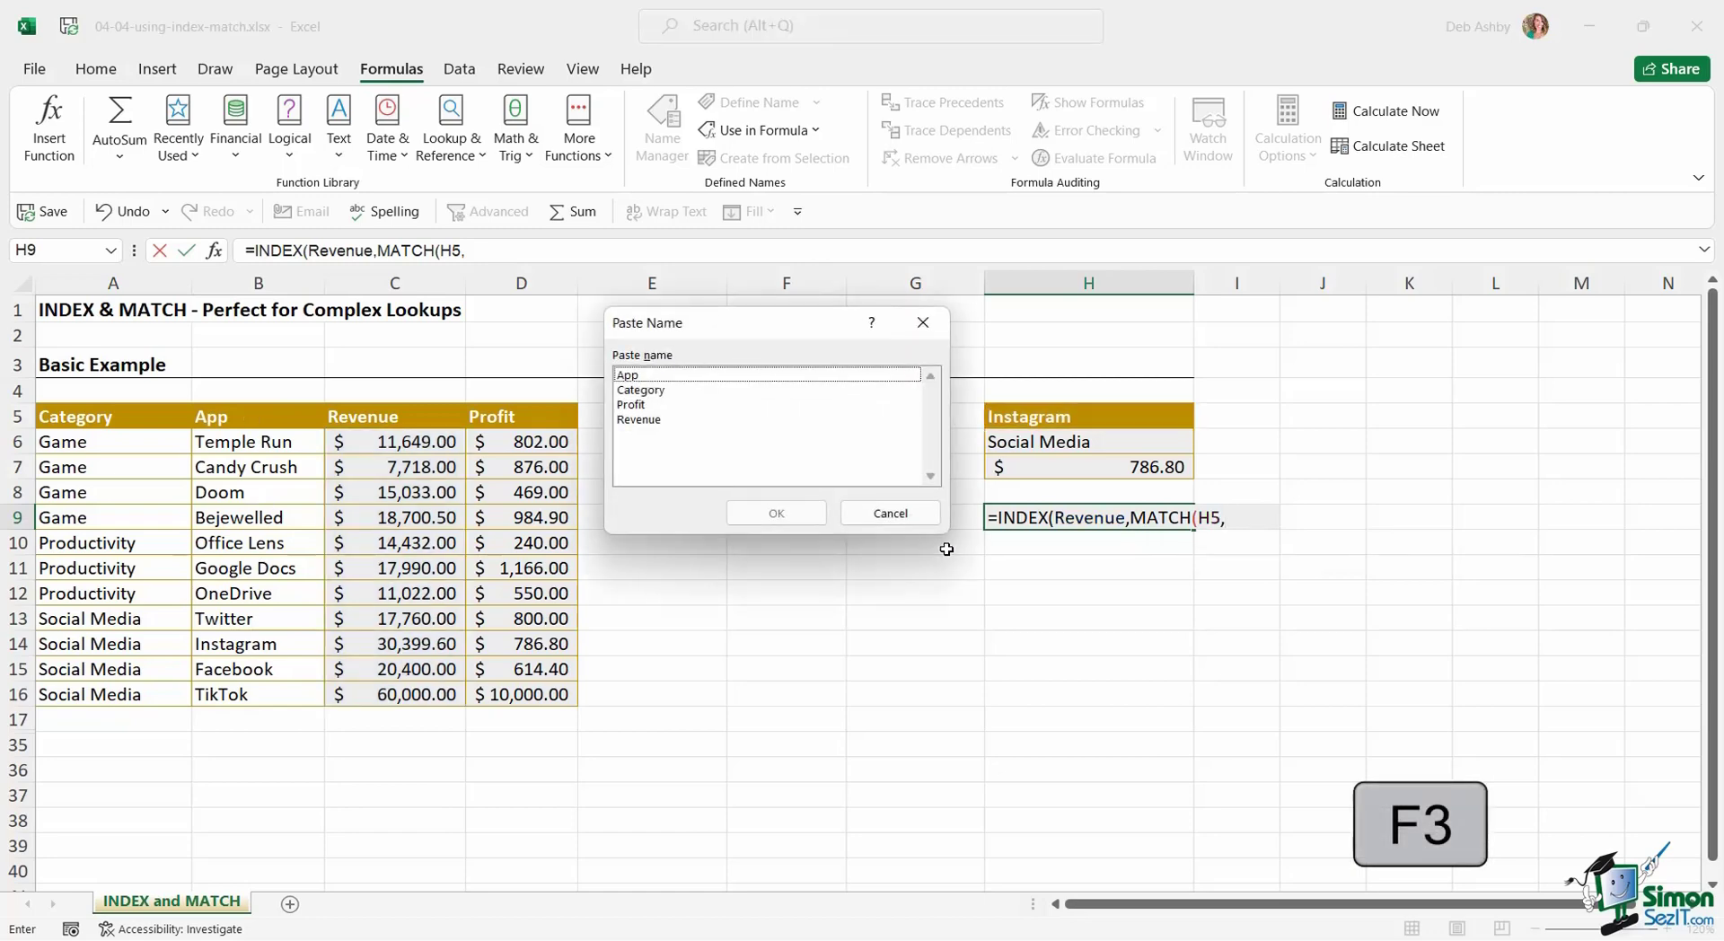
pyautogui.doubleClick(662, 378)
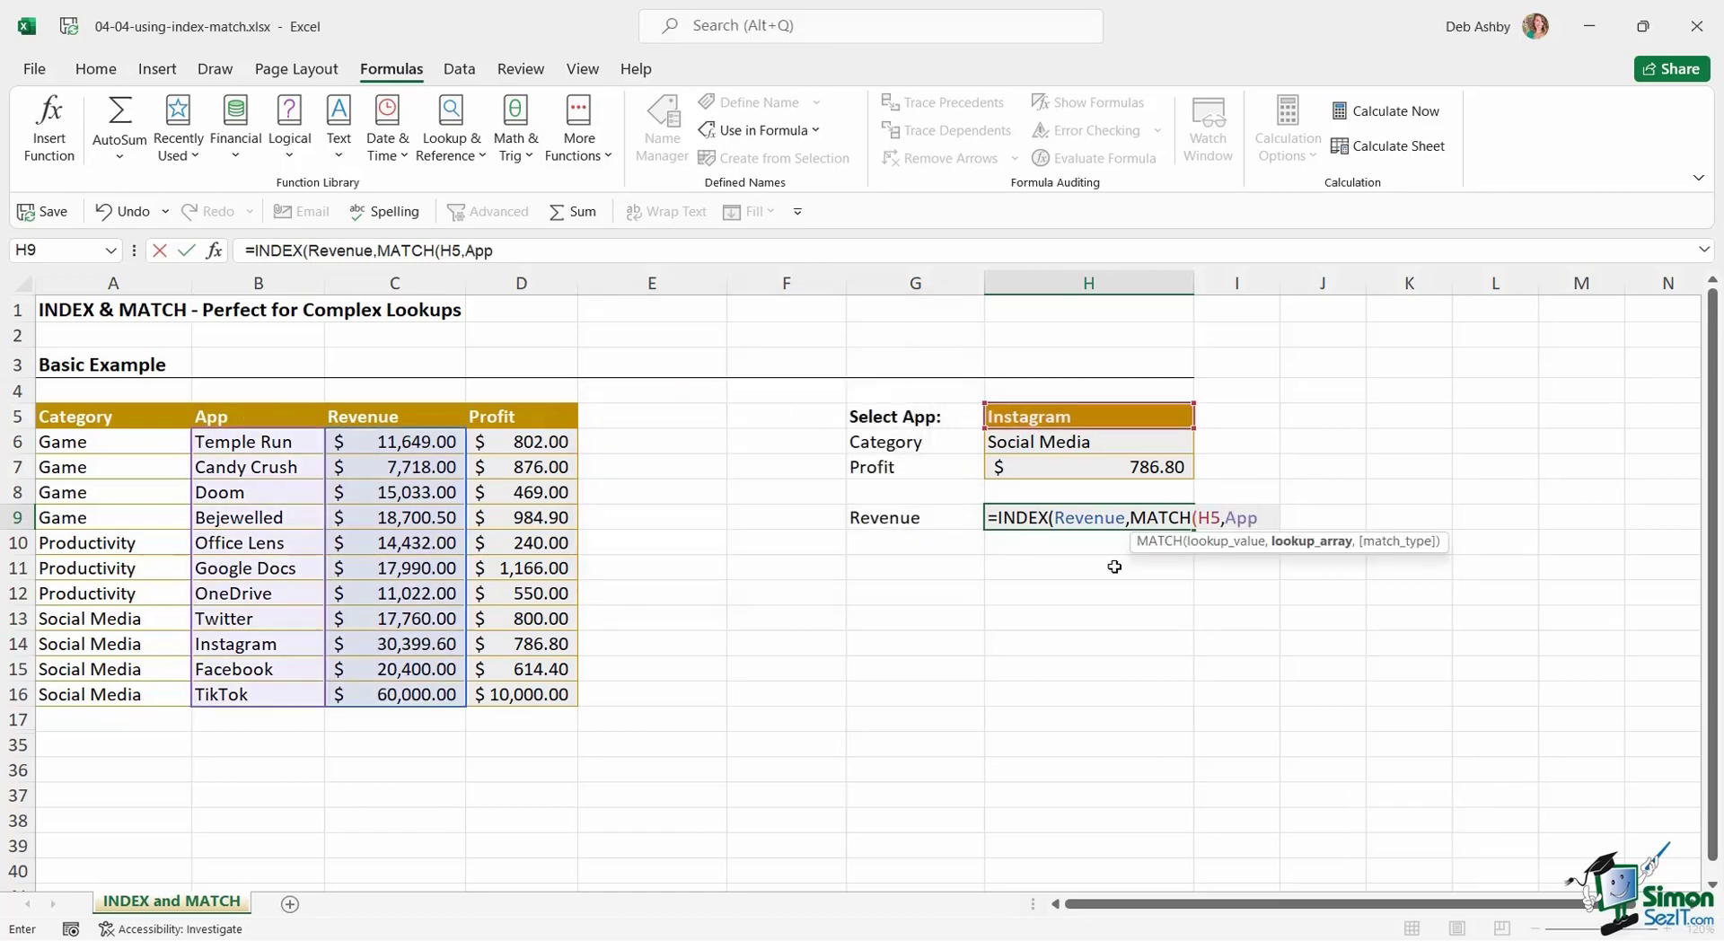
pyautogui.write(',')
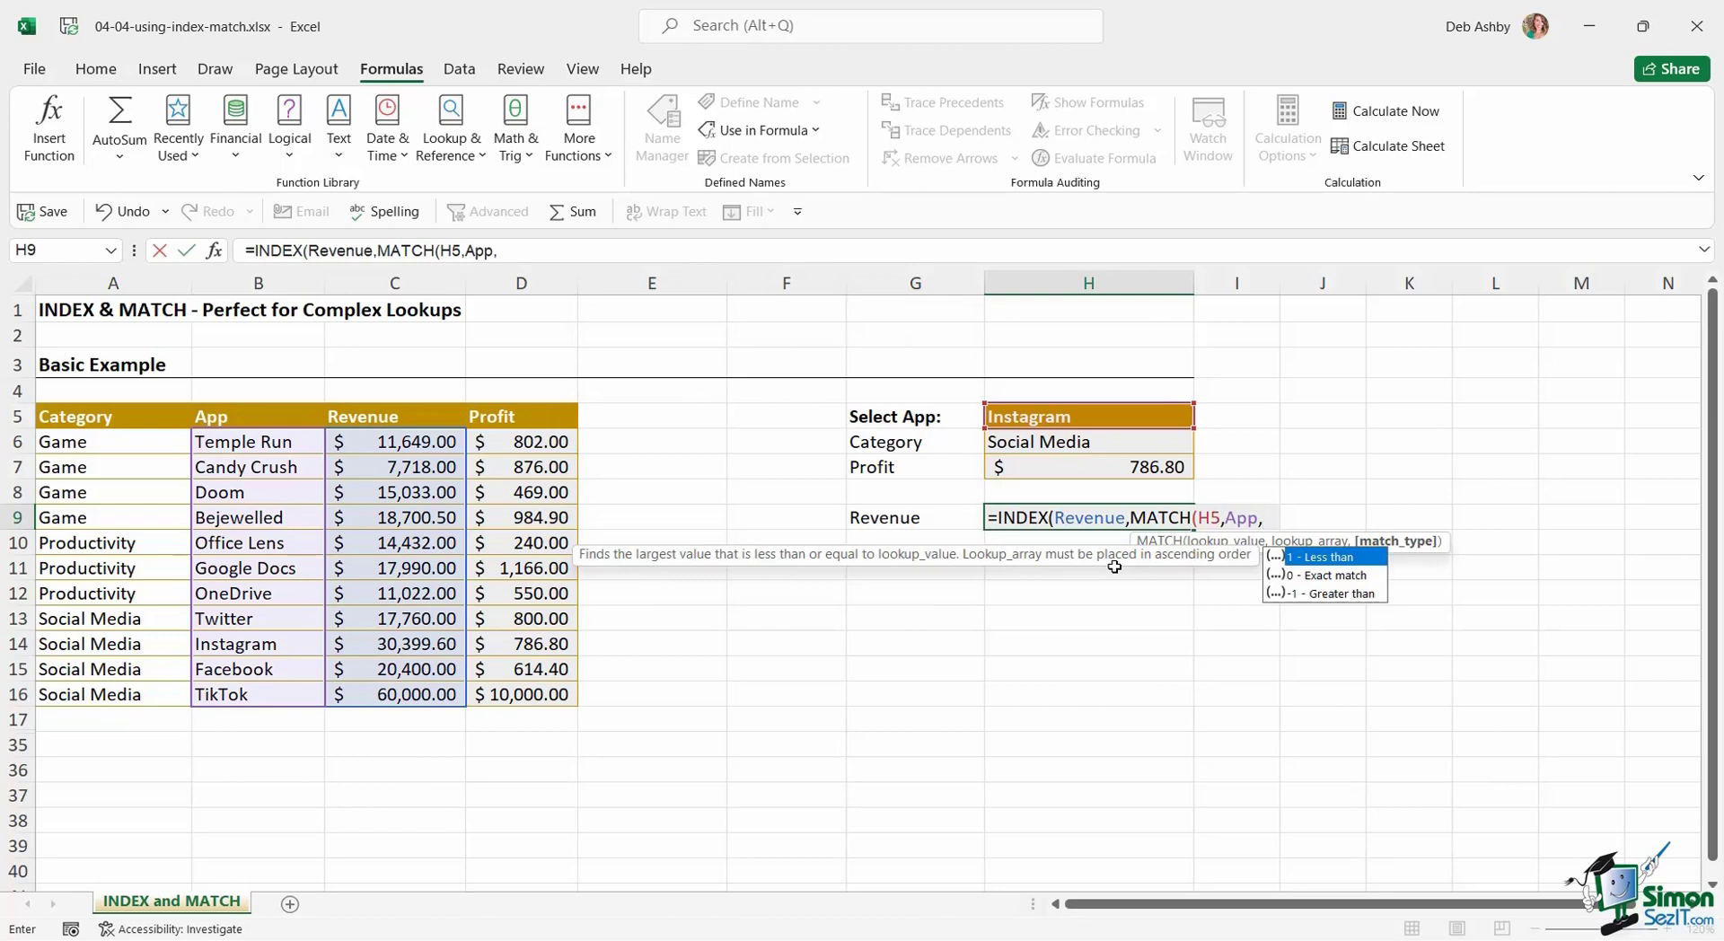
pyautogui.write('0)')
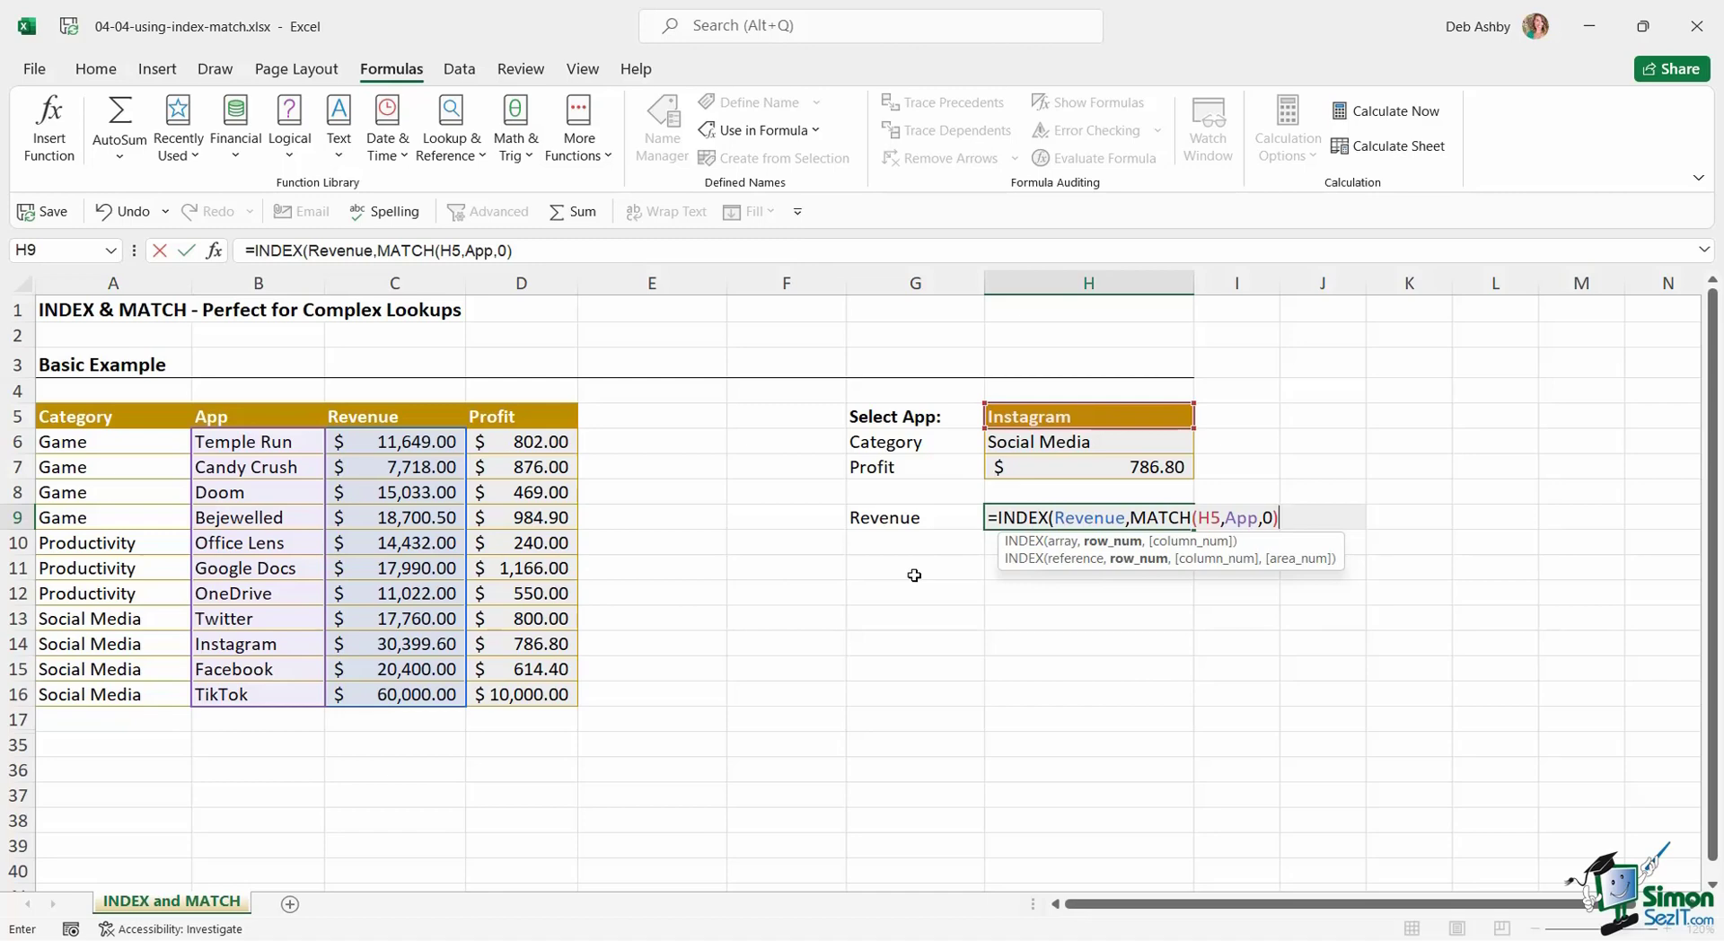
pyautogui.write(')')
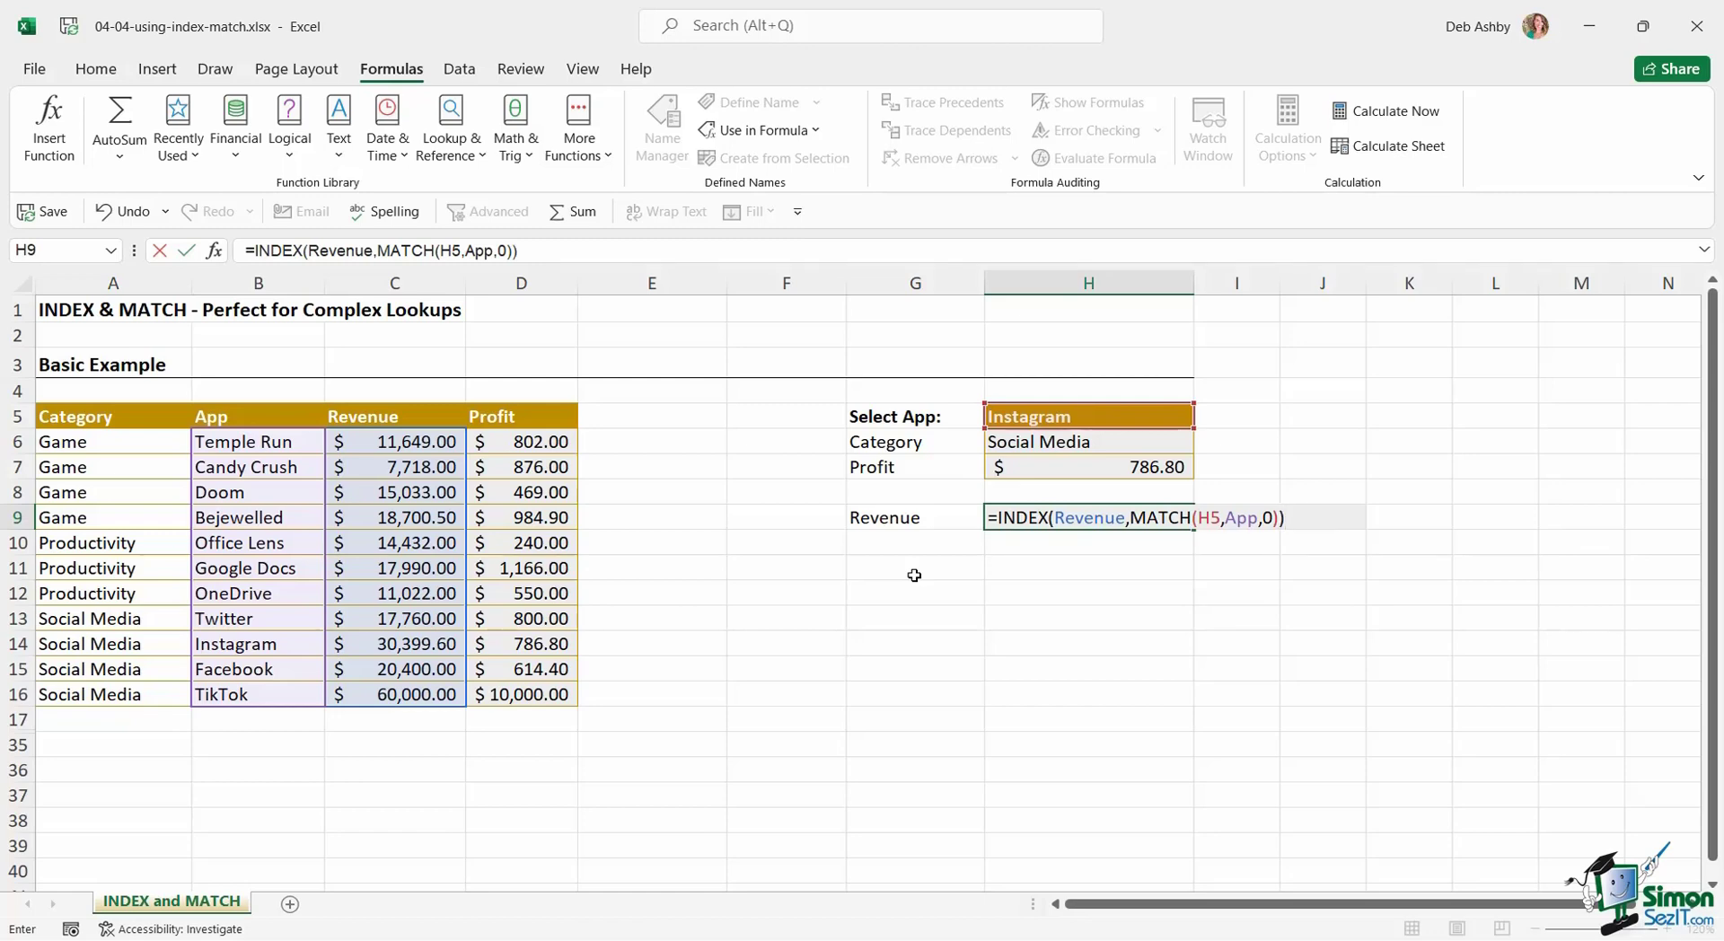
pyautogui.press('Return')
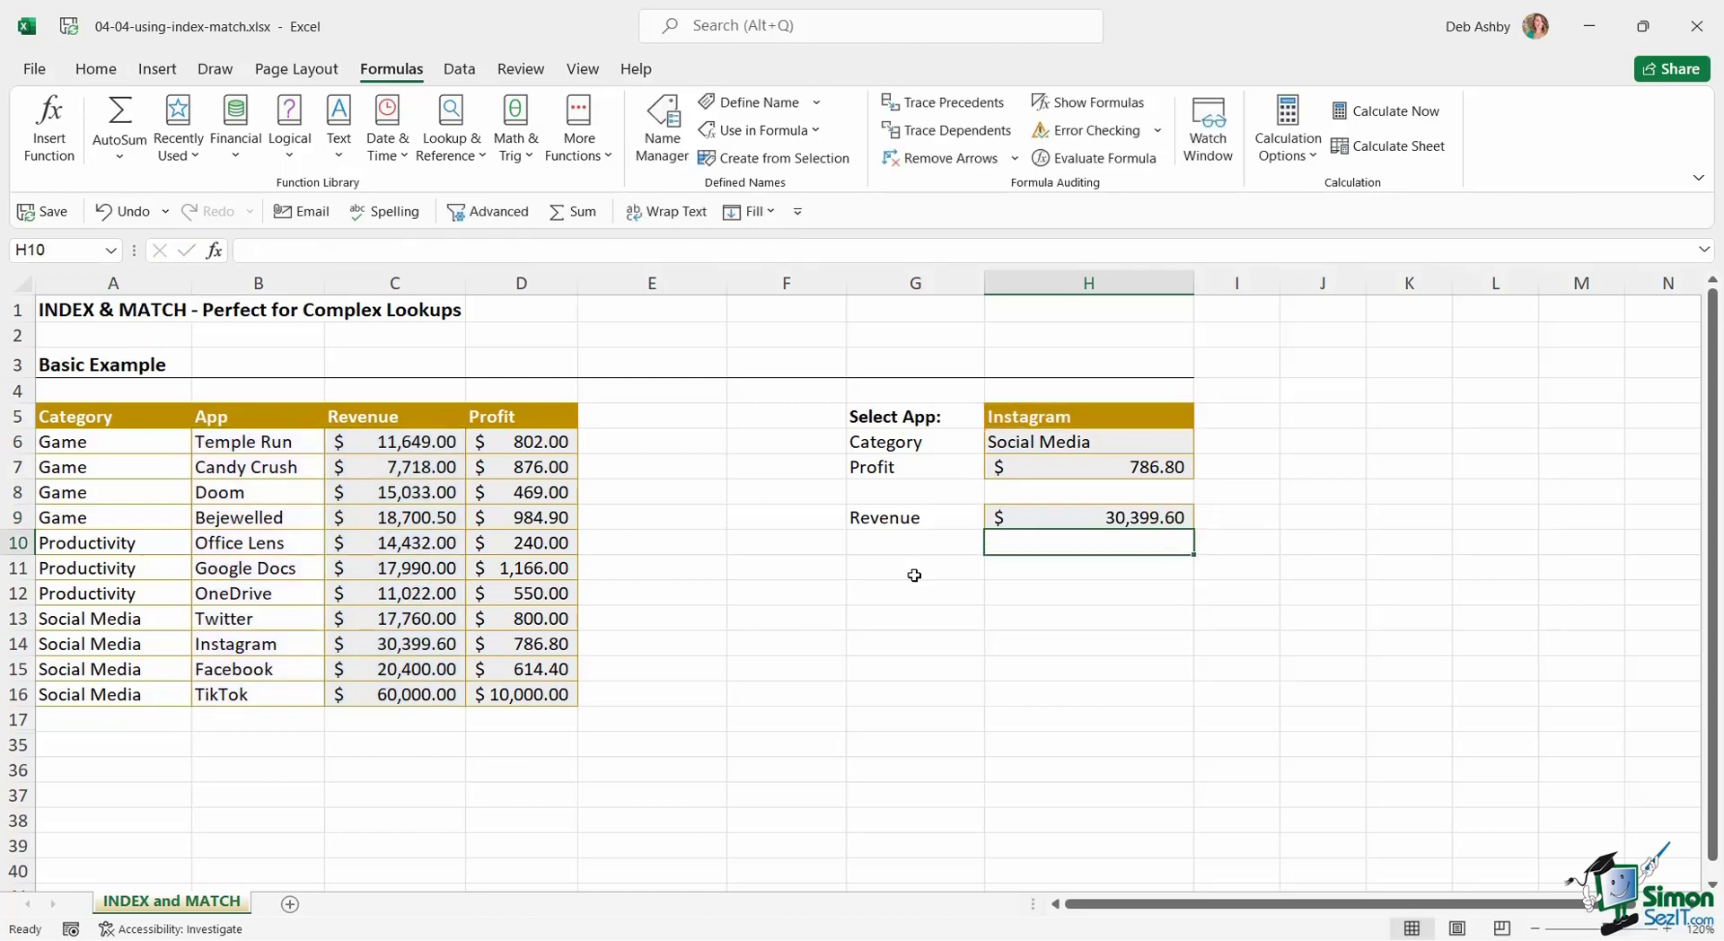
# Choose Twitter as the selected app in H5 and compare the lookup results with the Twitter row of the table.
pyautogui.click(1123, 514)
pyautogui.click(1119, 422)
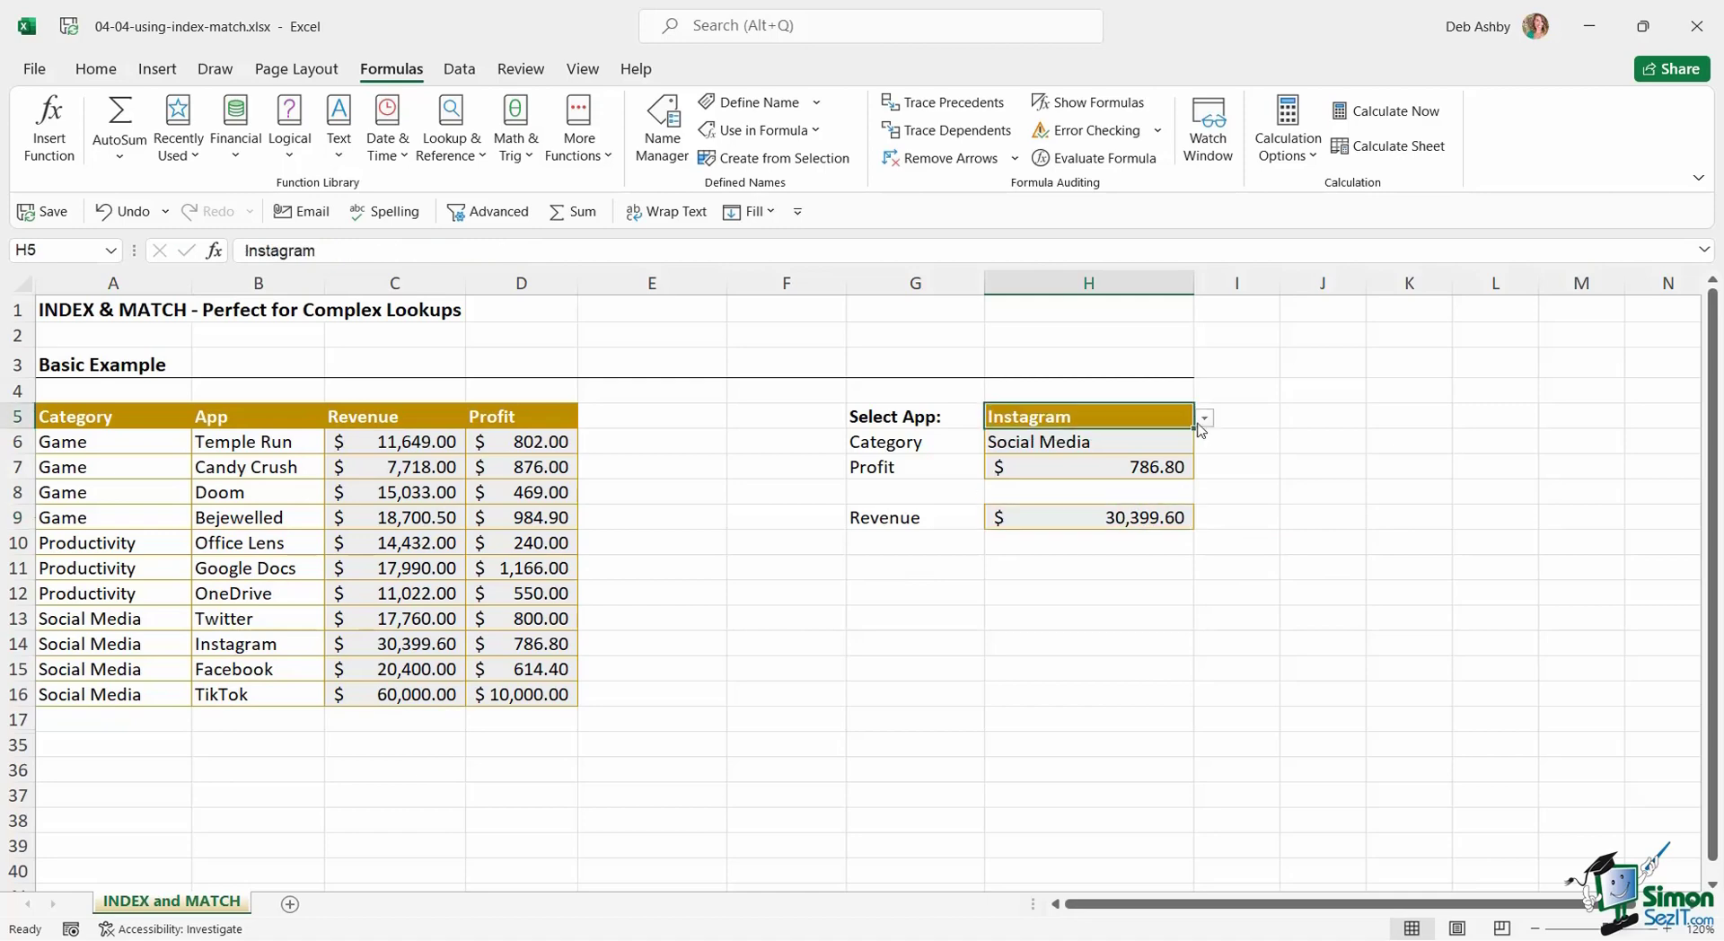
pyautogui.click(1207, 418)
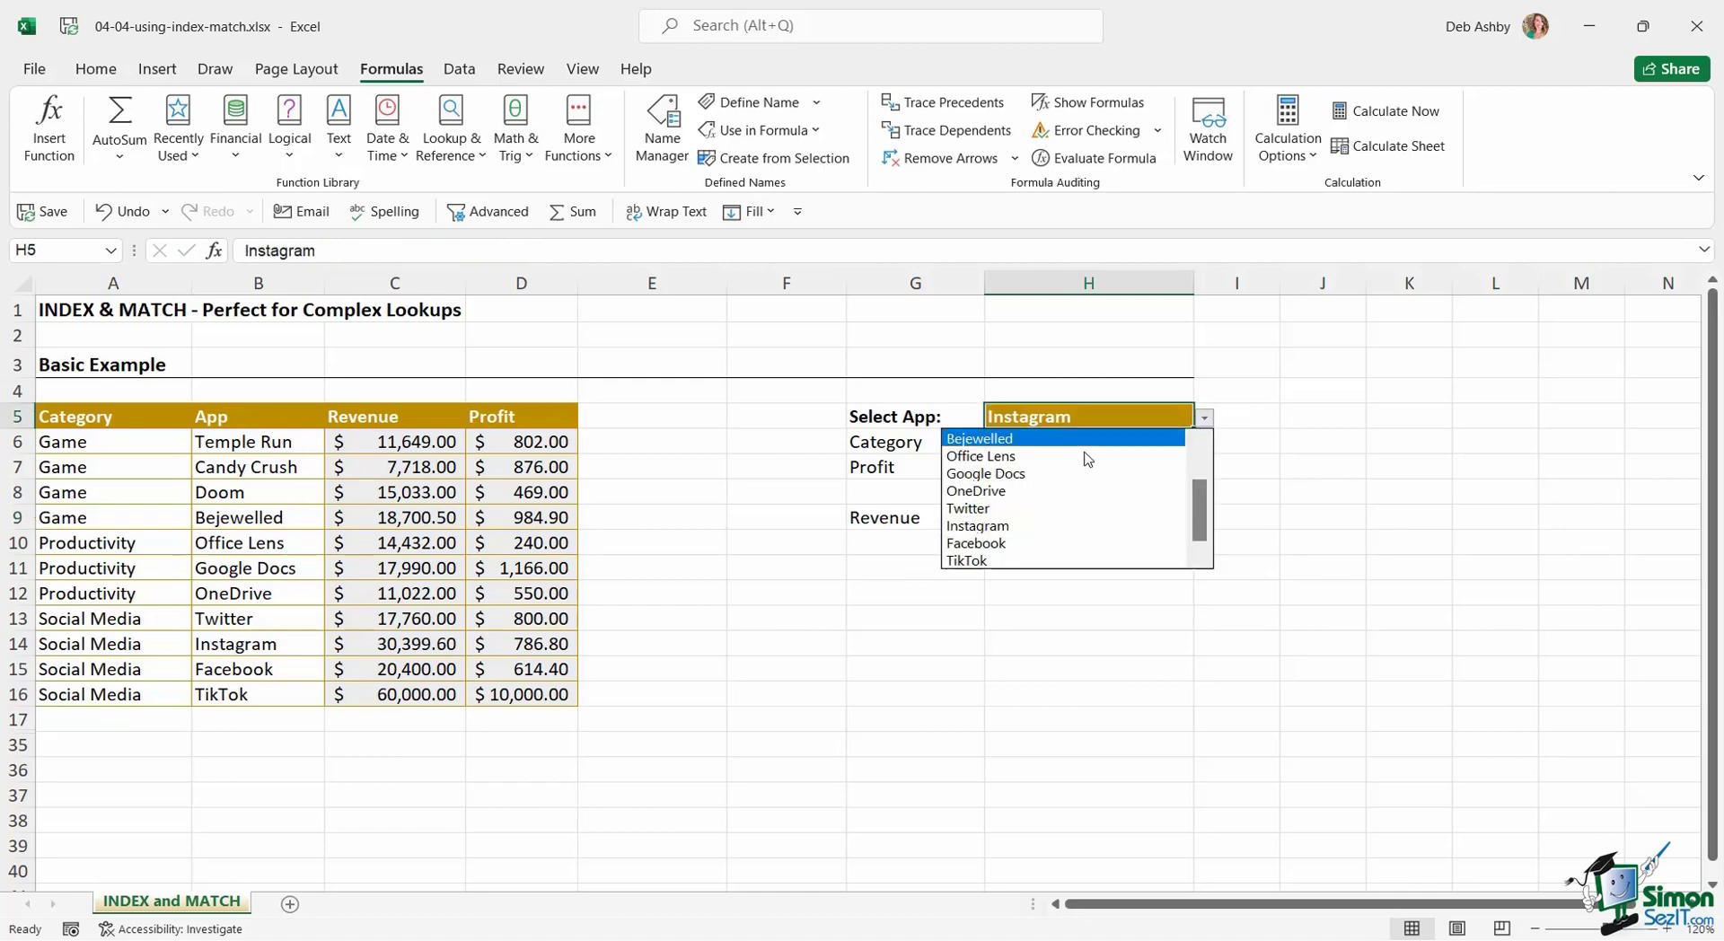
pyautogui.click(1047, 505)
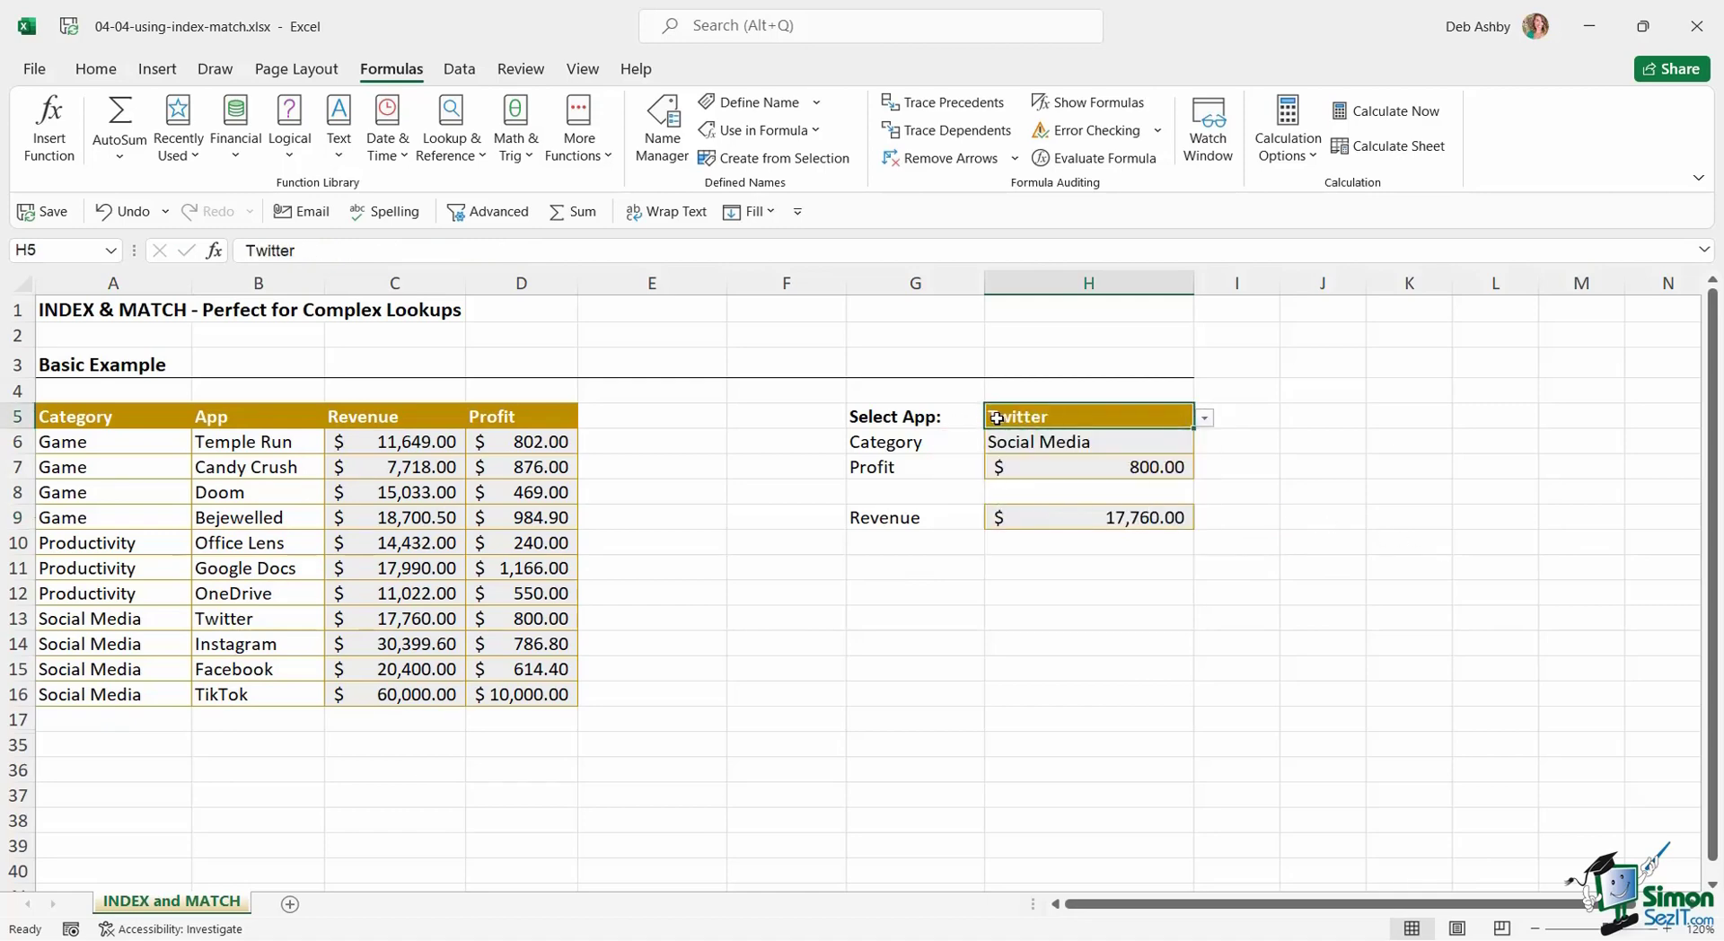
pyautogui.moveTo(87, 620); pyautogui.dragTo(524, 619)
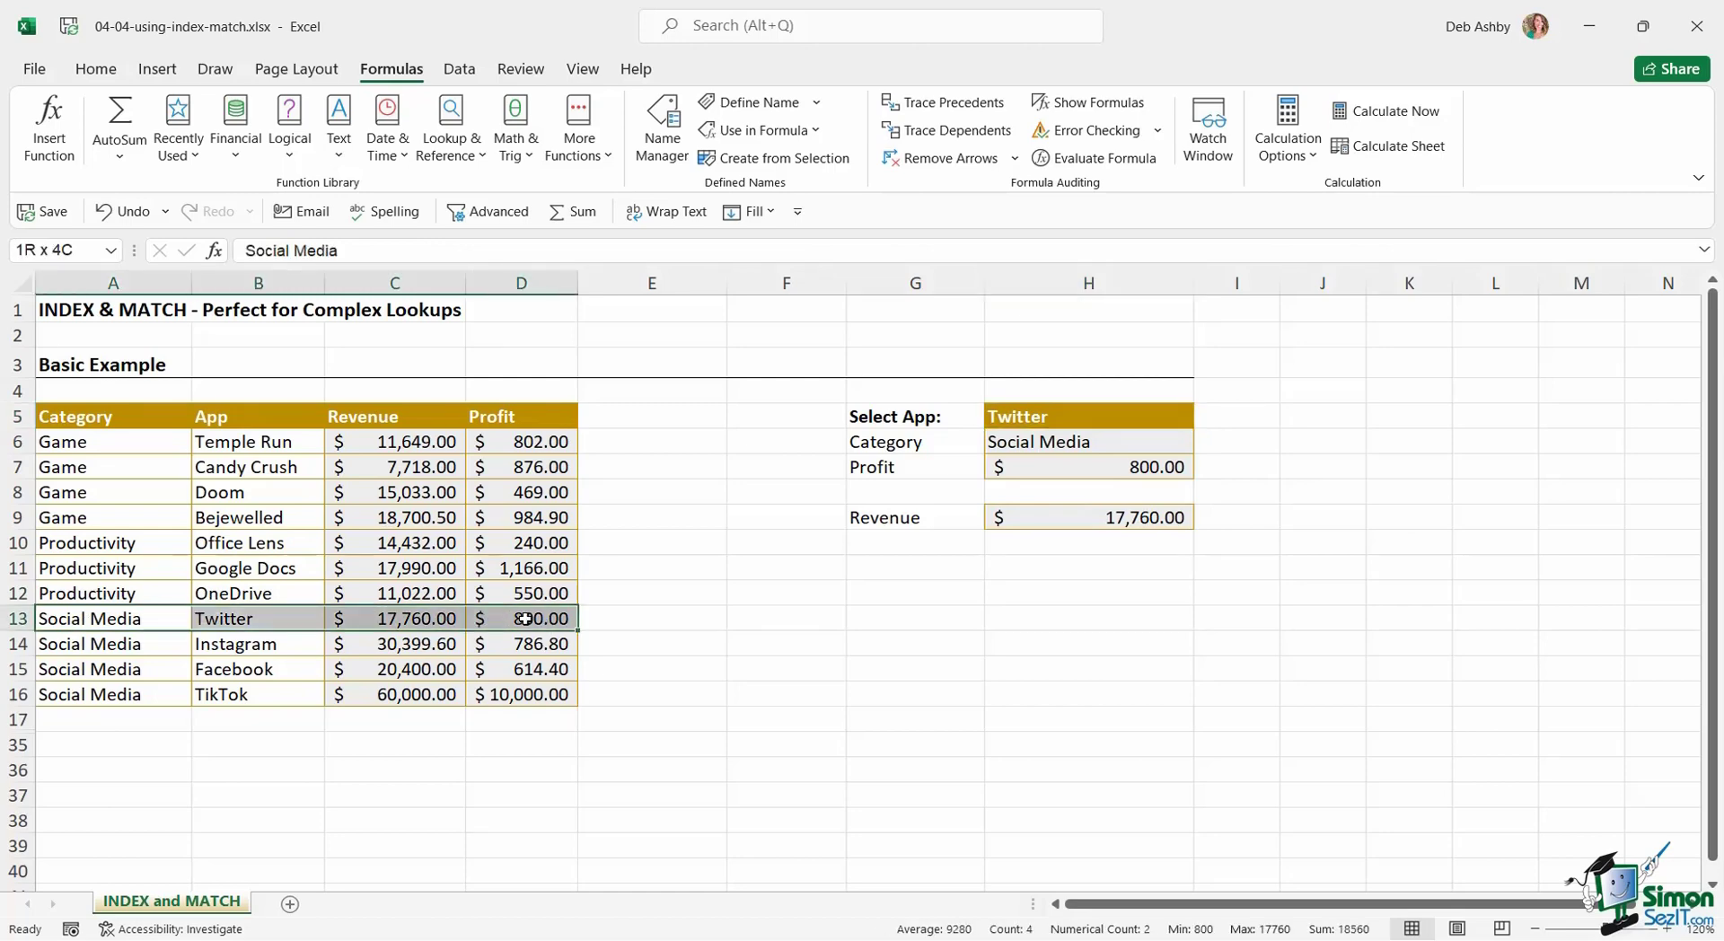